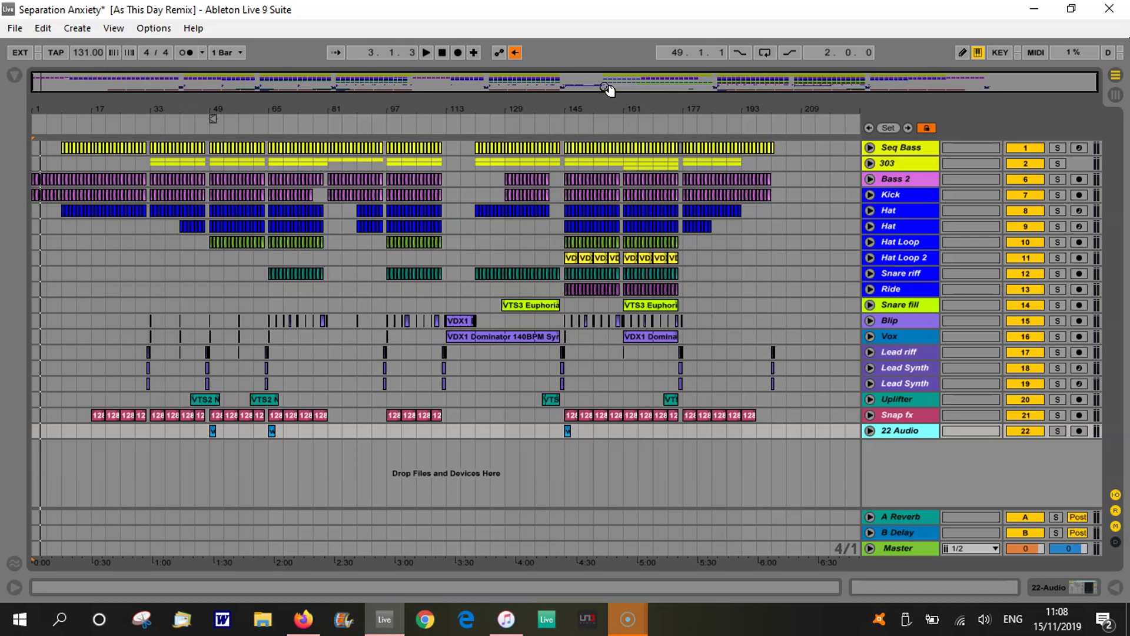
pyautogui.moveTo(614, 631)
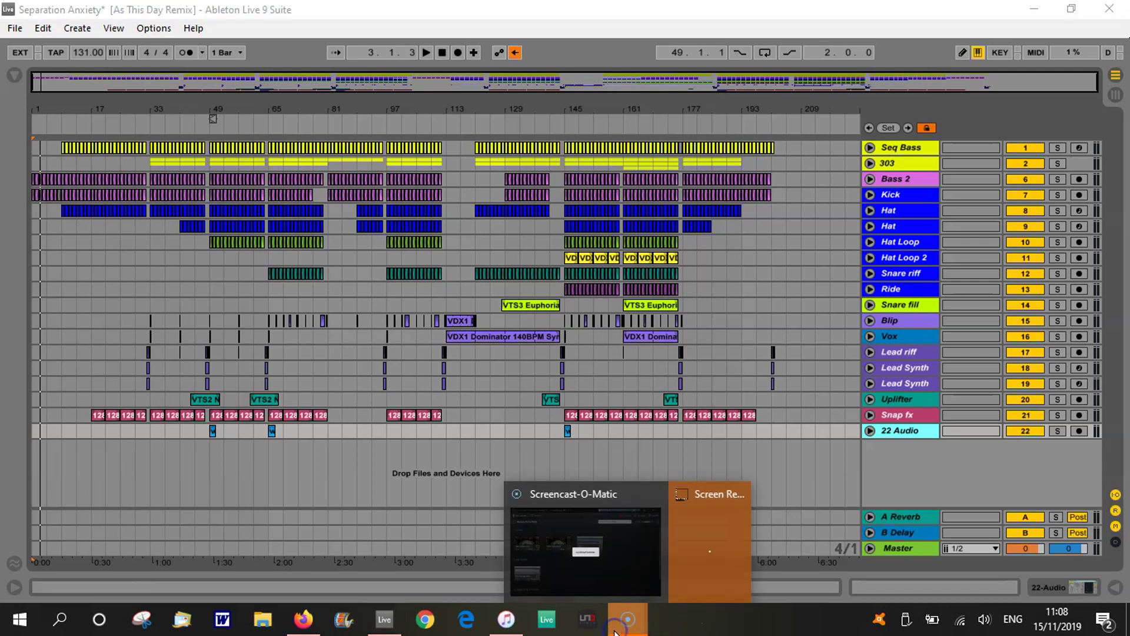
pyautogui.click(717, 521)
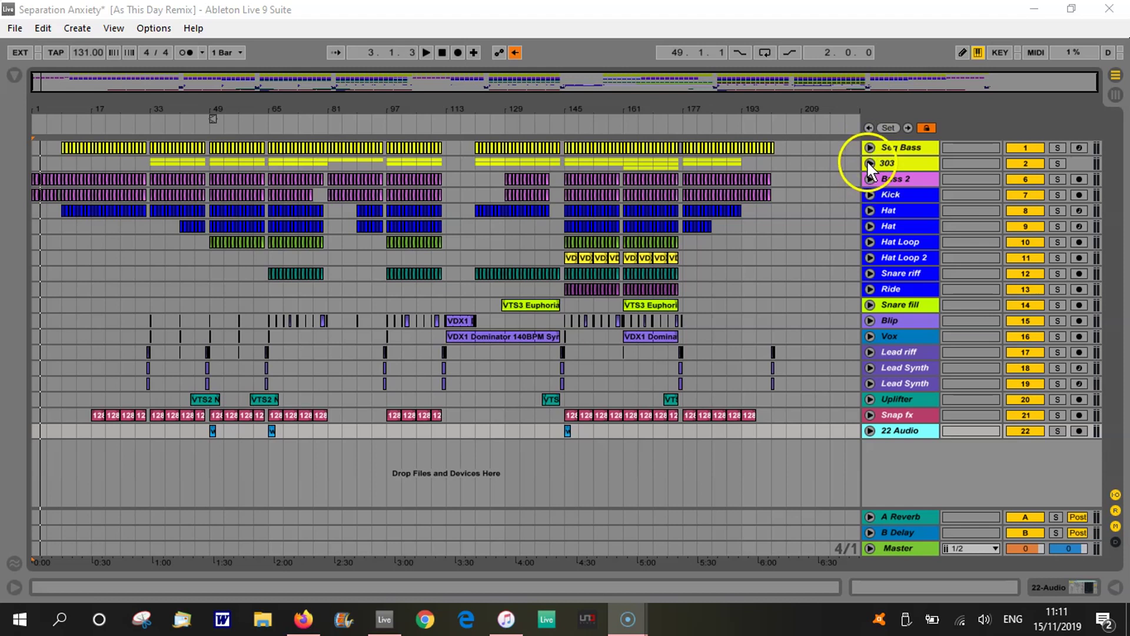
pyautogui.click(869, 177)
pyautogui.click(869, 178)
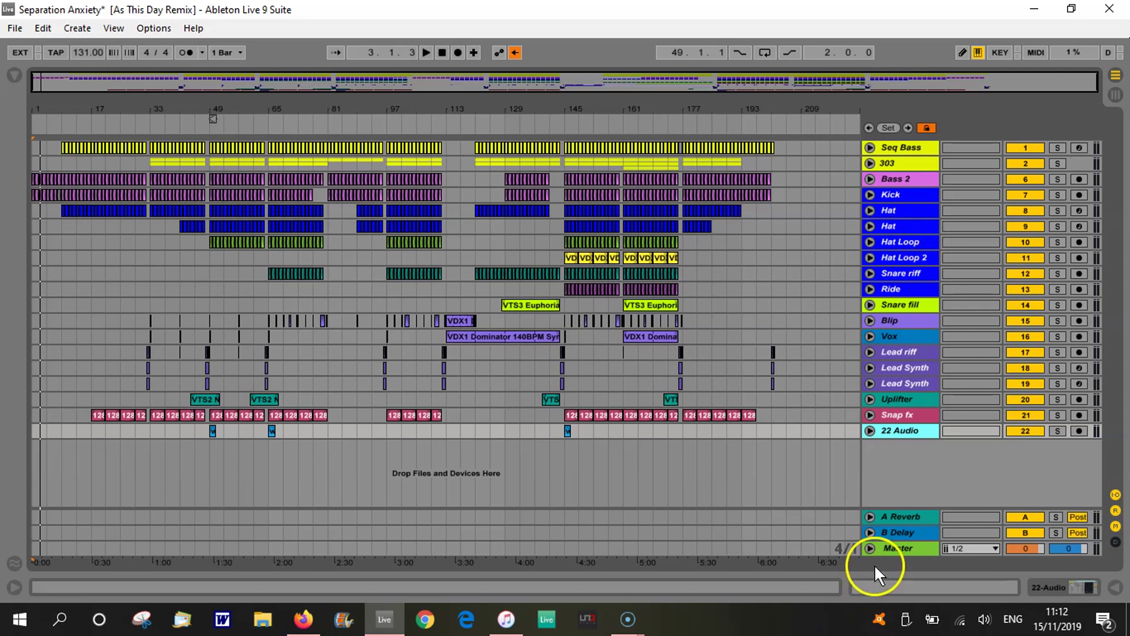
# Step: Open the iZotope Ozone 6 plug-in on the Master track and dismiss its preset manager
pyautogui.doubleClick(899, 548)
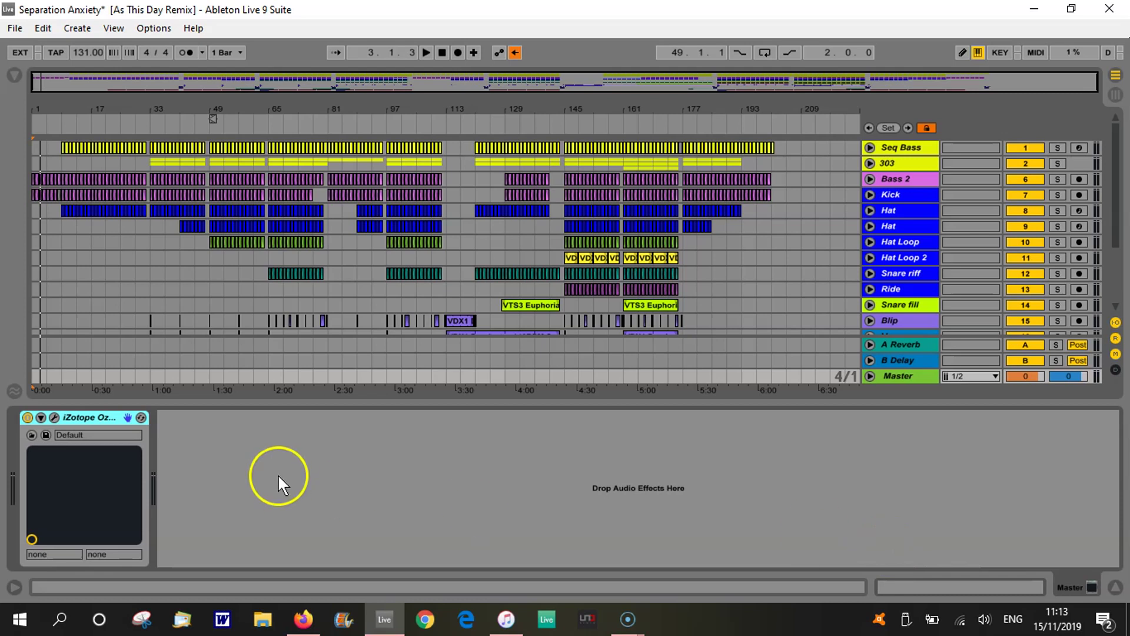
pyautogui.click(58, 416)
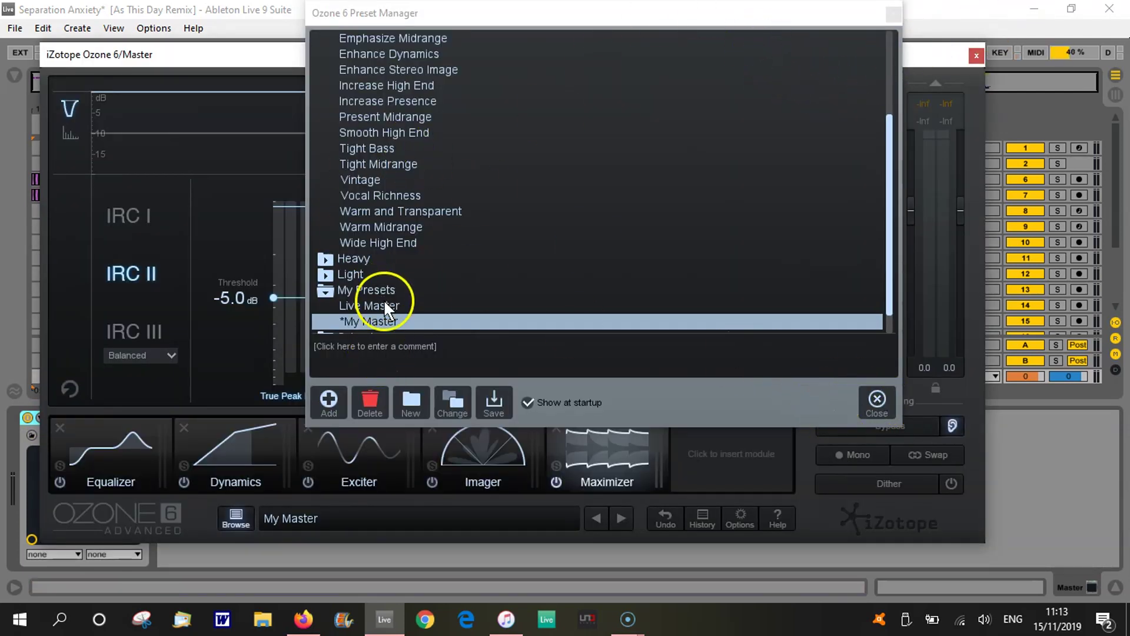
pyautogui.click(873, 405)
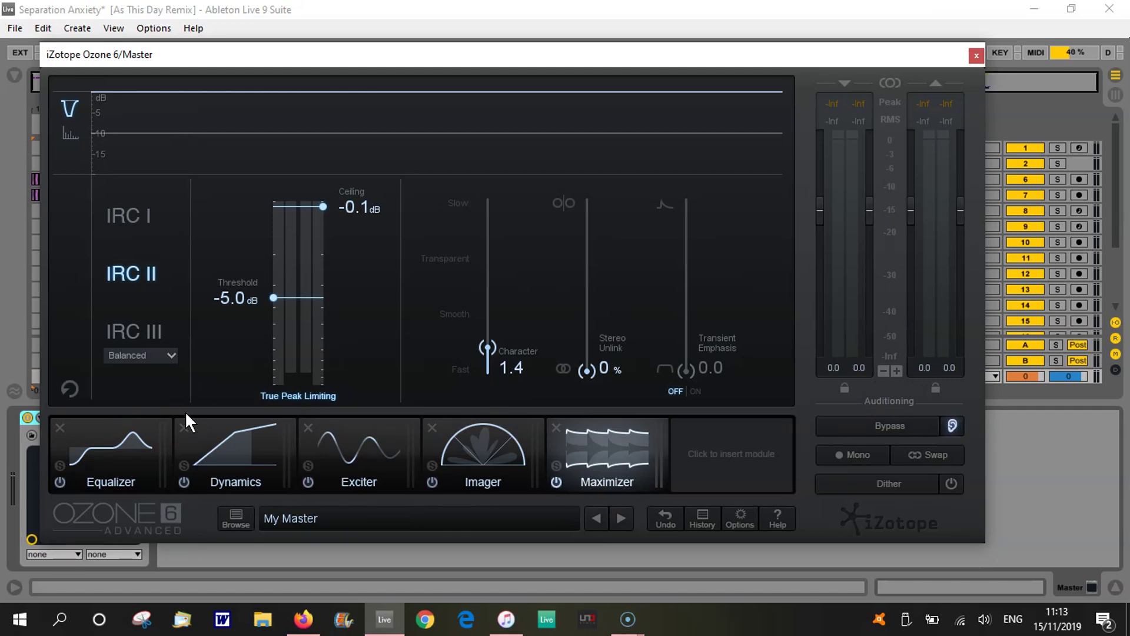
pyautogui.click(201, 365)
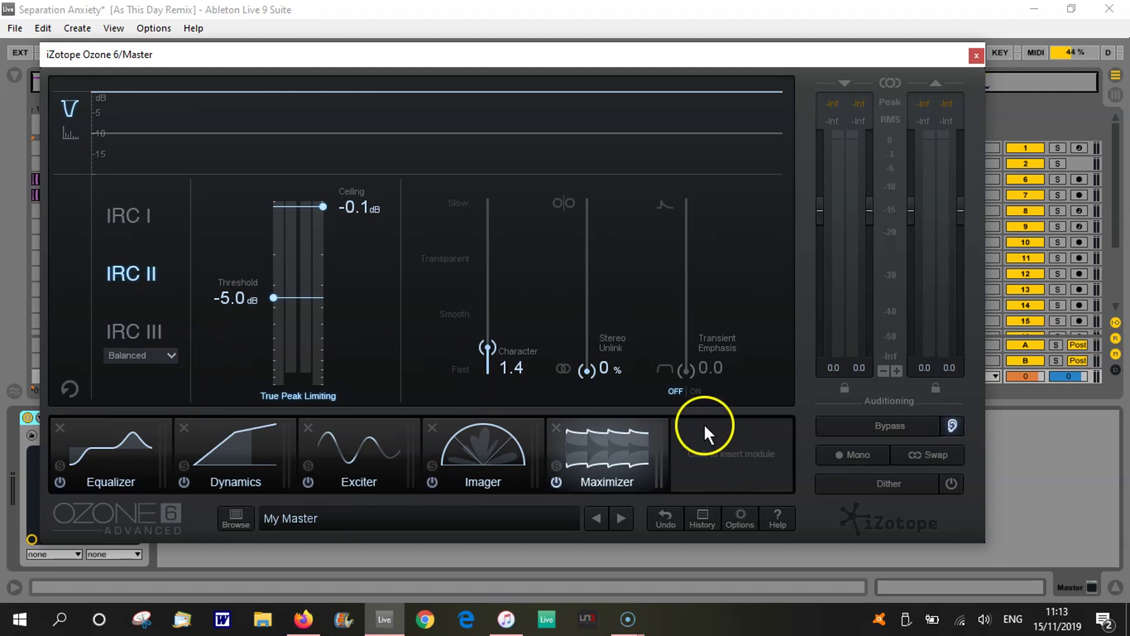
# Step: Examine Ozone's Equalizer, Imager and Maximizer modules, closing the plug-in and hiding the device view when done
pyautogui.click(93, 454)
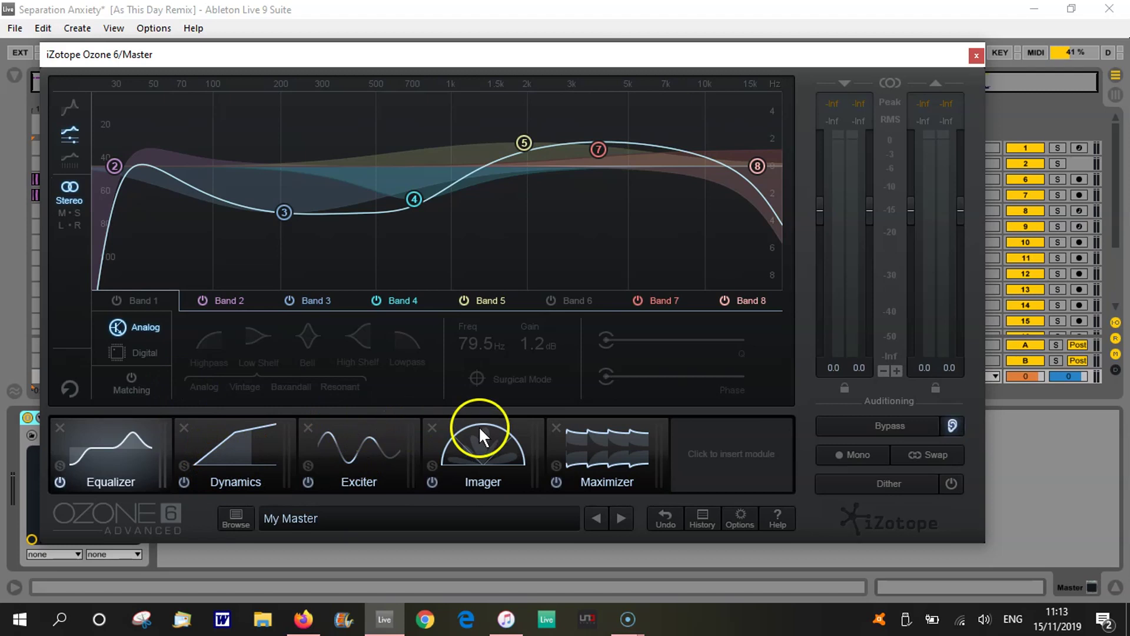
pyautogui.click(466, 464)
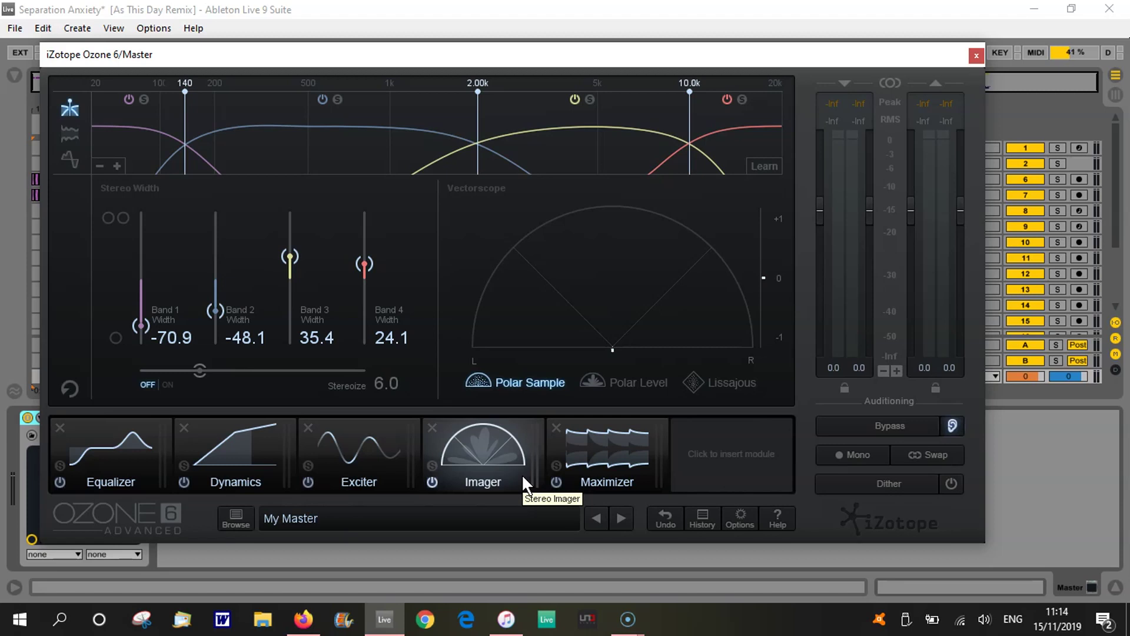
pyautogui.click(623, 454)
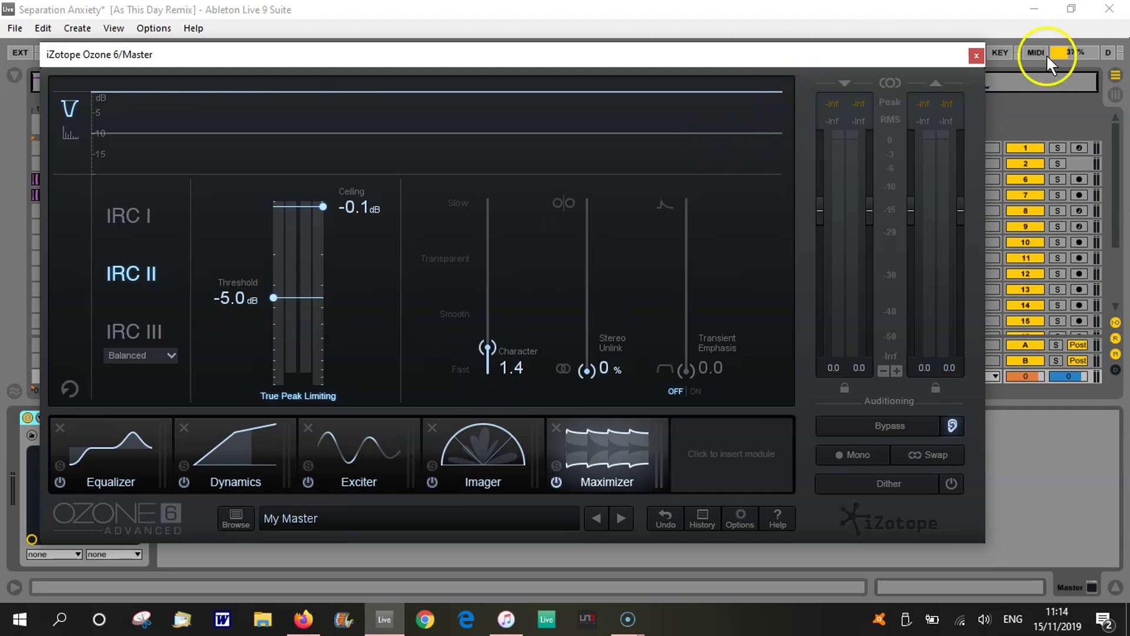
pyautogui.click(976, 55)
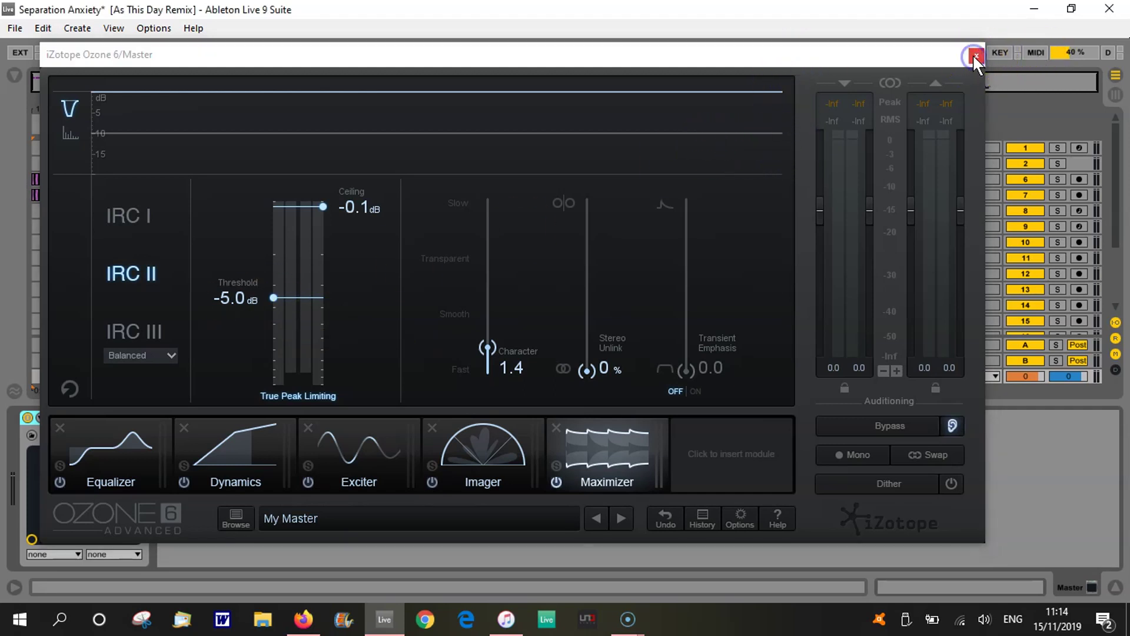
pyautogui.click(1113, 587)
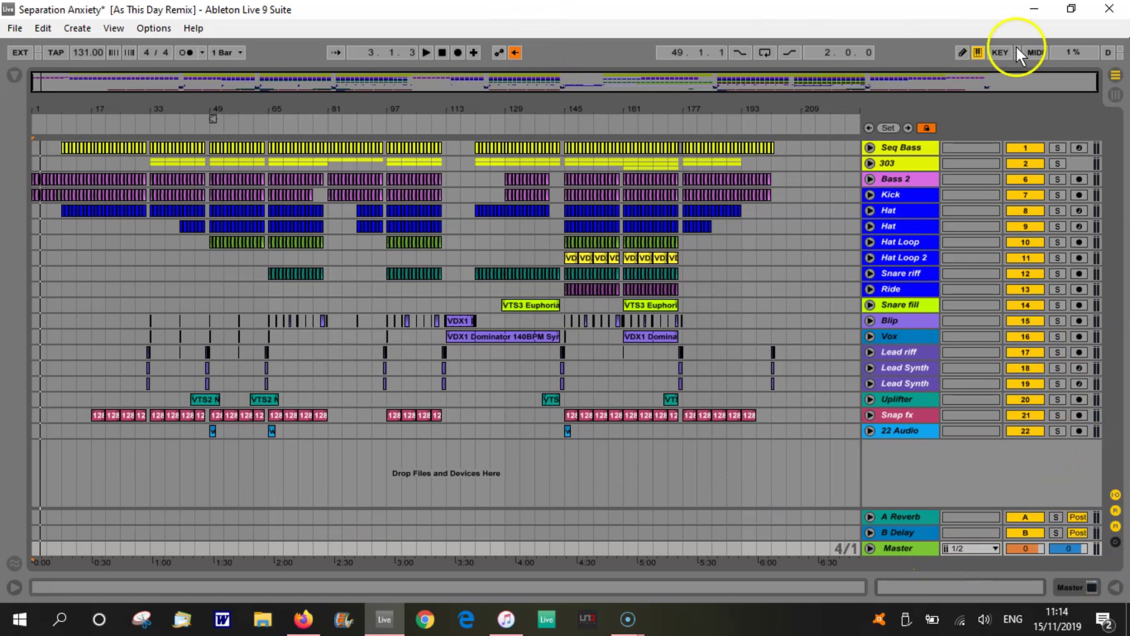
# Step: Examine the effect devices on the A Reverb and B Delay return tracks, hiding the device view when done
pyautogui.doubleClick(895, 516)
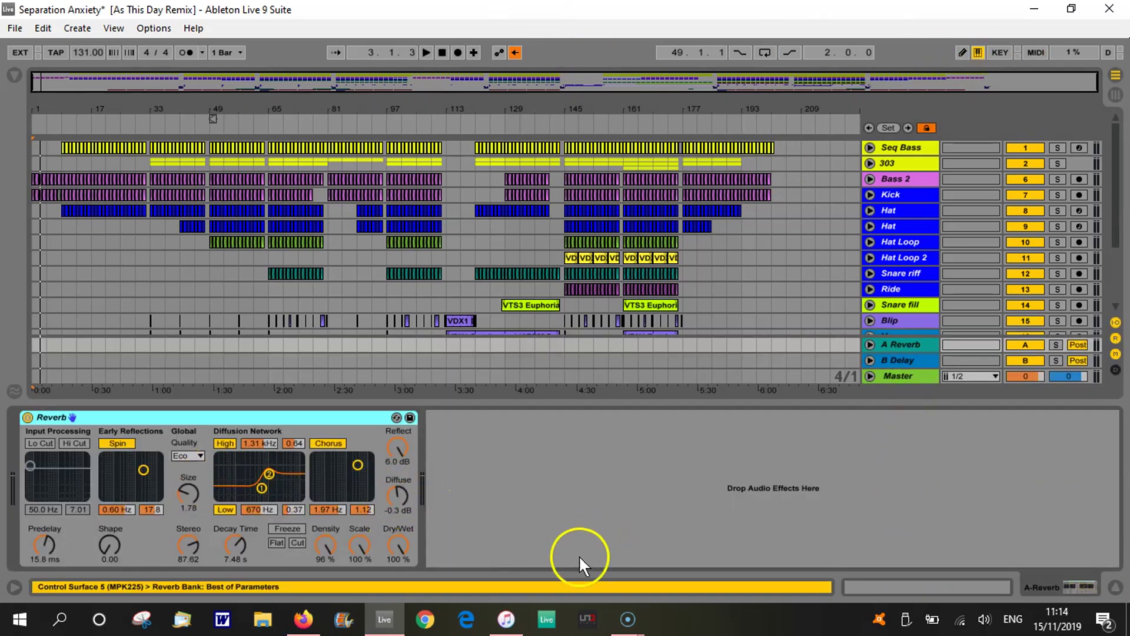
pyautogui.click(907, 362)
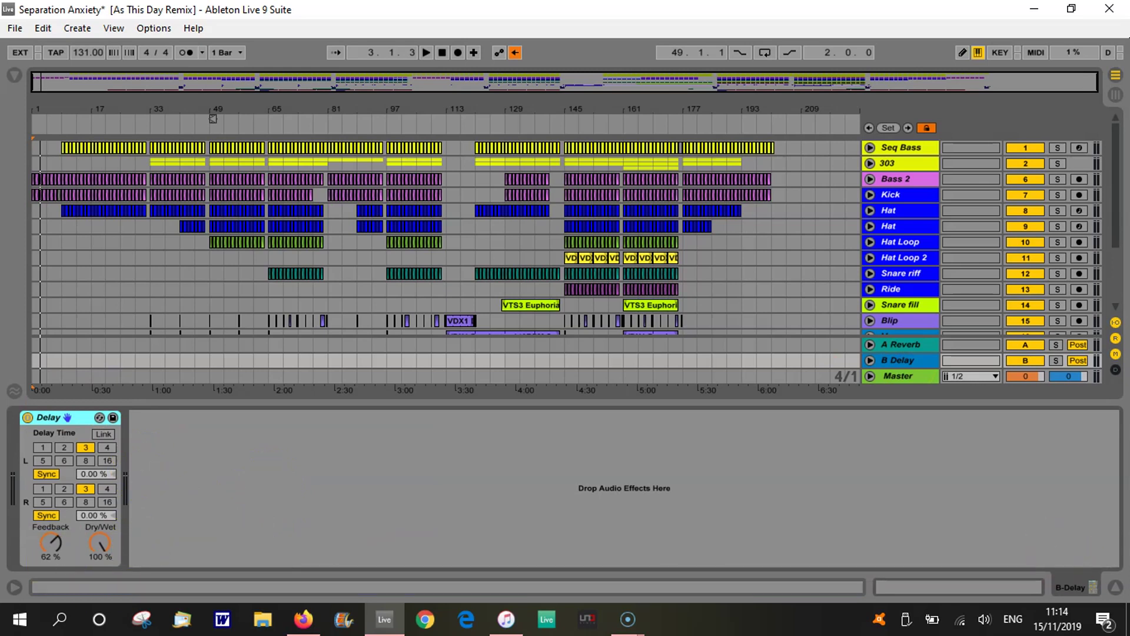
pyautogui.click(1116, 585)
# Step: Unfold and solo the Seq Bass track and audition it from about bar 17
pyautogui.click(871, 148)
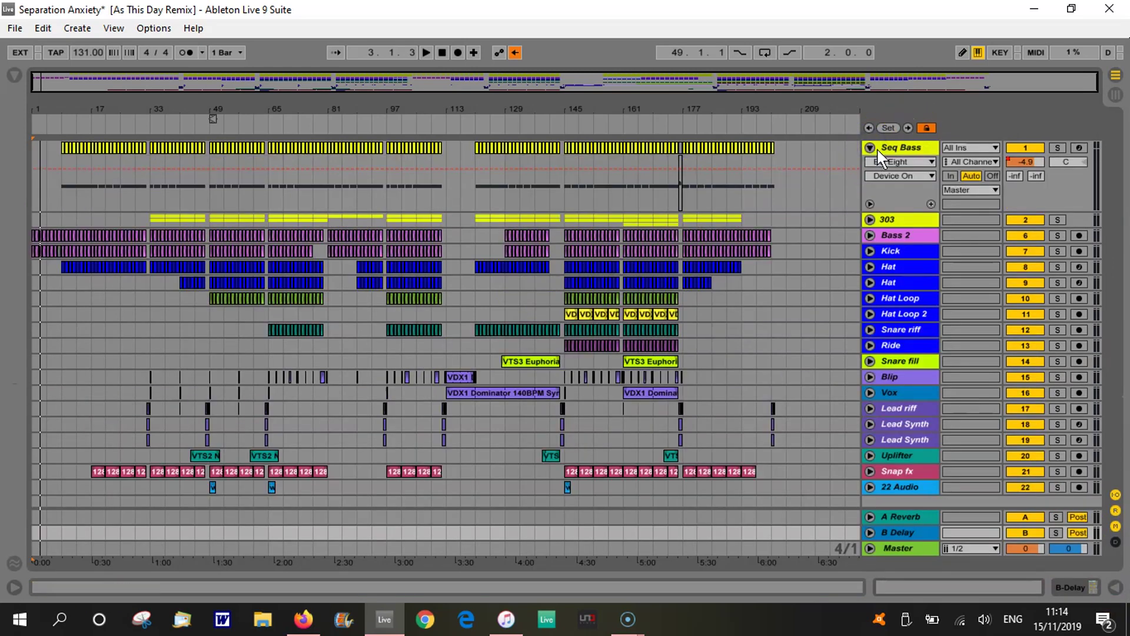
pyautogui.click(920, 148)
pyautogui.click(1058, 148)
pyautogui.click(96, 127)
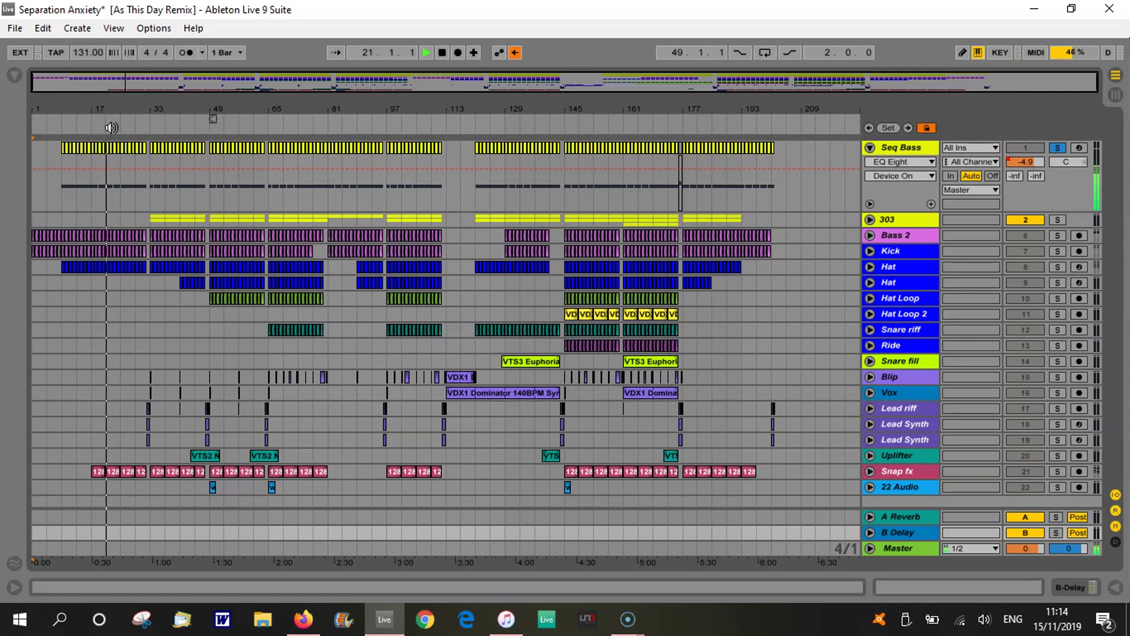
pyautogui.click(442, 52)
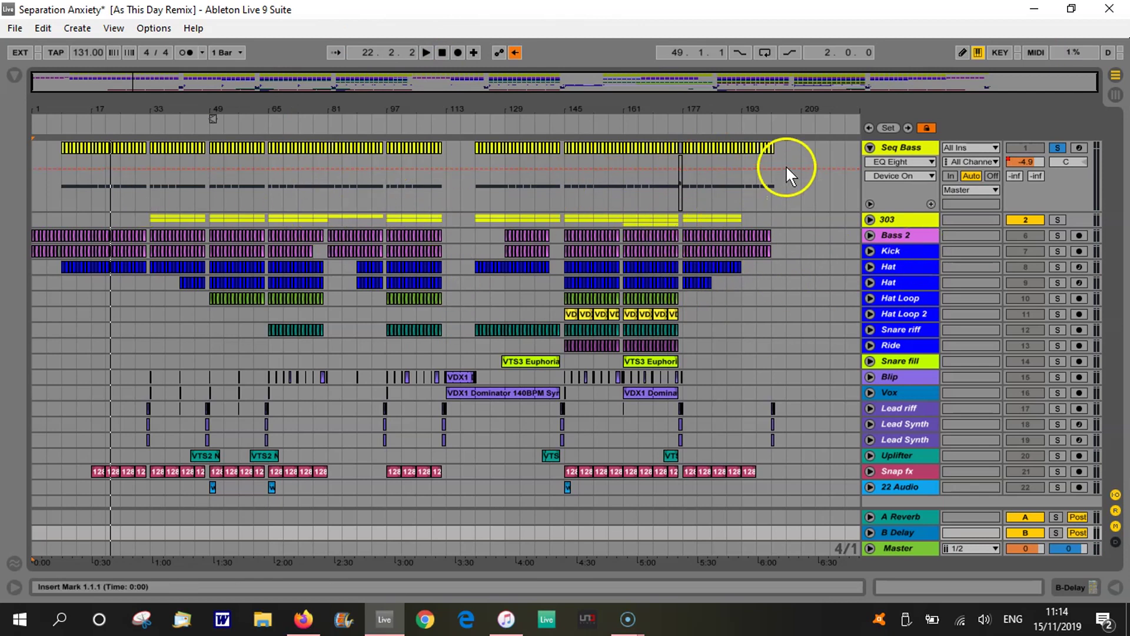
# Step: Examine the Hybrid instrument on the Seq Bass track in its plug-in window, closing the window when done
pyautogui.click(889, 147)
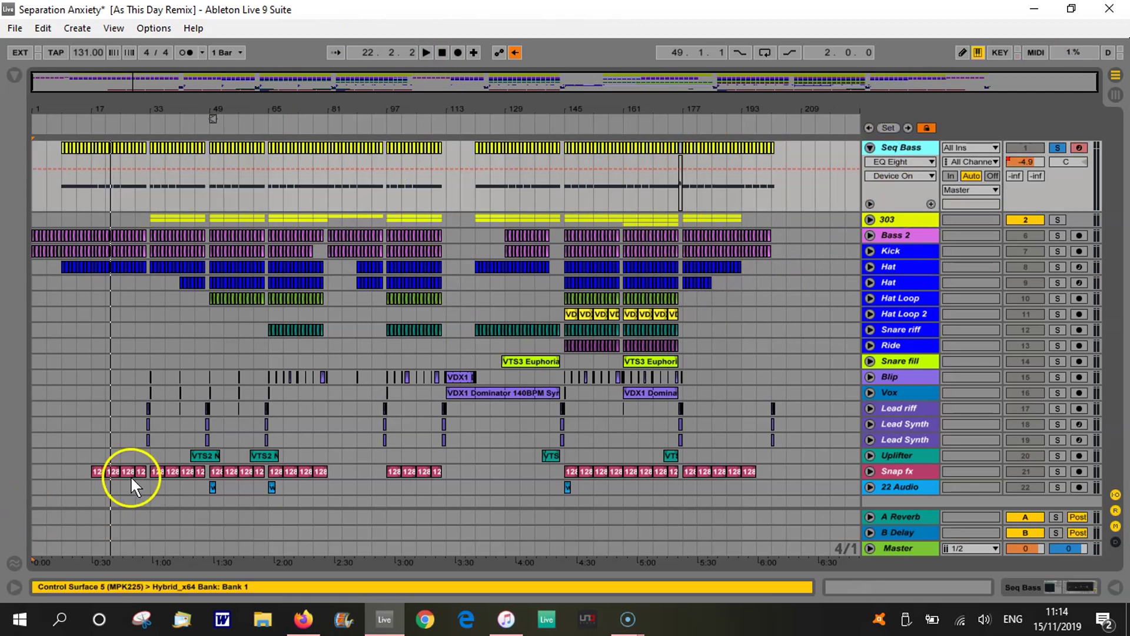
pyautogui.doubleClick(901, 147)
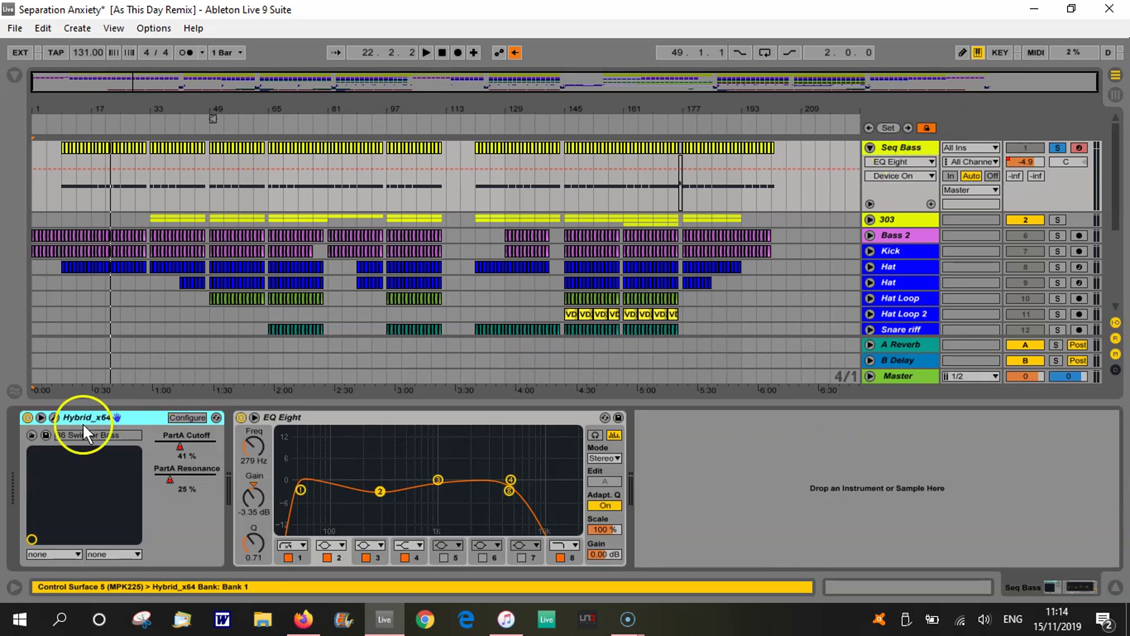
pyautogui.click(53, 416)
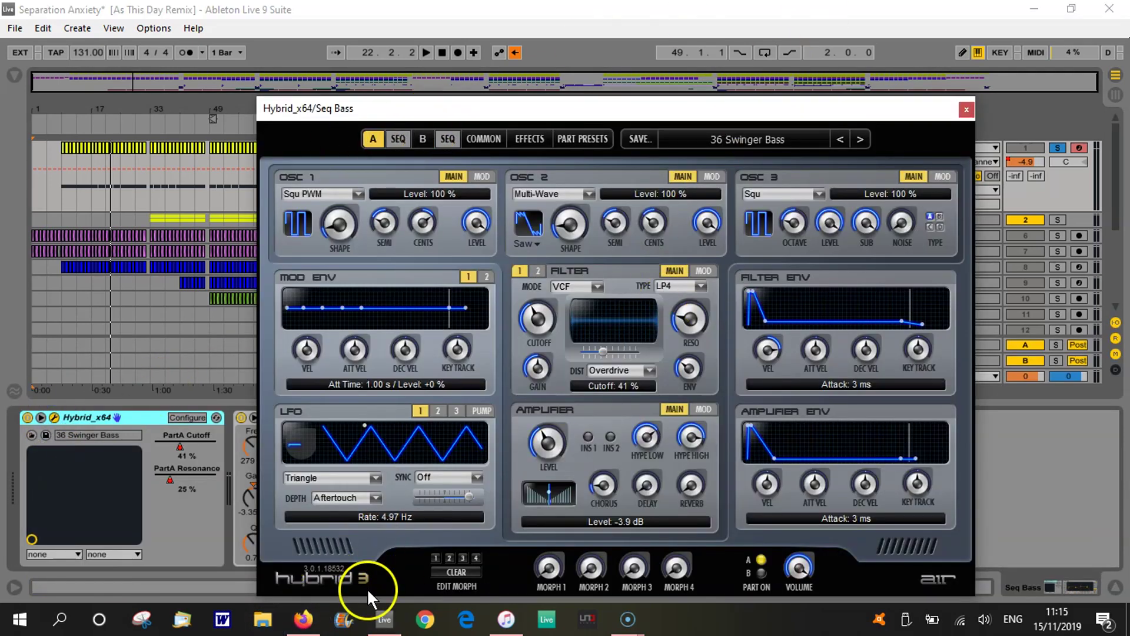
pyautogui.moveTo(685, 113); pyautogui.dragTo(606, 66)
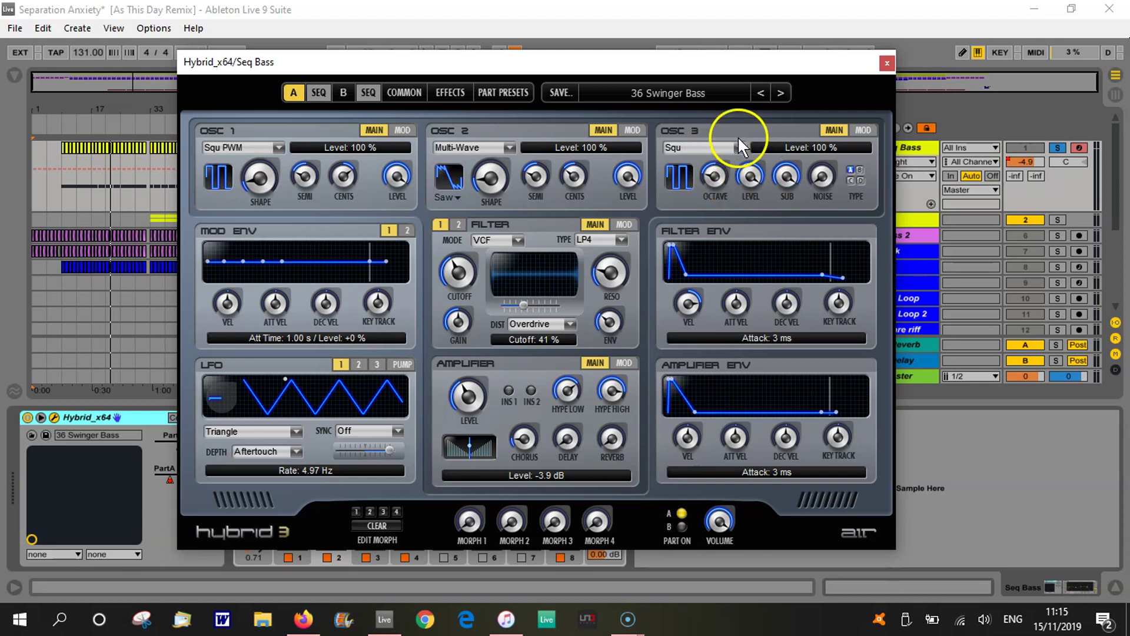
pyautogui.click(887, 61)
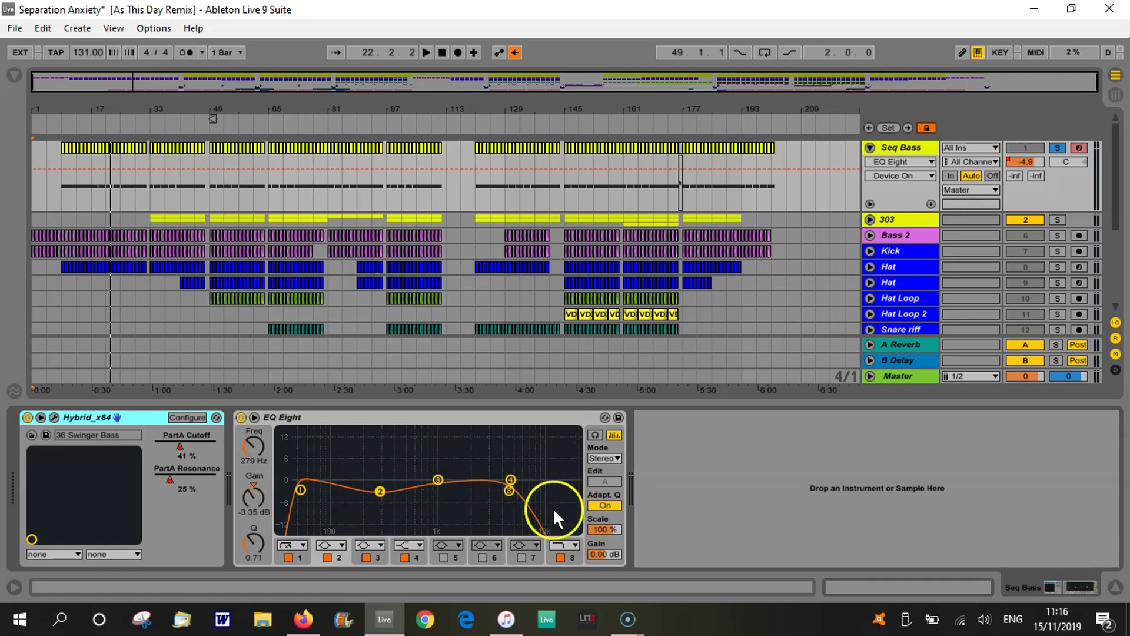
# Step: Fold the Seq Bass track, unfold the 303 group and its last 303 track, and hide the device view
pyautogui.click(870, 148)
pyautogui.click(869, 163)
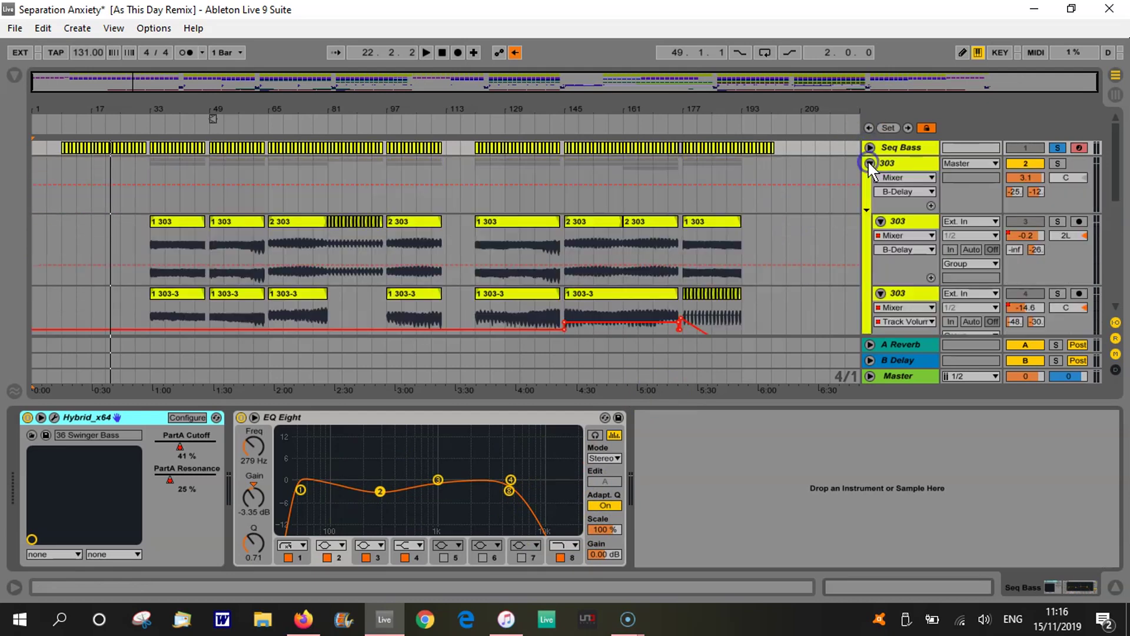
pyautogui.scroll(-1, 789, 187)
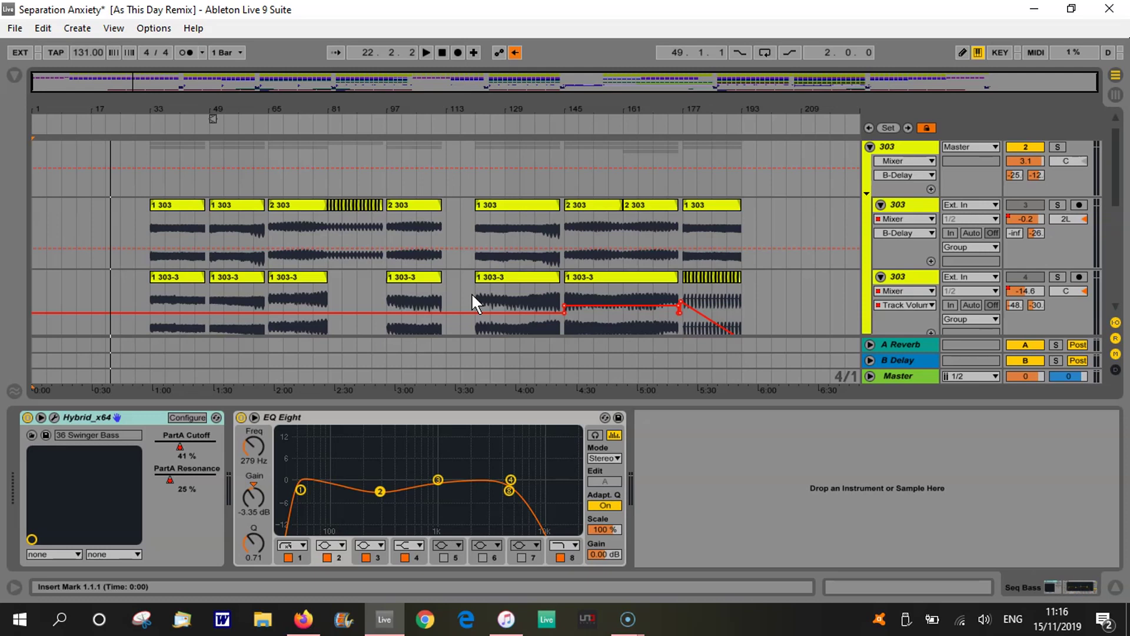
pyautogui.scroll(-2, 1032, 253)
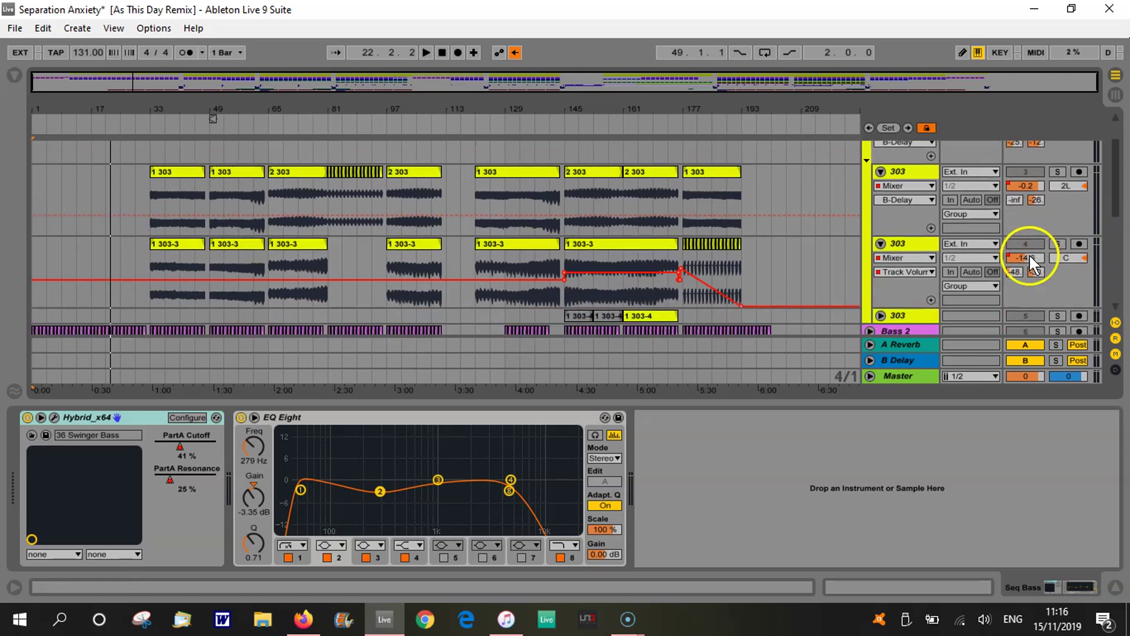
pyautogui.click(883, 315)
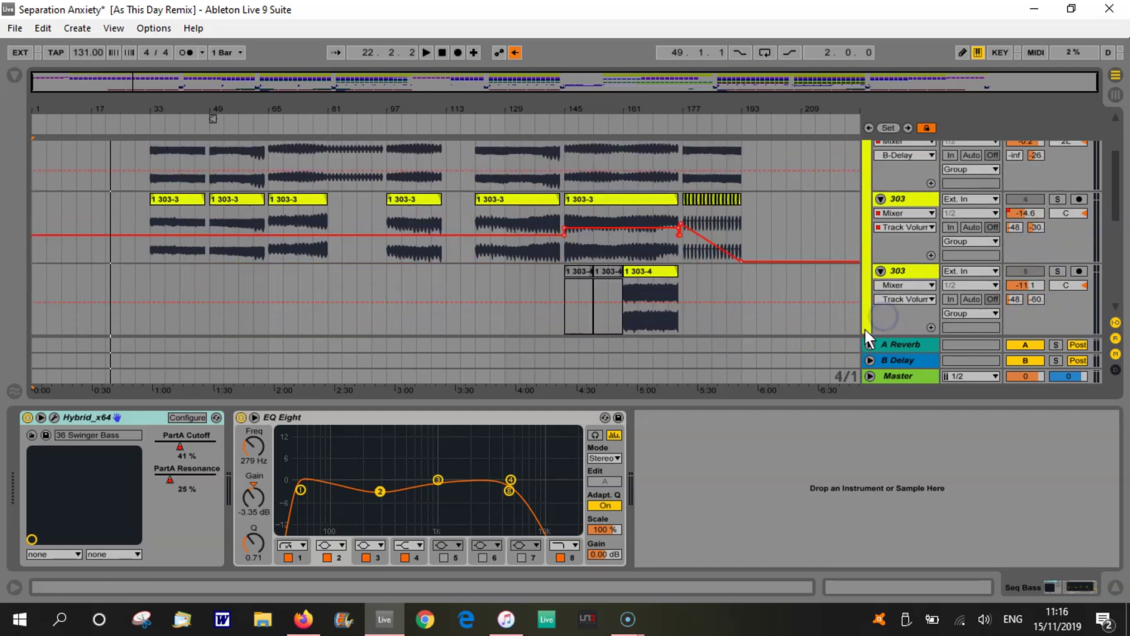
pyautogui.click(1115, 587)
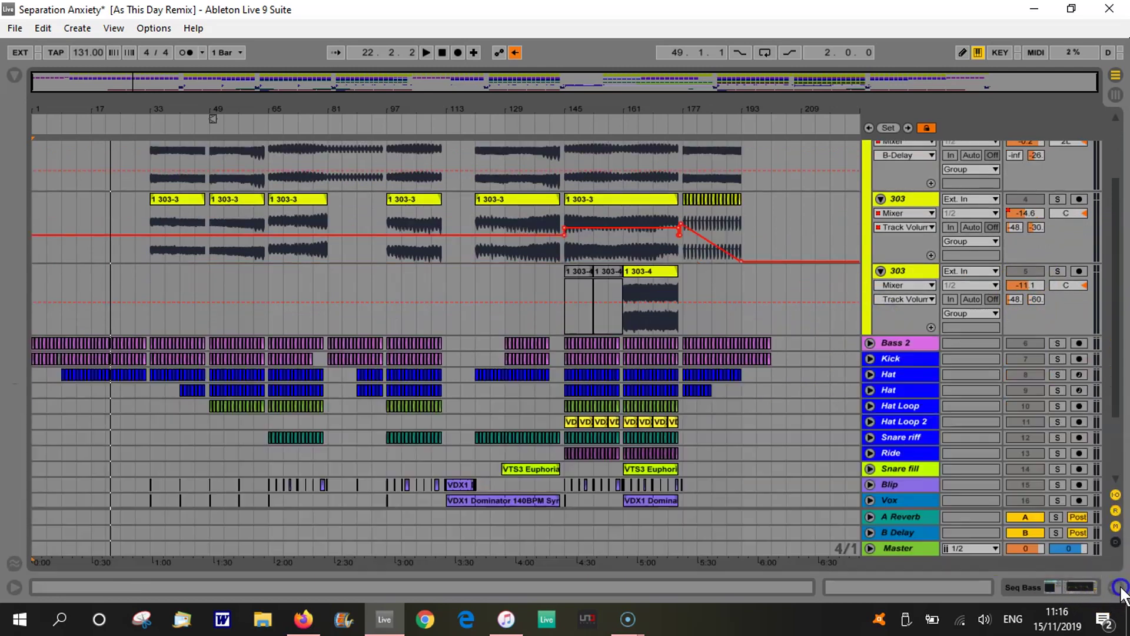
# Step: Solo the whole 303 group and audition it from about bar 38
pyautogui.scroll(2, 747, 285)
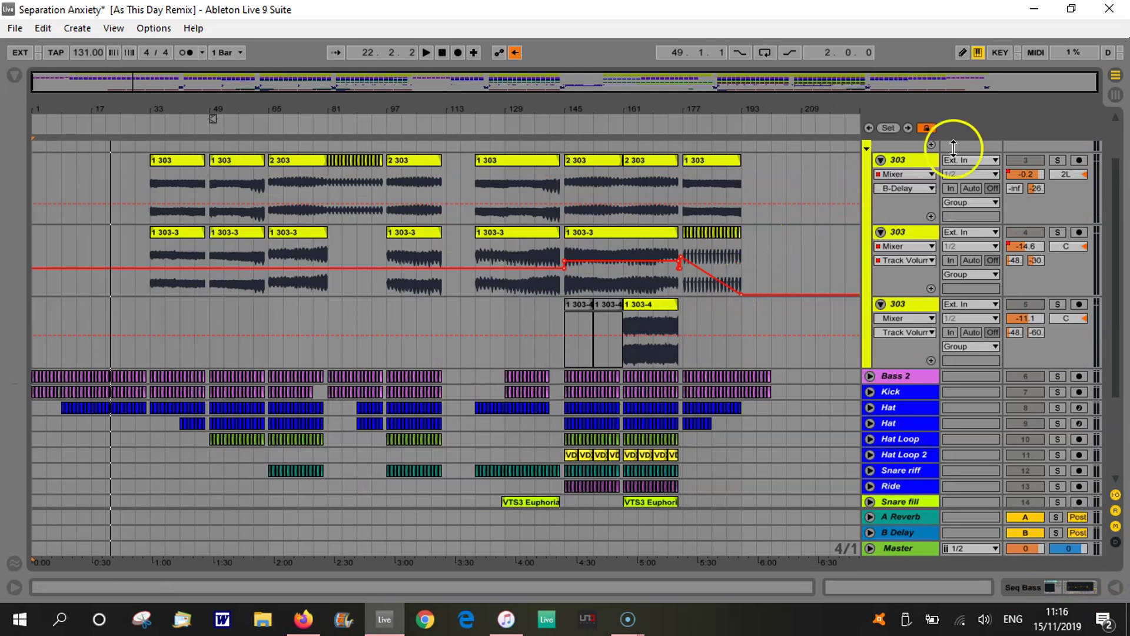
pyautogui.scroll(4, 893, 192)
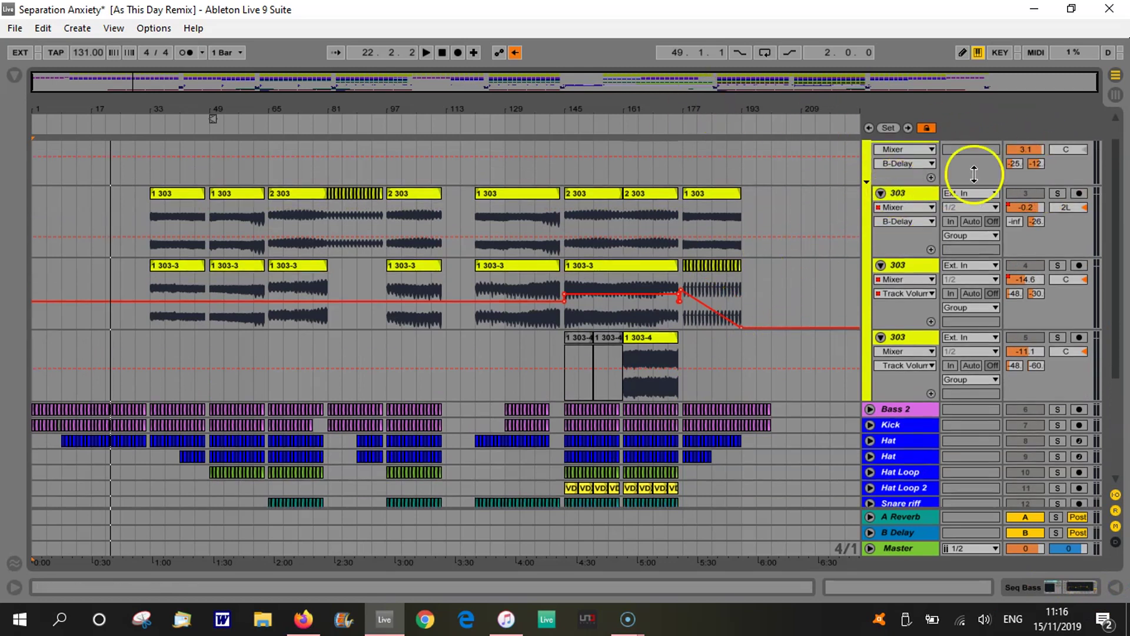
pyautogui.click(1056, 164)
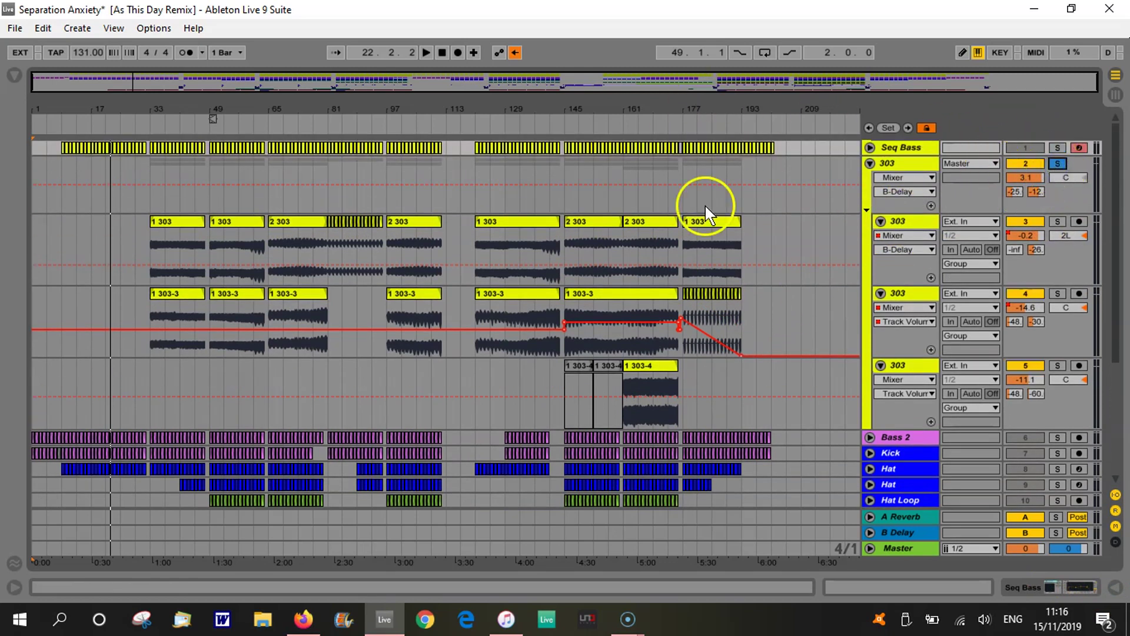
pyautogui.click(169, 124)
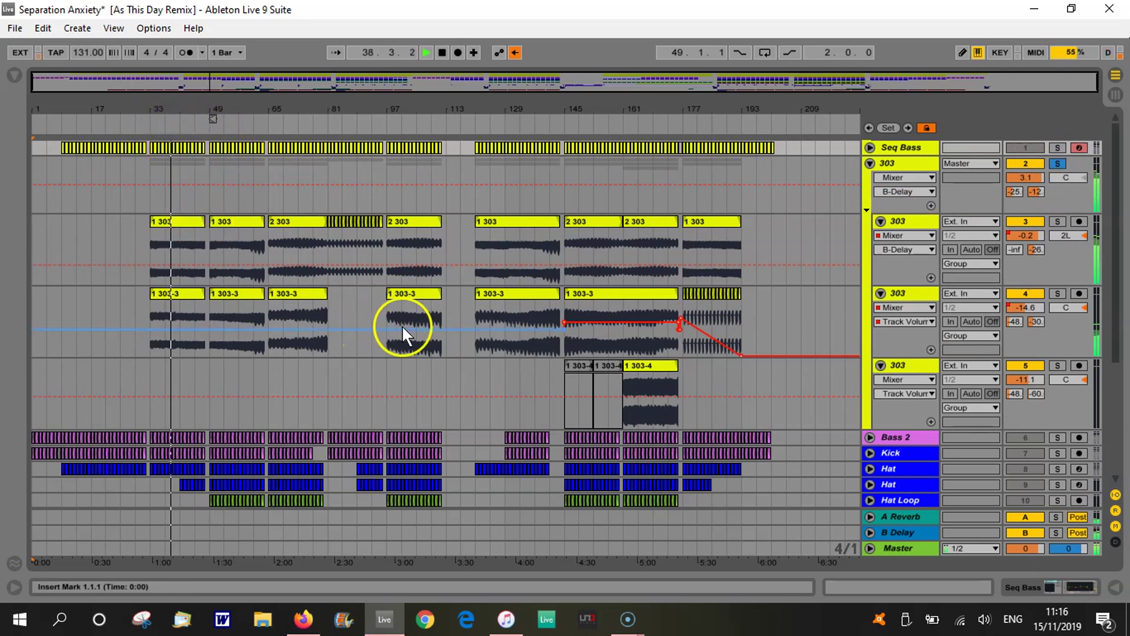
pyautogui.click(441, 53)
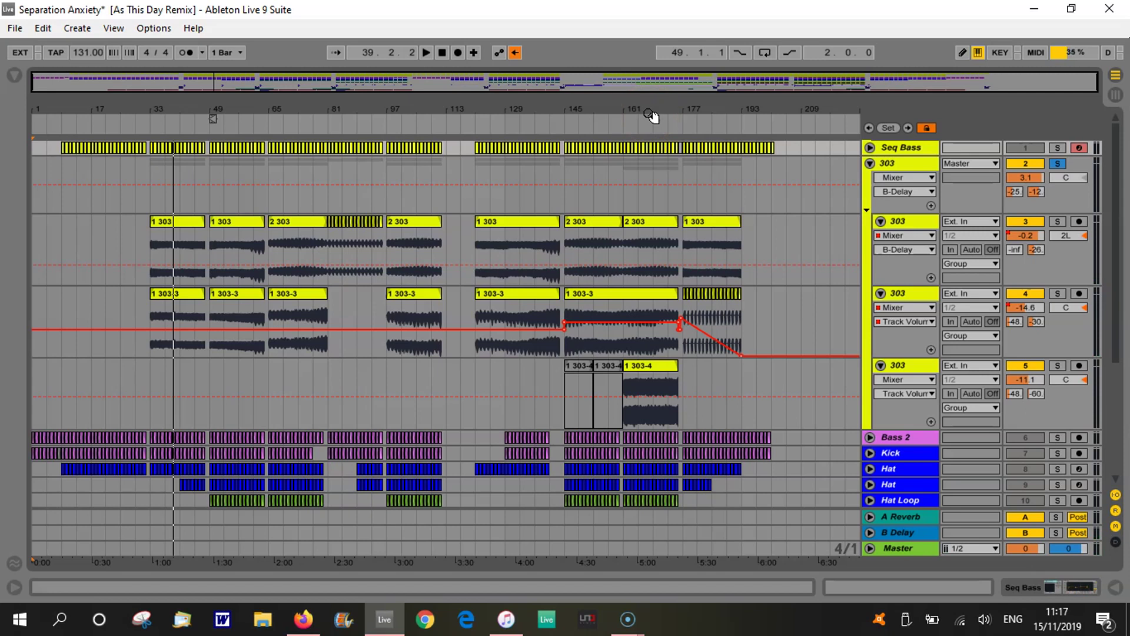
# Step: Solo the 303 track holding the 303-3 clips and audition it from about bar 161
pyautogui.moveTo(652, 116); pyautogui.dragTo(645, 106)
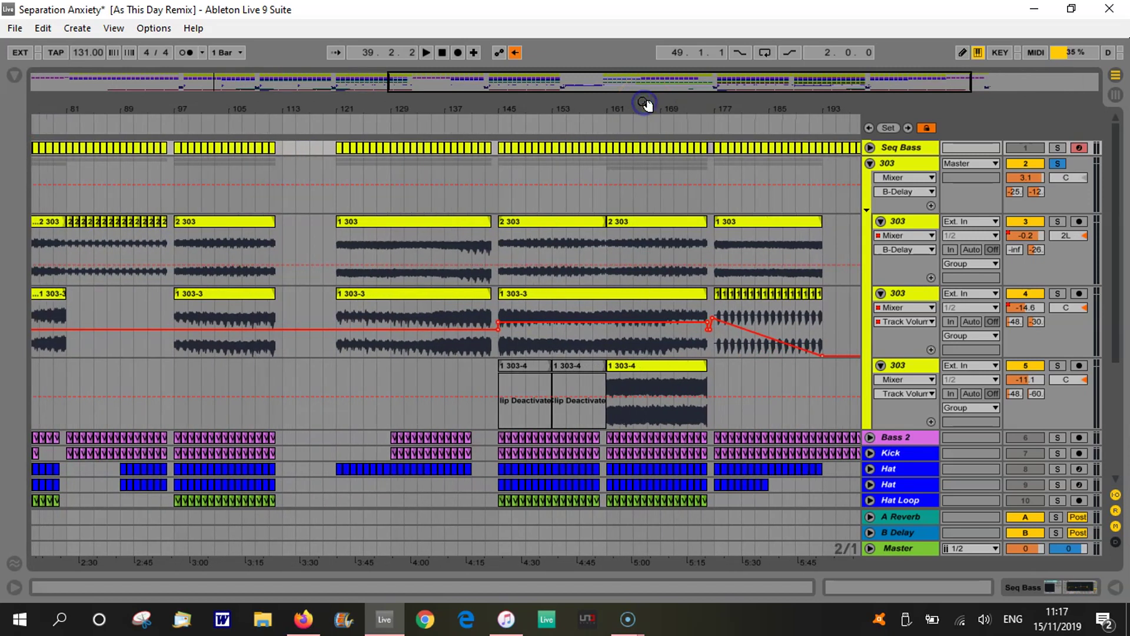
pyautogui.click(1058, 295)
pyautogui.click(611, 121)
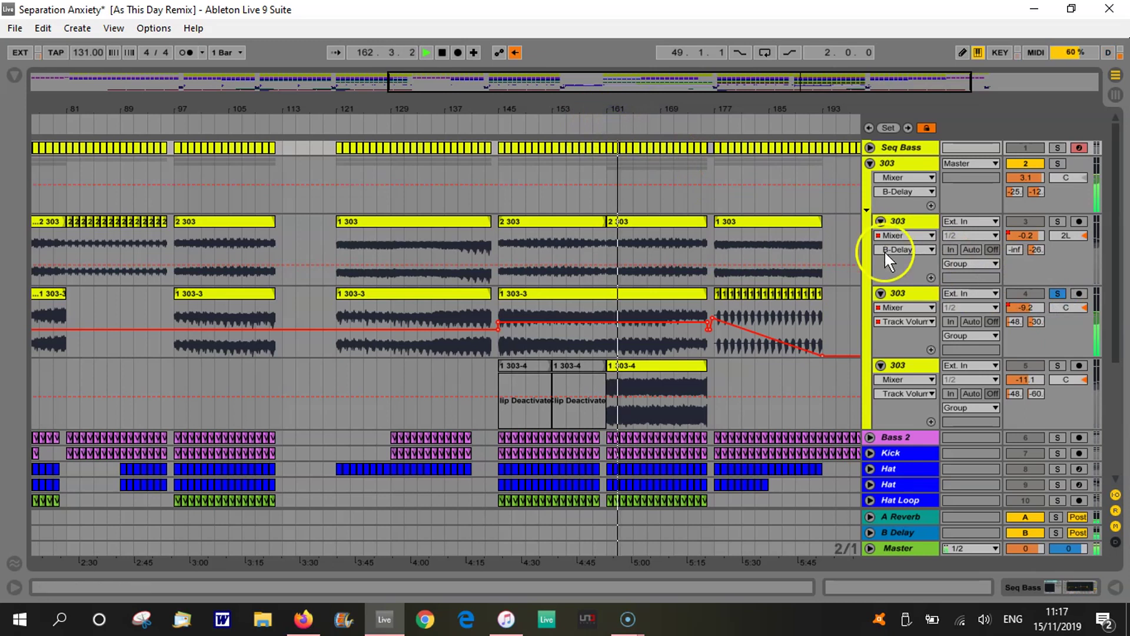
pyautogui.click(440, 52)
# Step: Solo the 303 track holding the 303-4 clips and audition it from about bar 161, stopping playback when done
pyautogui.click(1059, 365)
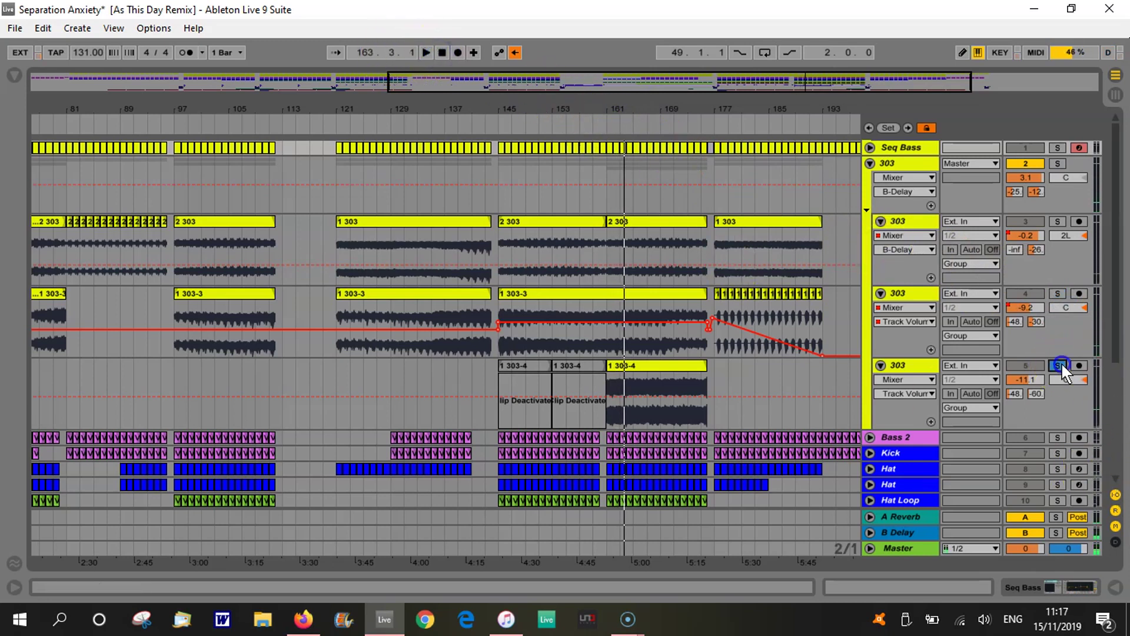
pyautogui.click(606, 126)
pyautogui.click(443, 52)
# Step: Solo the whole 303 group and audition all its layers together from about bar 161, stopping playback when done
pyautogui.click(1058, 163)
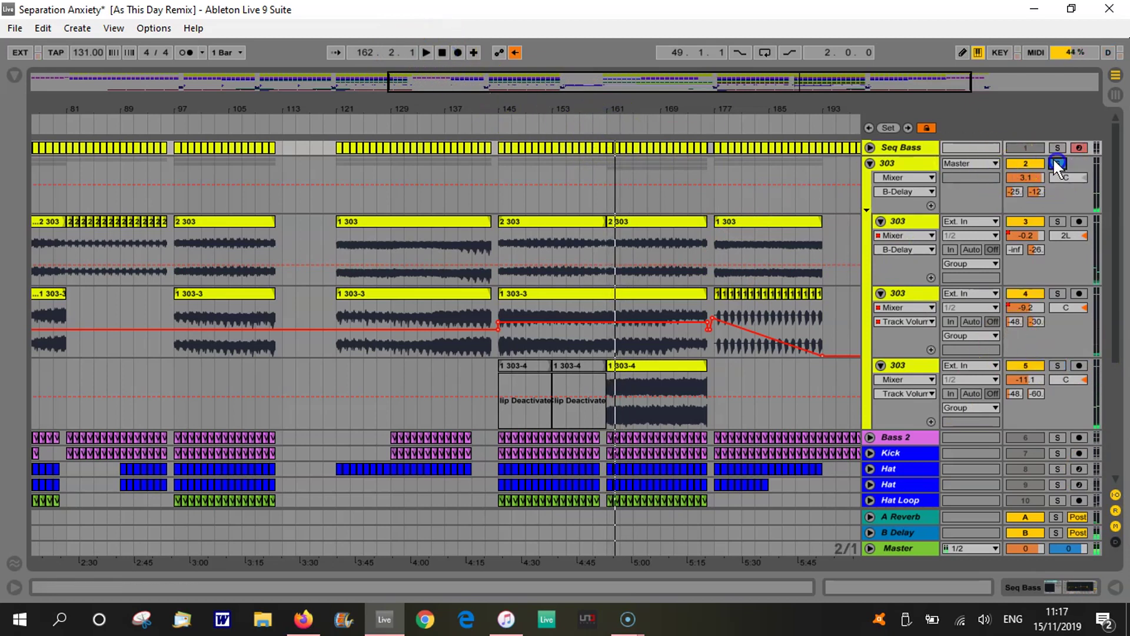
pyautogui.click(609, 125)
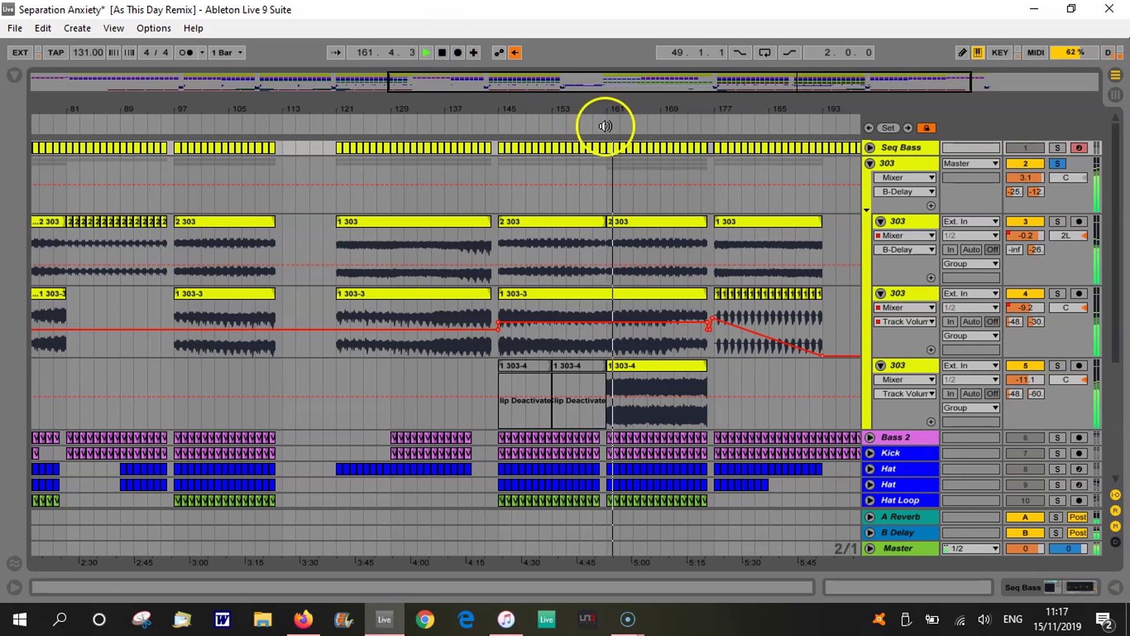
pyautogui.click(444, 53)
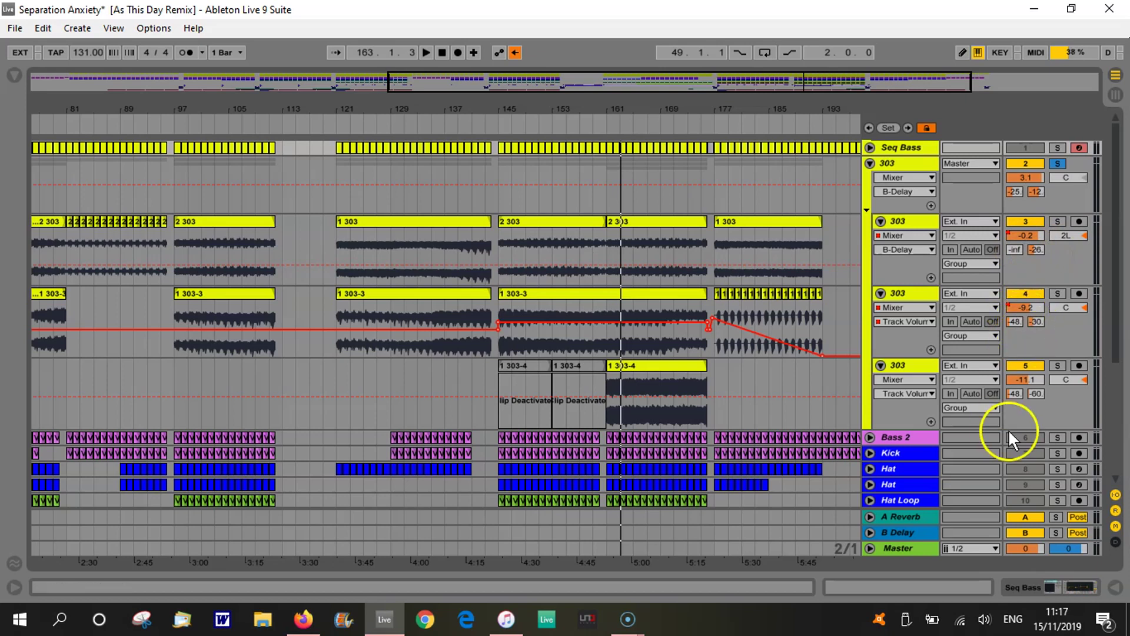
# Step: Examine EQ Eight on the 303 group's first two tracks and set the first track's band 1 Q to 0.61
pyautogui.doubleClick(907, 163)
pyautogui.click(909, 229)
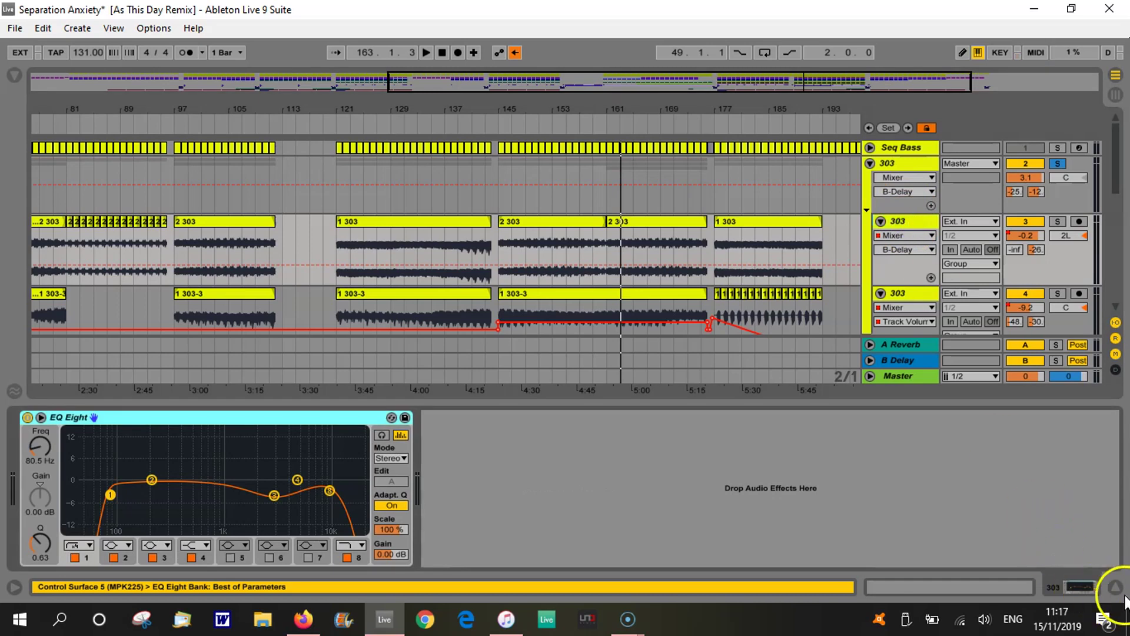
pyautogui.moveTo(102, 500); pyautogui.dragTo(105, 482)
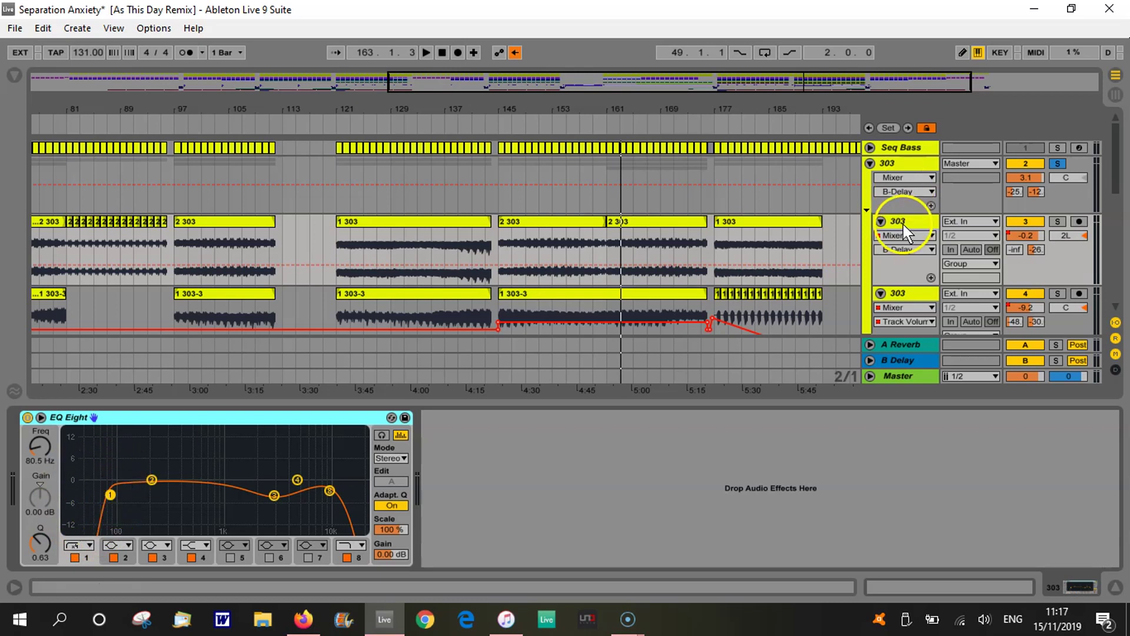
pyautogui.click(908, 293)
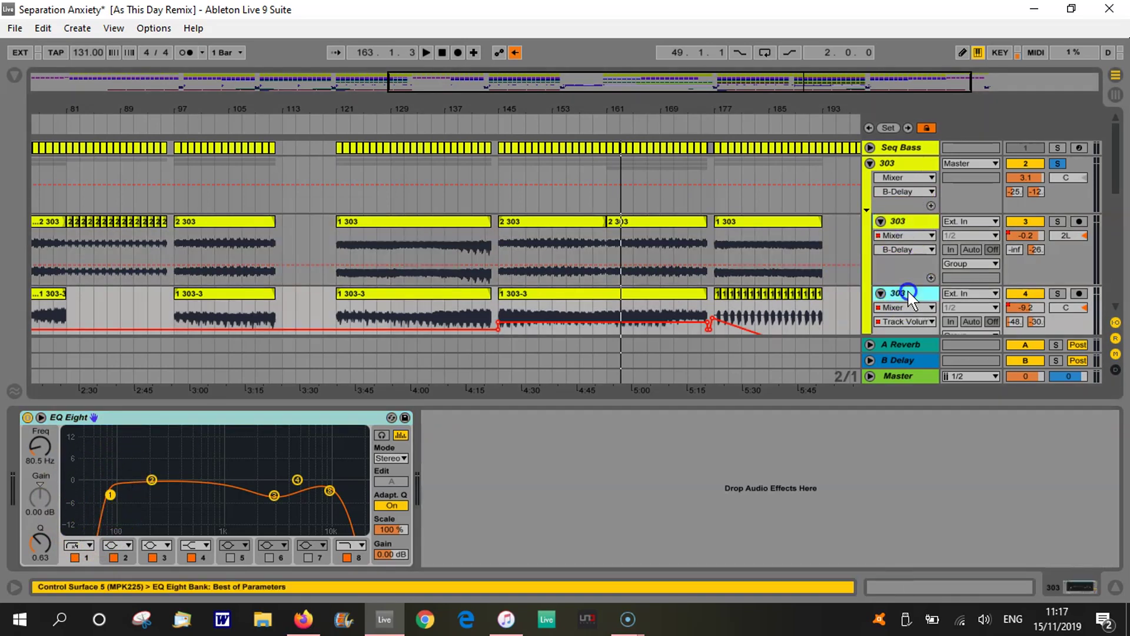
pyautogui.click(913, 222)
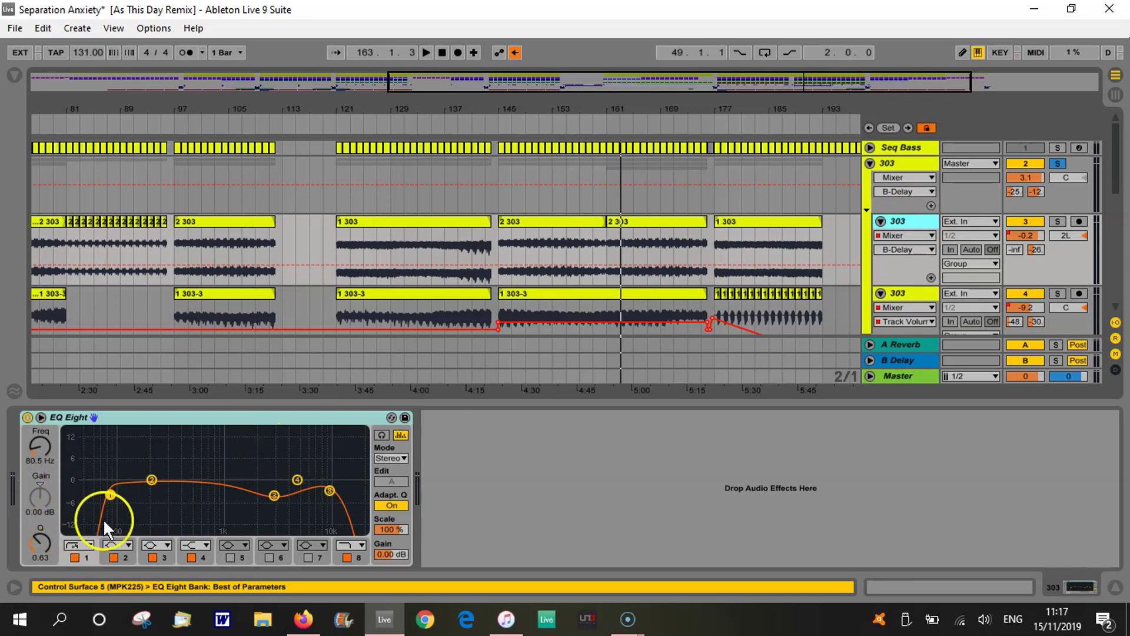
pyautogui.moveTo(107, 504); pyautogui.dragTo(71, 506)
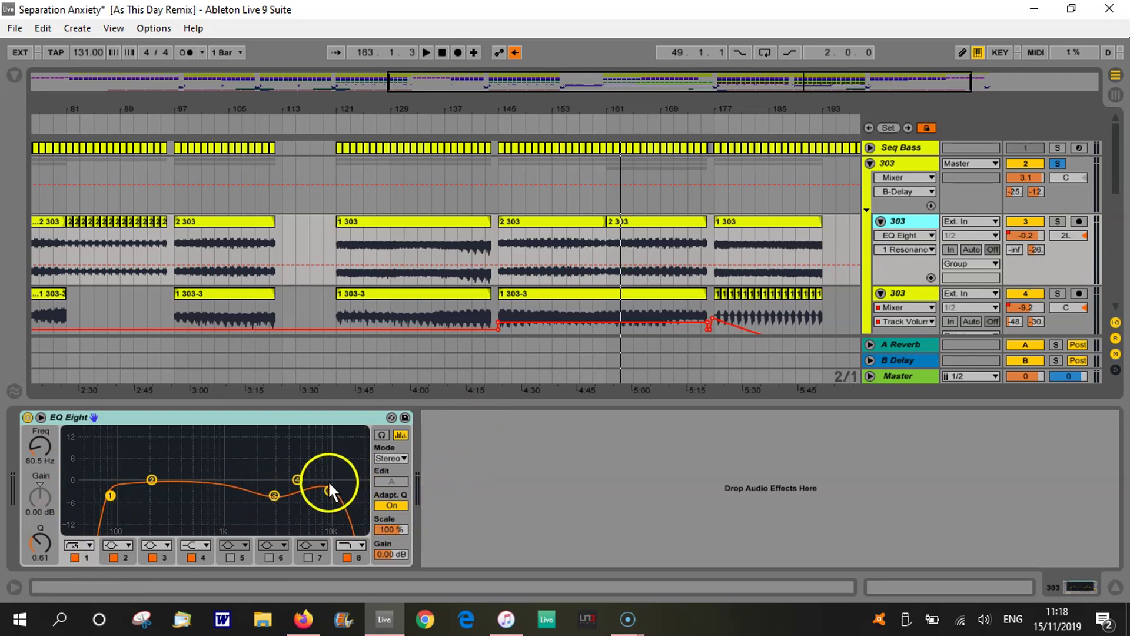
# Step: Compare the EQ Eight curves on the 303-3 and 303-4 tracks, ending on the 303-4 track
pyautogui.scroll(-3, 951, 263)
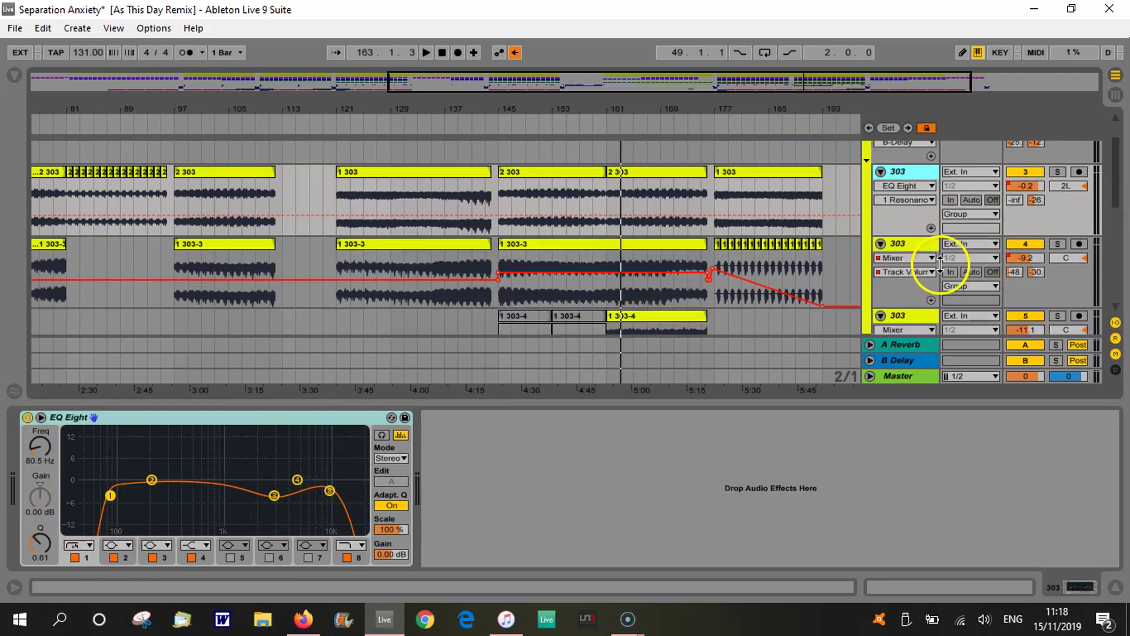
pyautogui.click(910, 283)
pyautogui.click(102, 484)
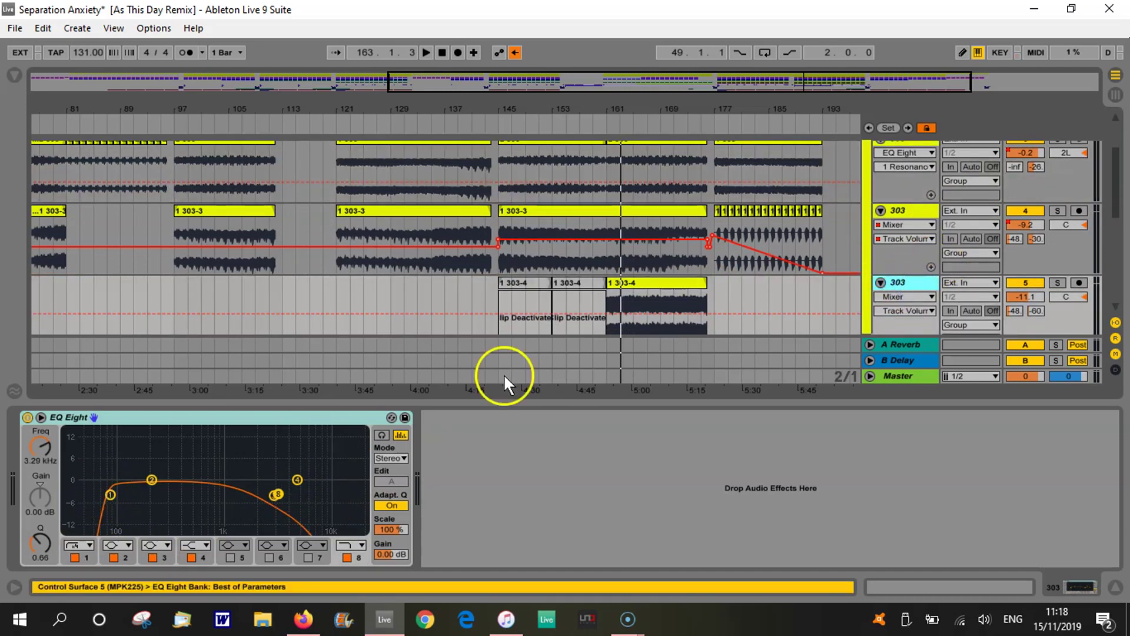
pyautogui.click(902, 218)
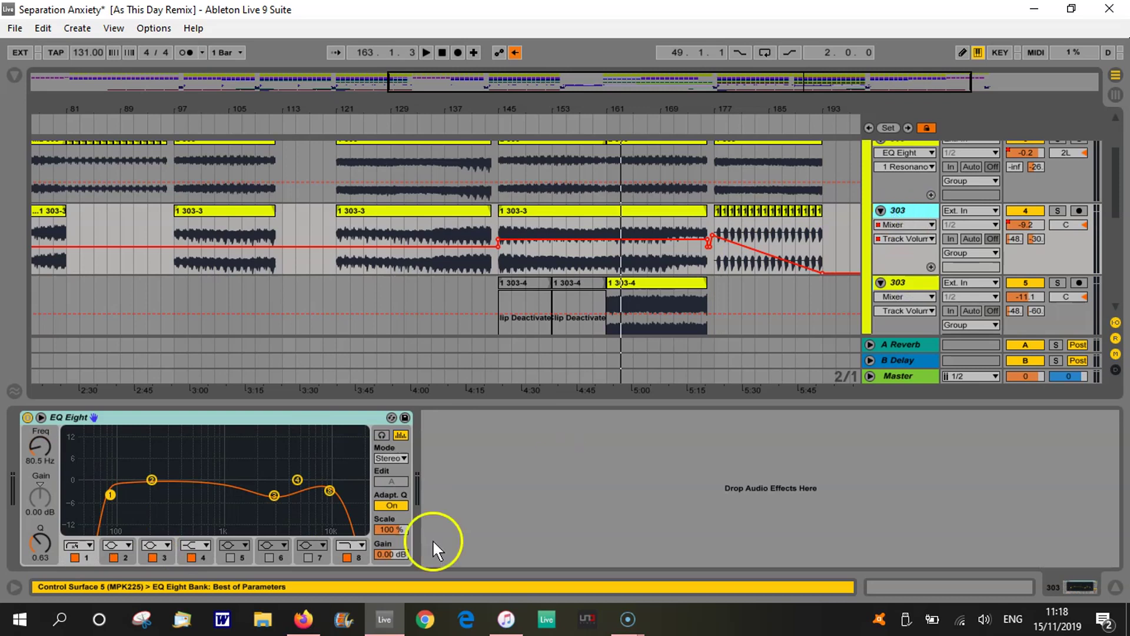
pyautogui.click(901, 284)
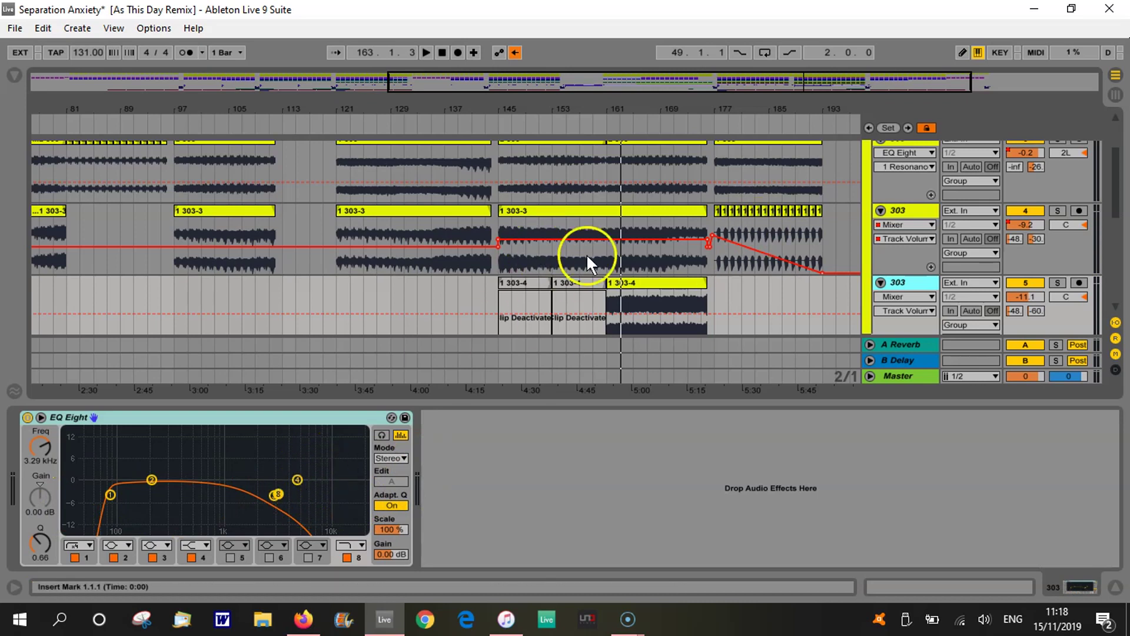
# Step: Fold the 303 group so its three tracks are collapsed in the arrangement
pyautogui.scroll(3, 685, 177)
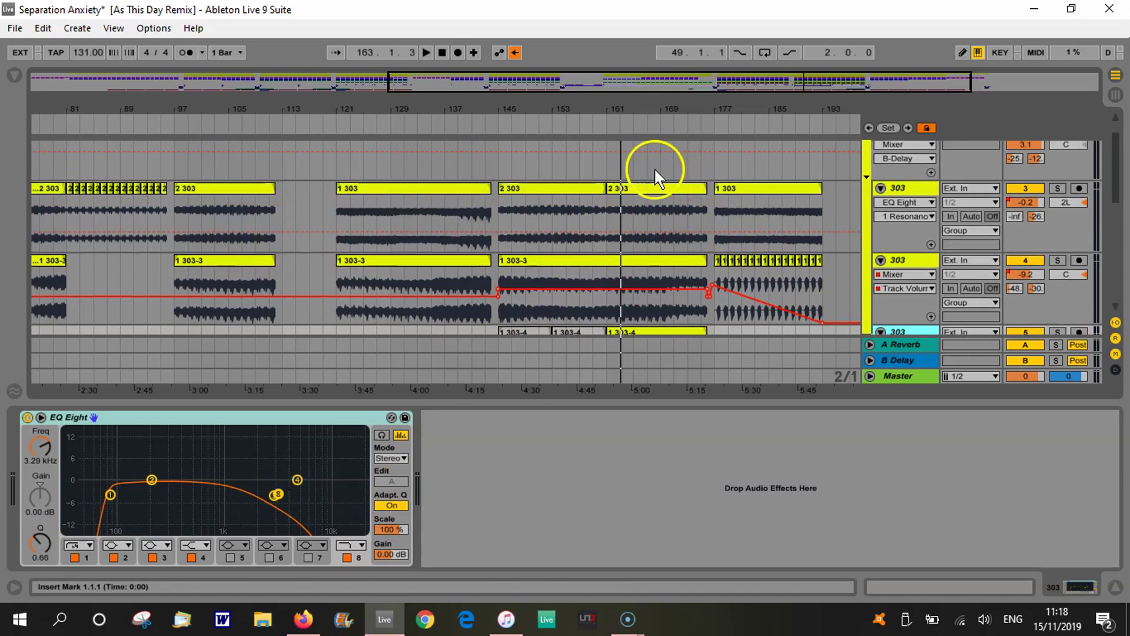
pyautogui.scroll(2, 877, 188)
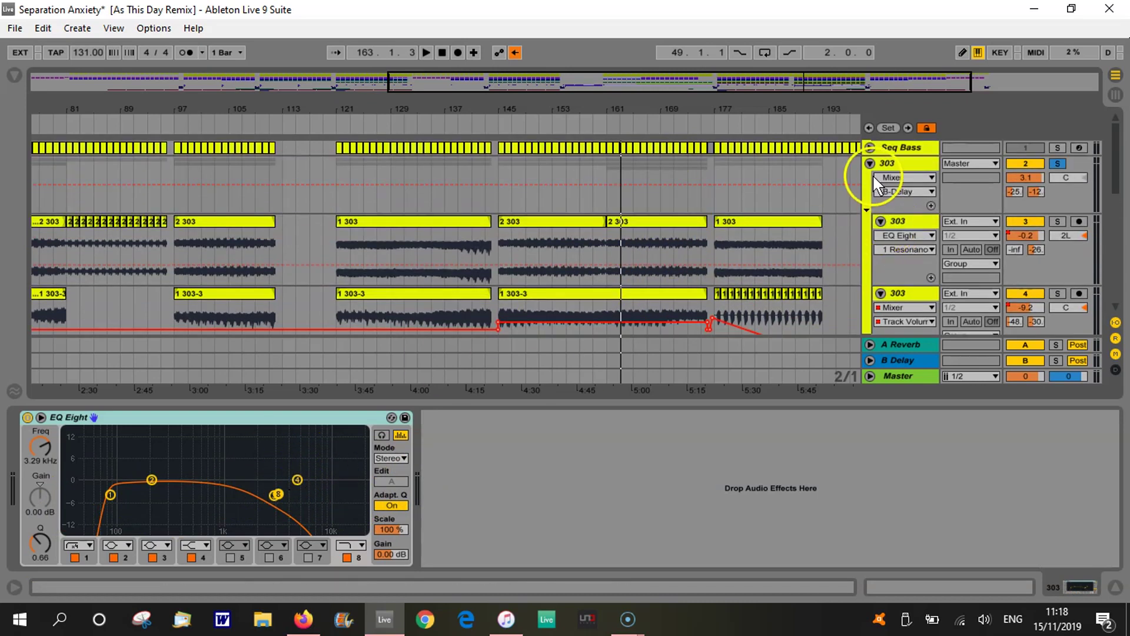
pyautogui.click(870, 163)
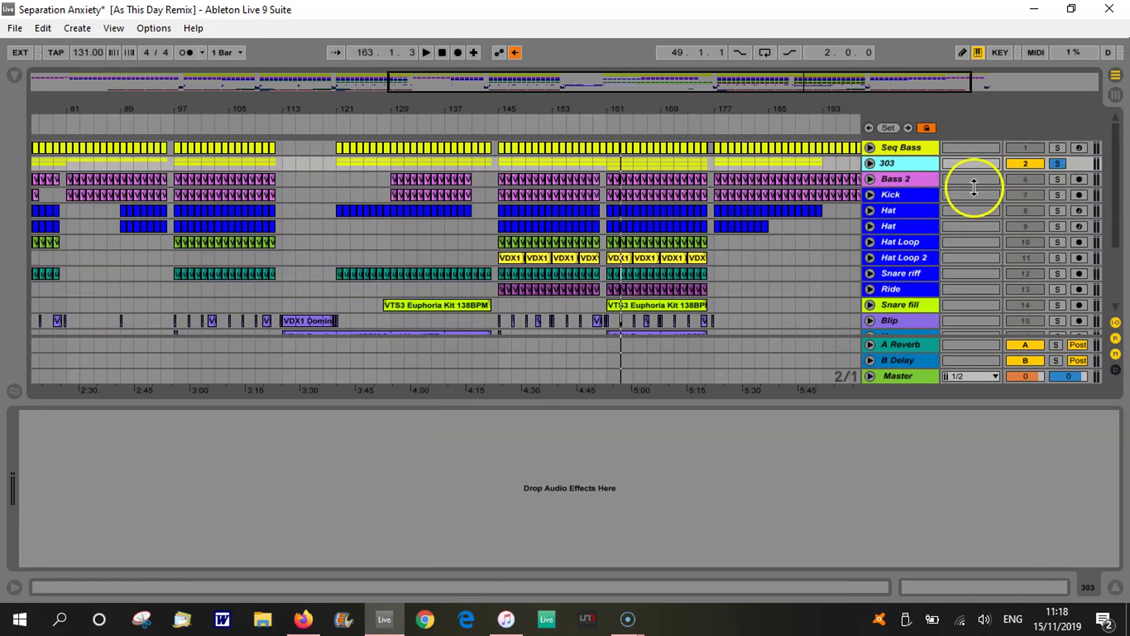
# Step: Unfold the Bass 2 track and audition it soloed from about bar 90, stopping playback when done
pyautogui.click(869, 178)
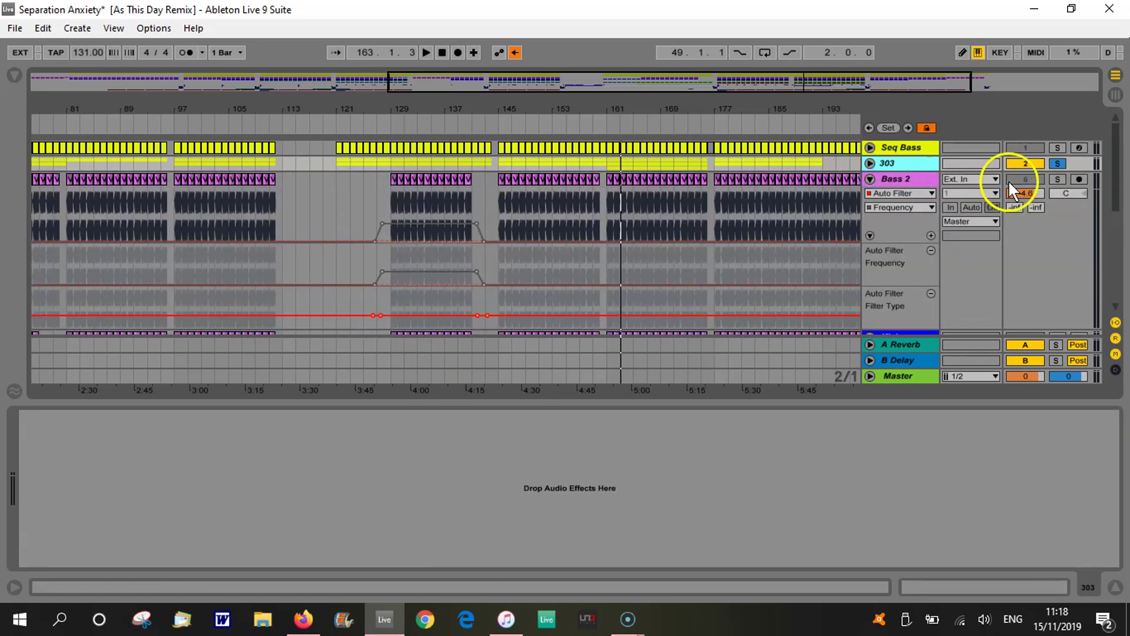
pyautogui.click(131, 126)
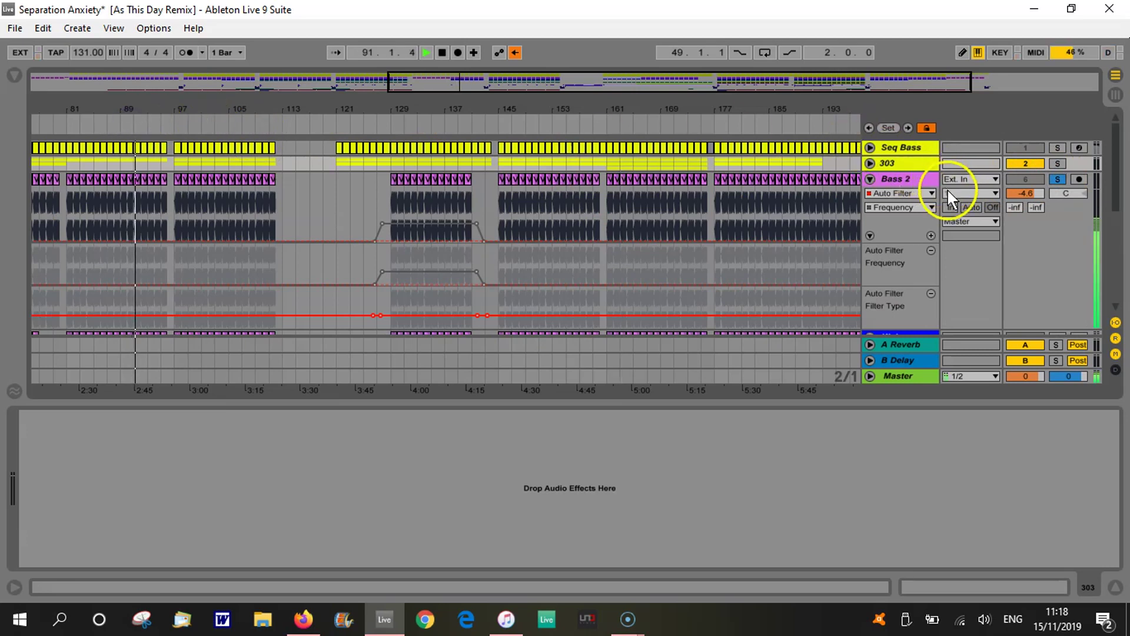
pyautogui.click(442, 52)
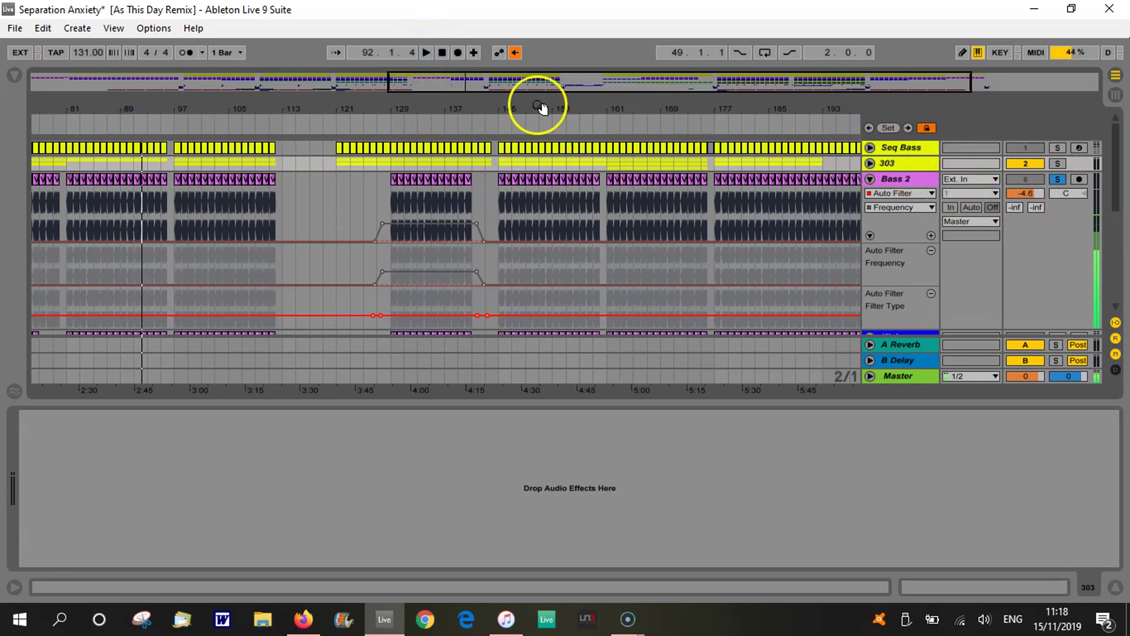
# Step: Examine the Auto Filter automation and the EQ Eight on the Bass 2 track, folding the track when done
pyautogui.moveTo(138, 101)
pyautogui.mouseDown()
pyautogui.moveTo(131, 106)
pyautogui.moveTo(134, 96)
pyautogui.mouseUp()
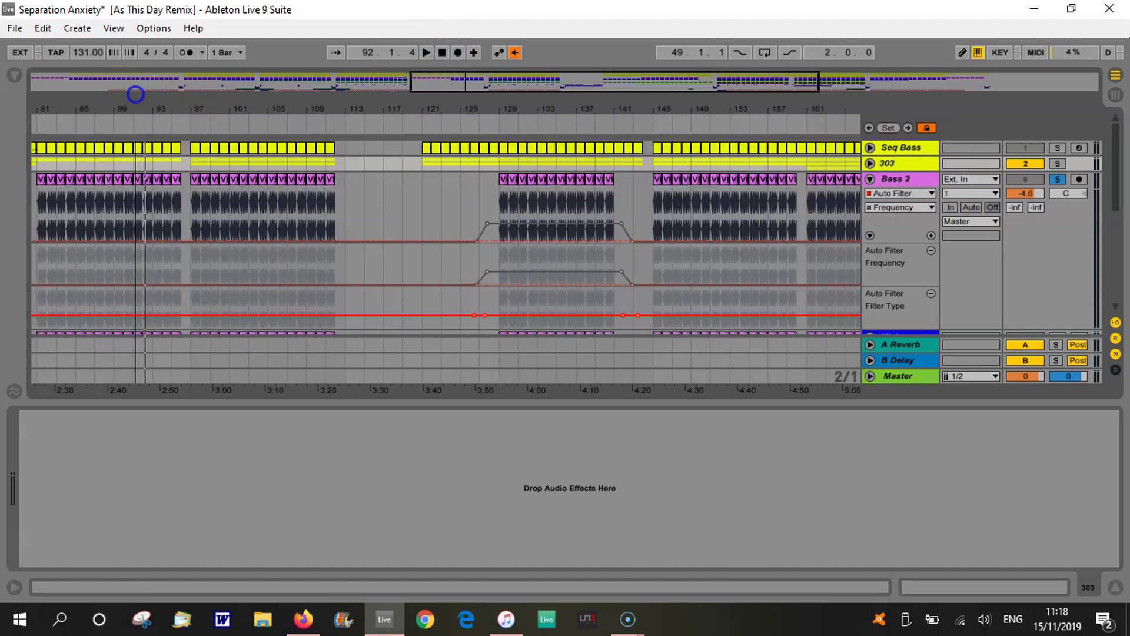
pyautogui.click(904, 184)
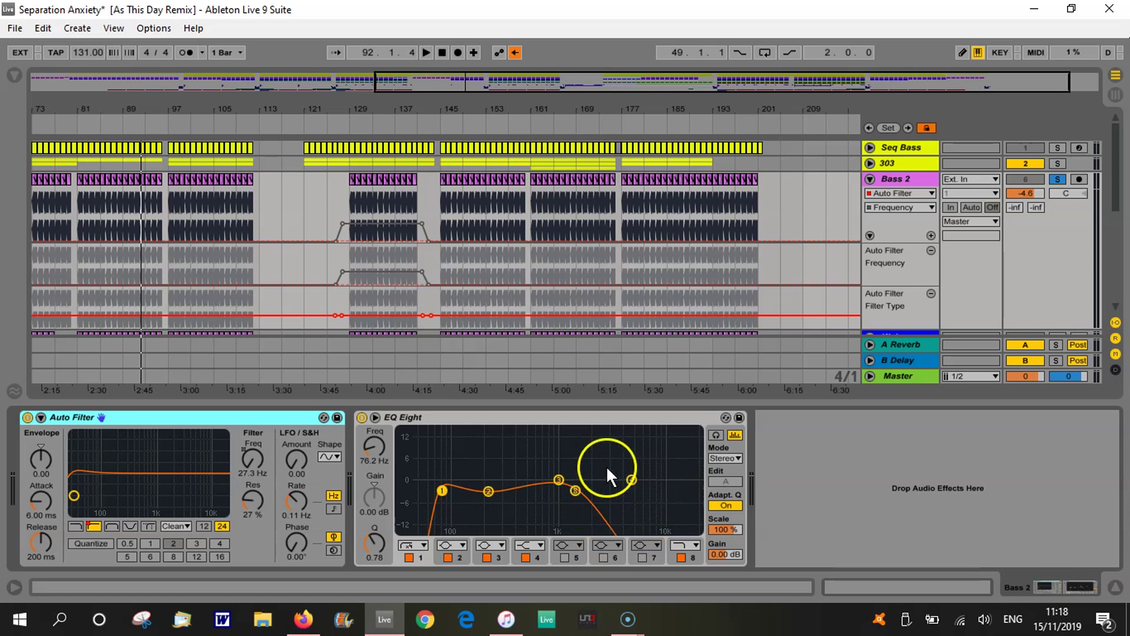
pyautogui.click(869, 179)
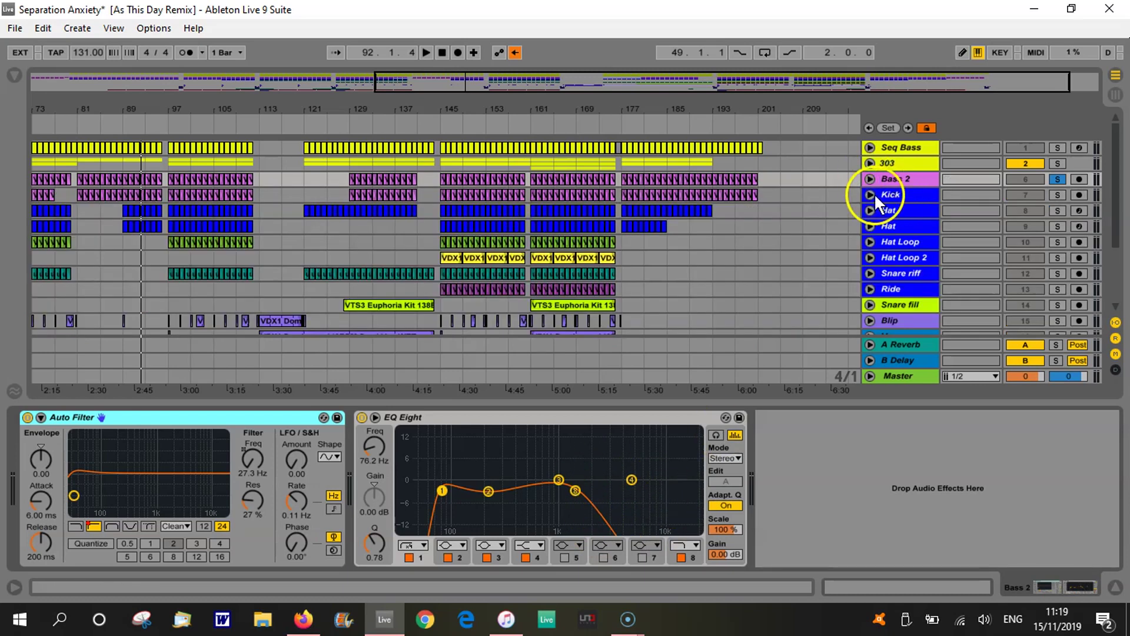
# Step: Unfold the Kick track and examine its EQ Eight and Auto Filter with the whole arrangement in view
pyautogui.click(870, 195)
pyautogui.click(891, 193)
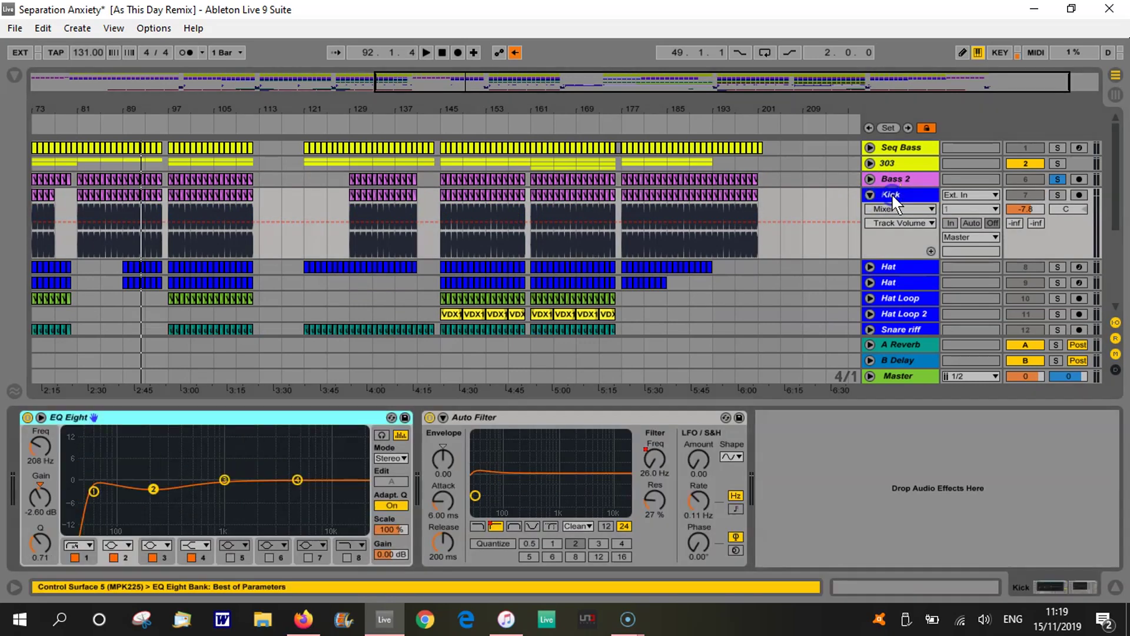
pyautogui.moveTo(105, 101); pyautogui.dragTo(117, 80)
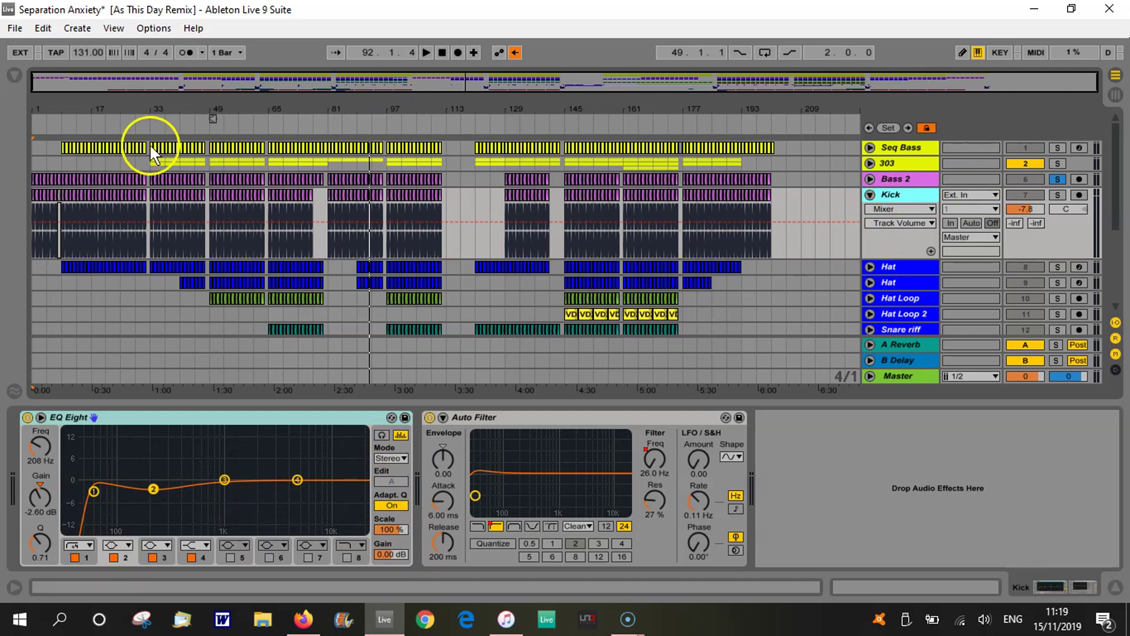
# Step: Start playback from about bar 21 and solo the Kick track to audition it
pyautogui.click(106, 125)
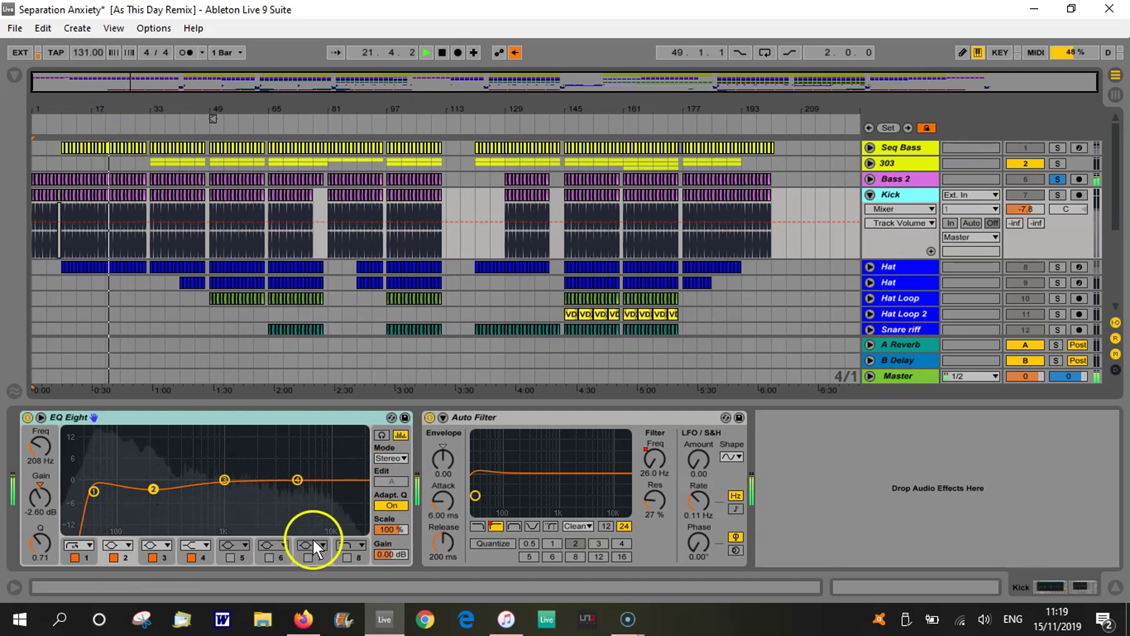
pyautogui.doubleClick(927, 195)
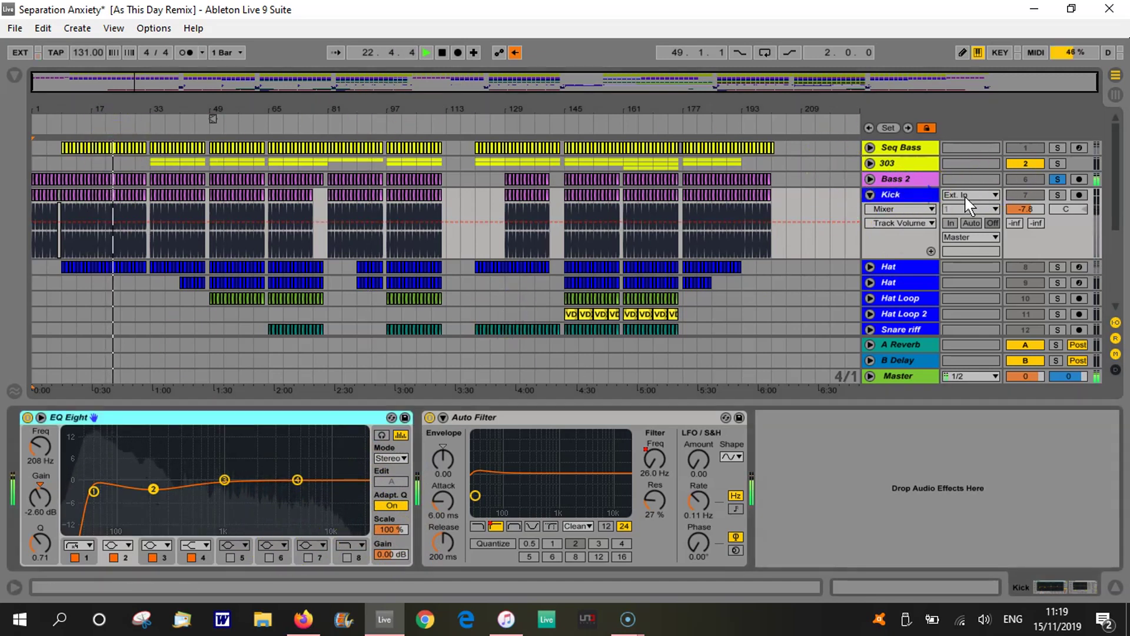
pyautogui.click(1057, 194)
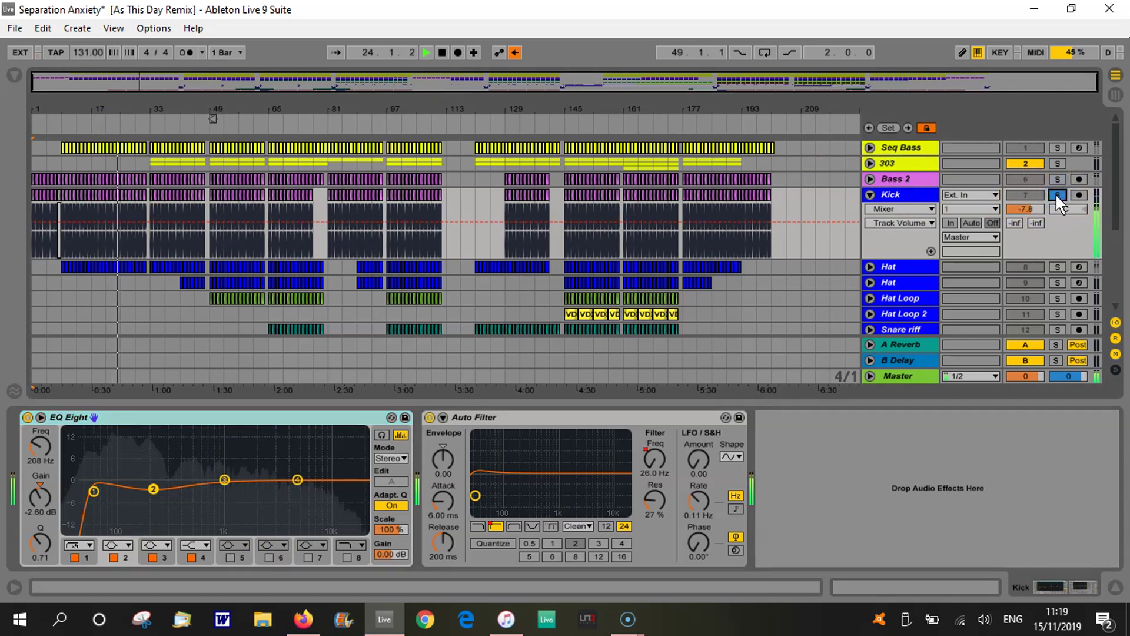
# Step: Enable band 8 of the Kick's EQ Eight as a high cut at about 11.6 kHz, stopping playback when done
pyautogui.click(346, 557)
pyautogui.moveTo(355, 491)
pyautogui.mouseDown()
pyautogui.moveTo(294, 491)
pyautogui.moveTo(335, 498)
pyautogui.mouseUp()
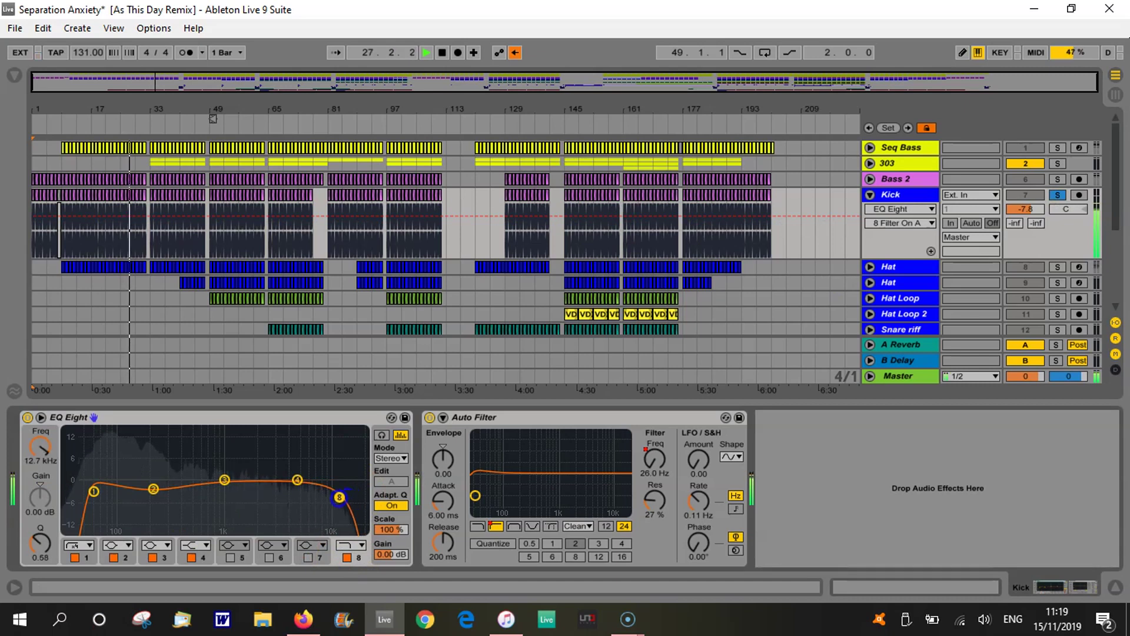
pyautogui.click(443, 52)
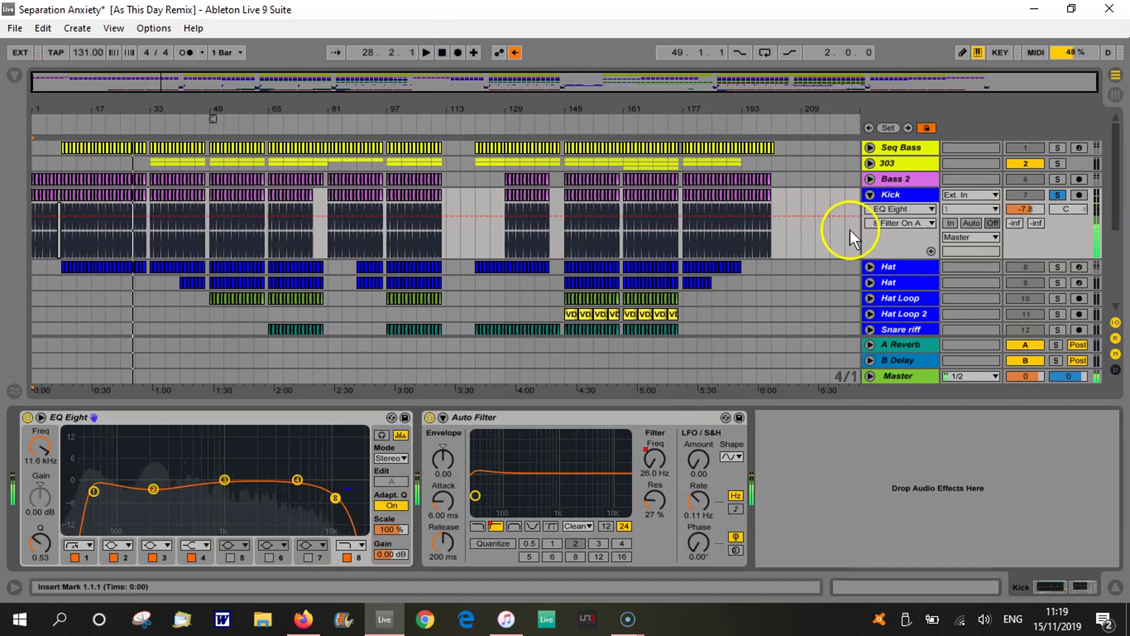
# Step: Recheck the Kick, Bass 2 and Seq Bass tracks by unfolding them in turn, leaving all of them folded
pyautogui.click(870, 195)
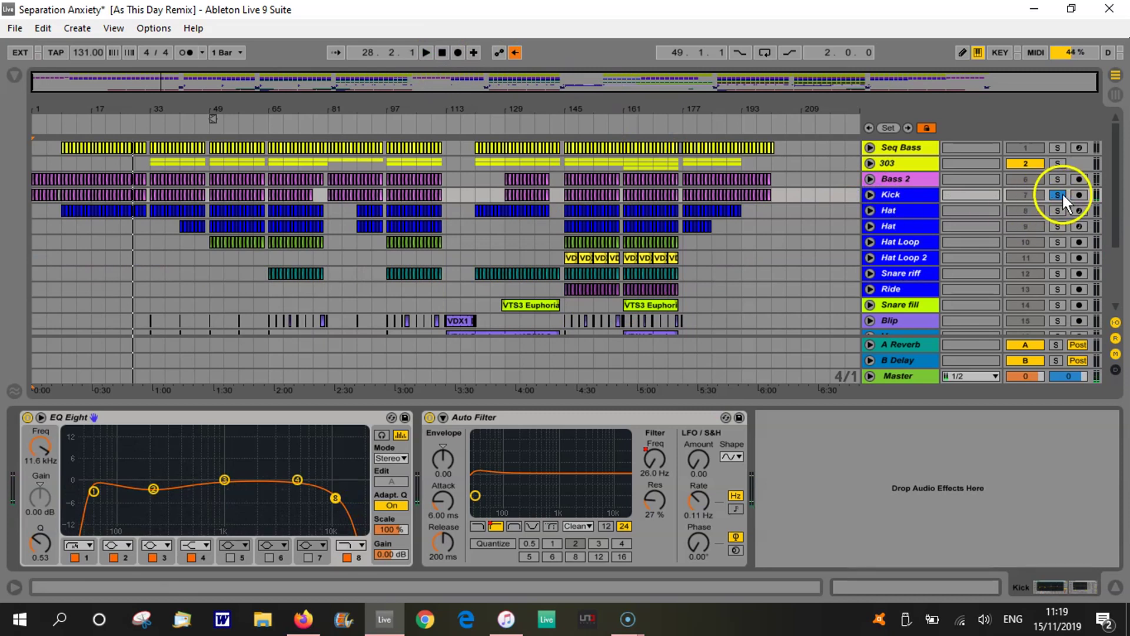
pyautogui.click(870, 194)
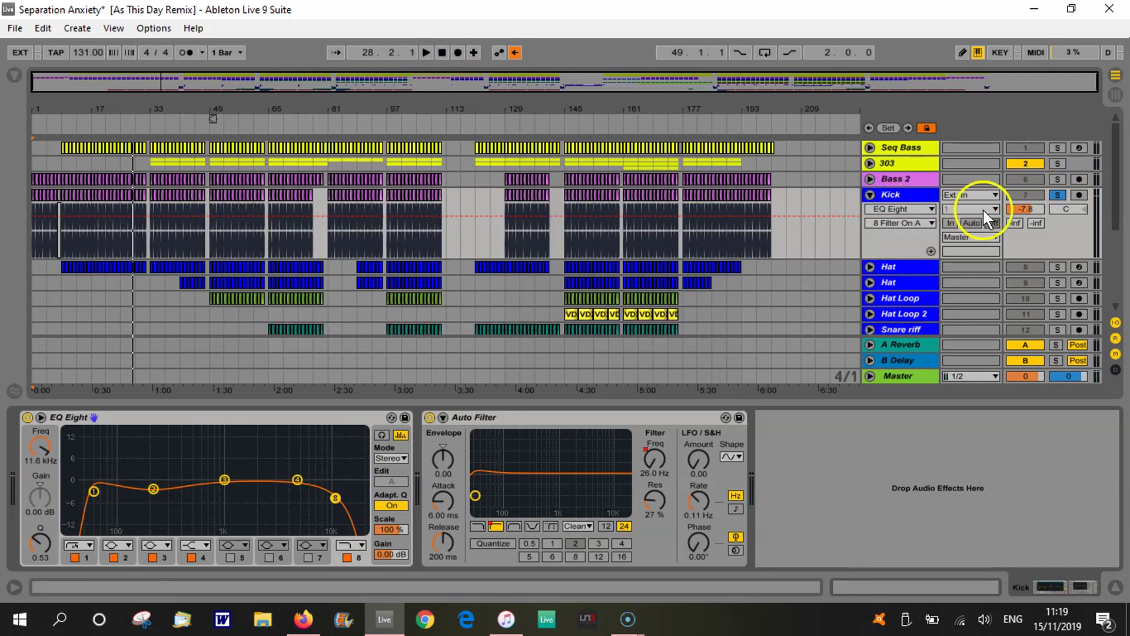
pyautogui.click(870, 178)
pyautogui.click(870, 178)
pyautogui.click(869, 194)
pyautogui.click(871, 147)
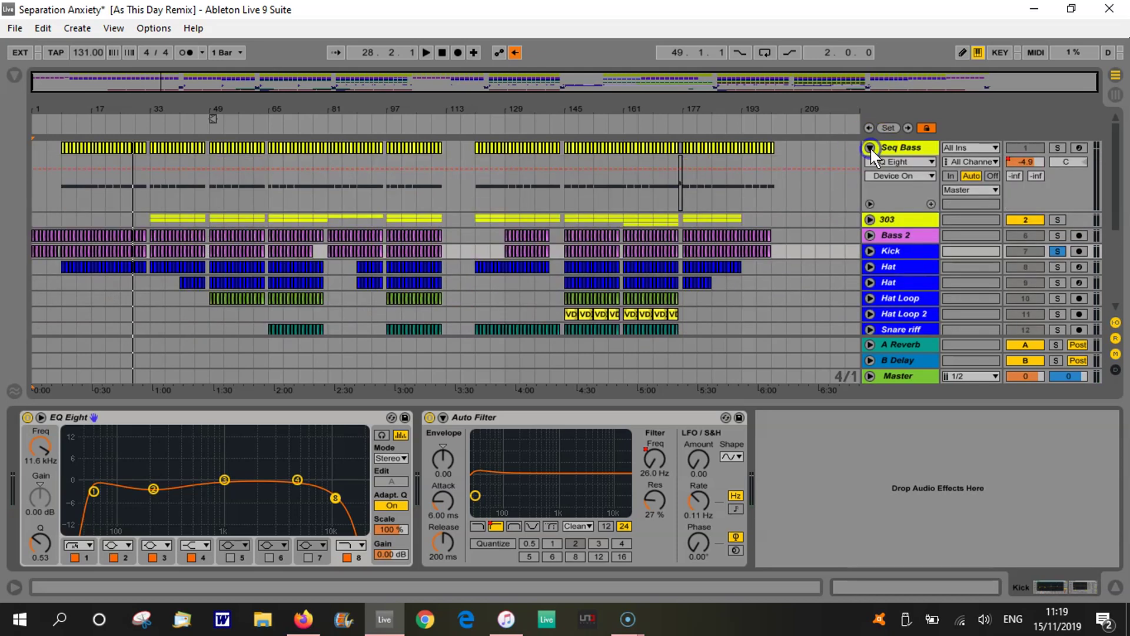
pyautogui.click(870, 148)
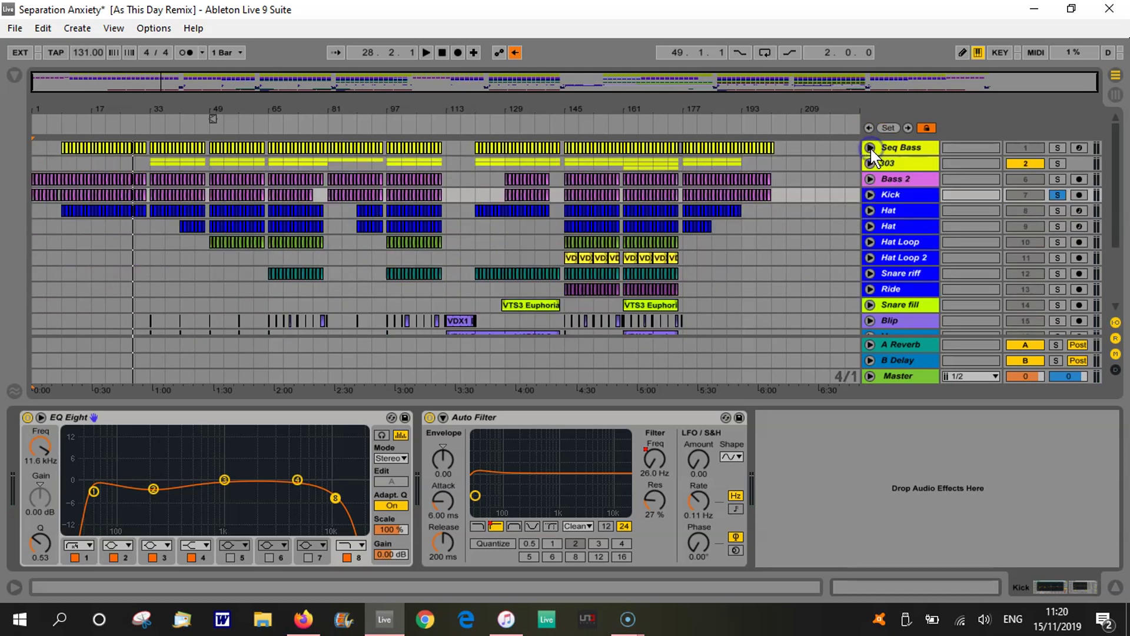
# Step: Select the upper Hat track and view its Kit-808 Classic-1 drum rack
pyautogui.click(887, 207)
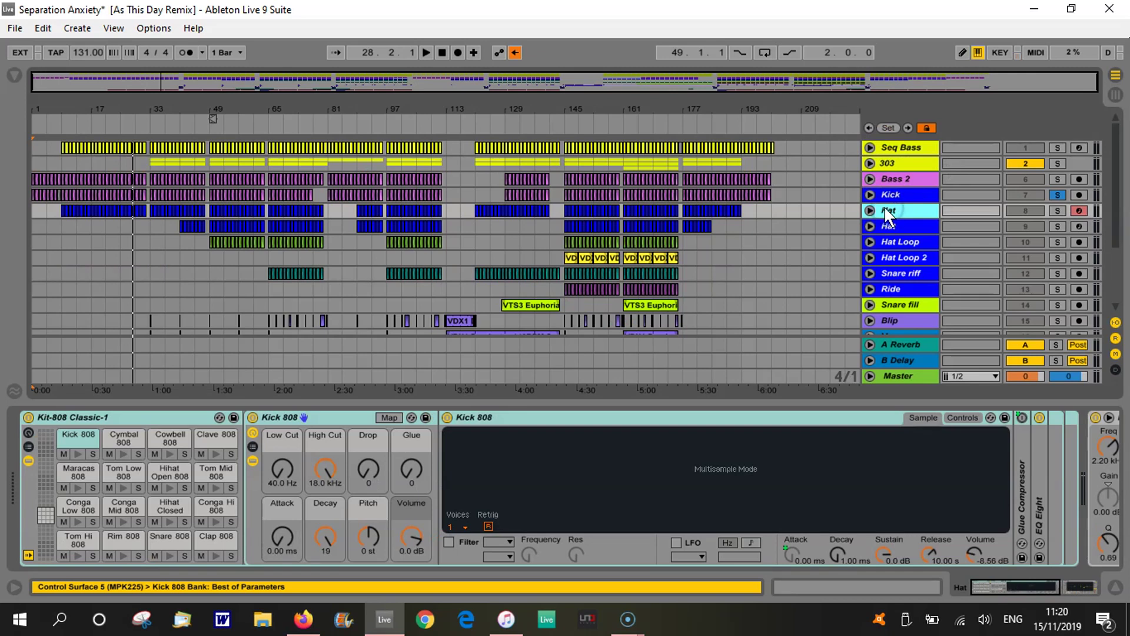
pyautogui.click(888, 209)
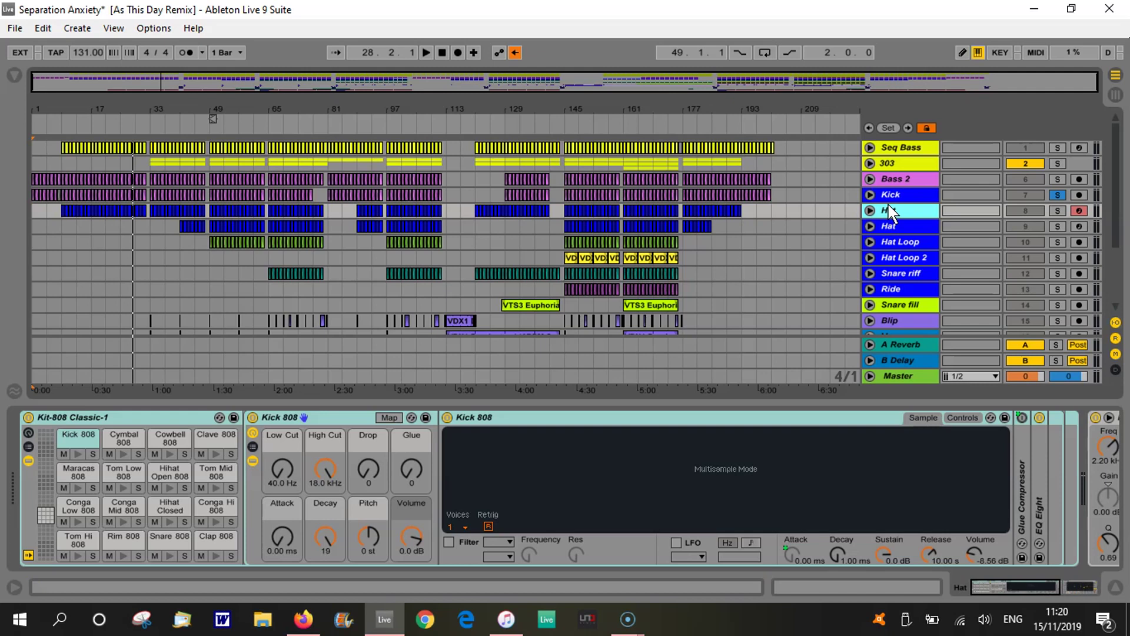
# Step: Unfold and solo the upper Hat track, audition it from about bar 23 with its EQ Eight in view, and stop playback
pyautogui.click(922, 213)
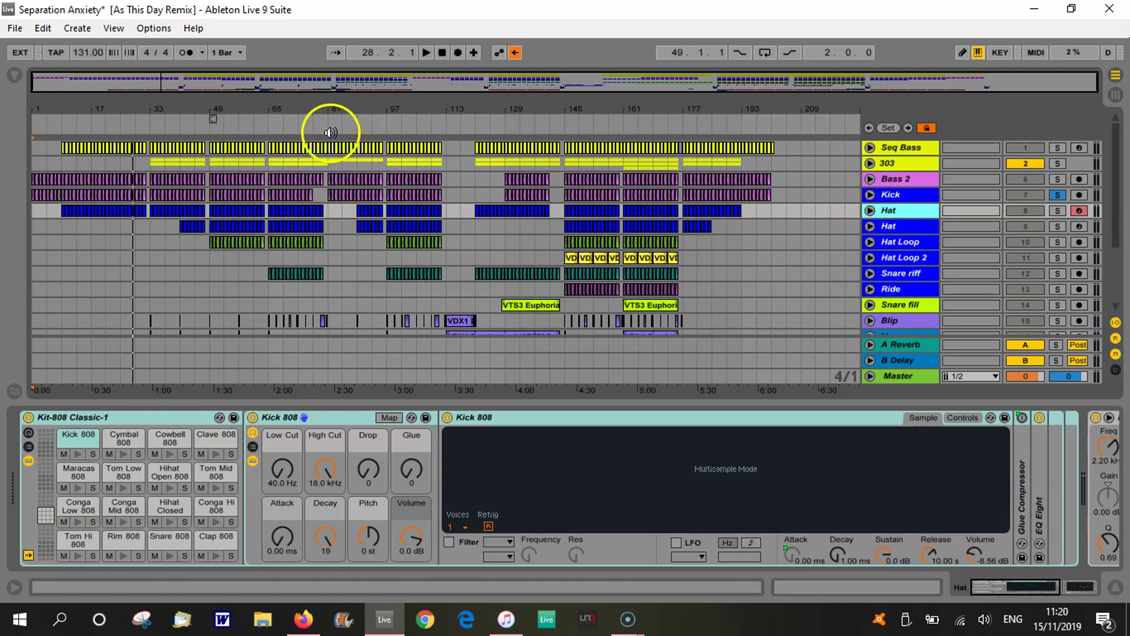
pyautogui.moveTo(135, 108); pyautogui.dragTo(723, 302)
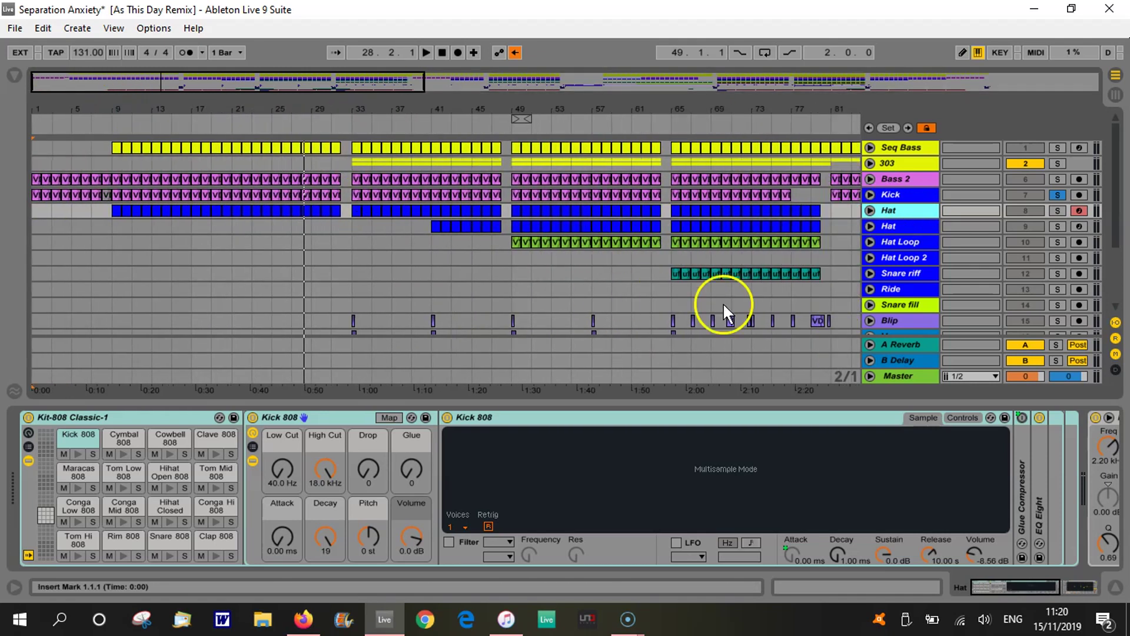
pyautogui.click(871, 210)
pyautogui.click(260, 123)
pyautogui.click(1058, 210)
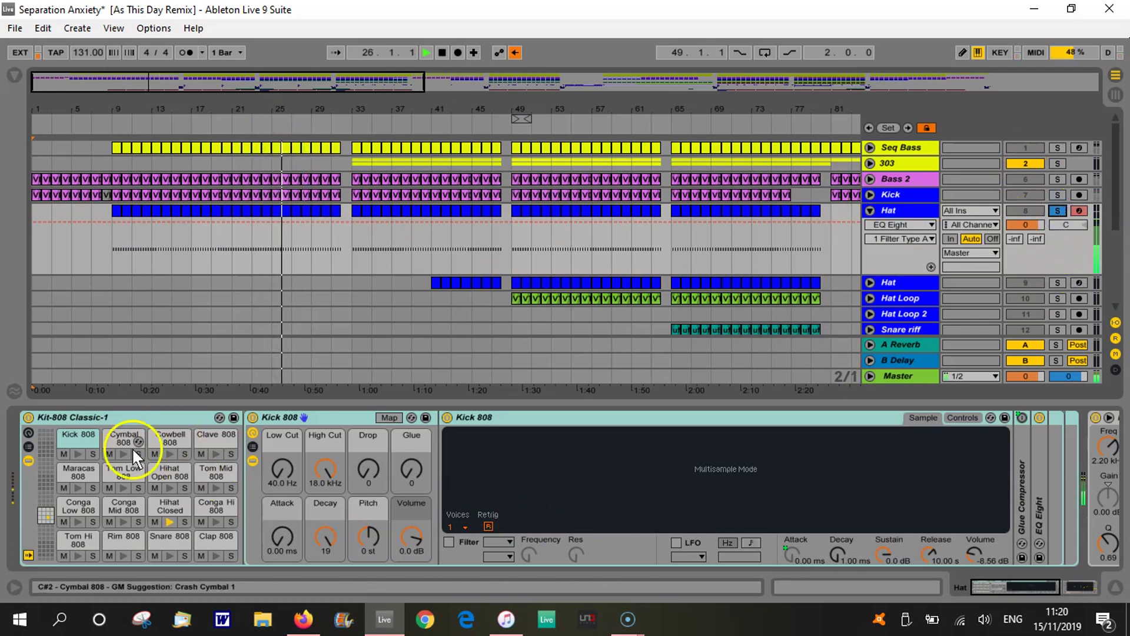
pyautogui.moveTo(1030, 580); pyautogui.dragTo(1075, 582)
pyautogui.click(589, 156)
pyautogui.click(442, 52)
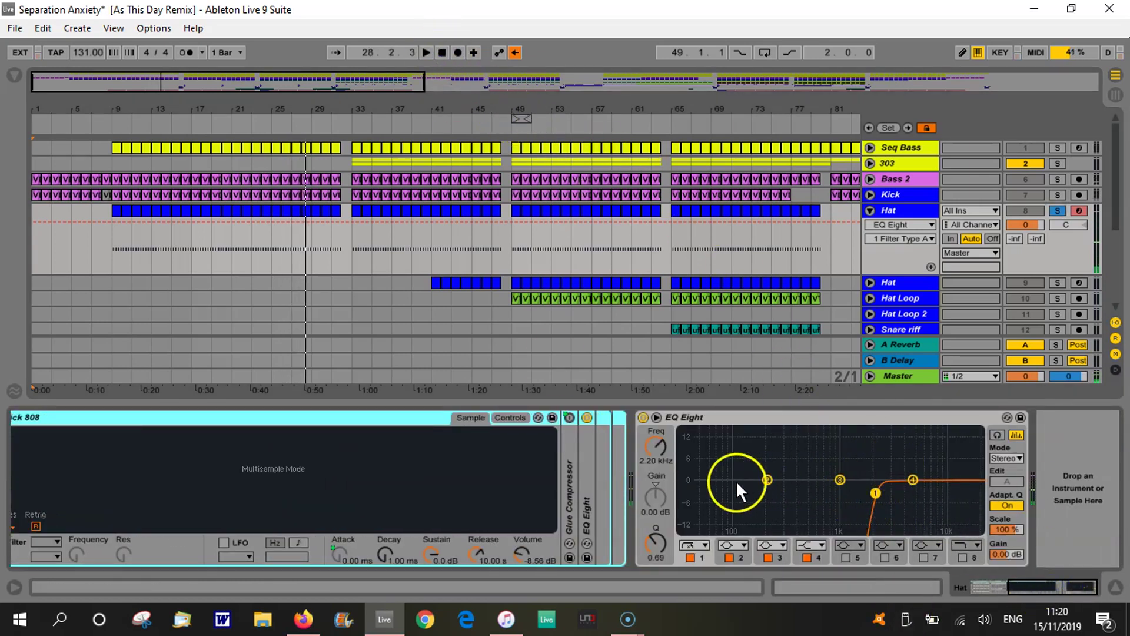
# Step: While playing from about bar 14, set the upper Hat's EQ Eight band 1 low cut to 1.90 kHz with Q 0.75, and stop playback
pyautogui.click(489, 213)
pyautogui.click(169, 120)
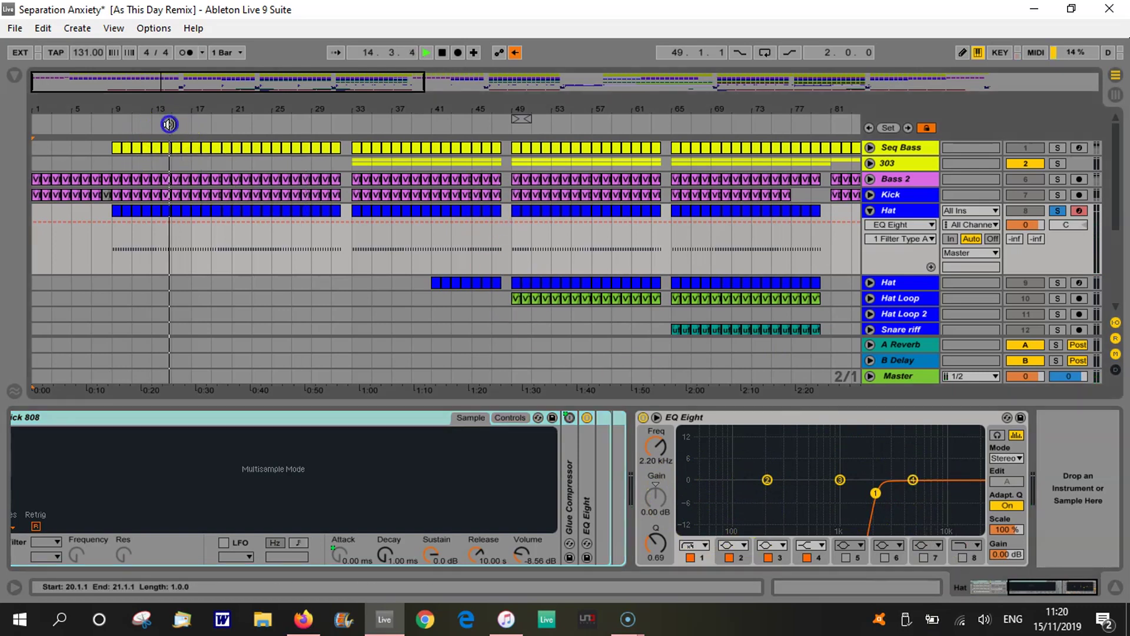
pyautogui.moveTo(877, 502); pyautogui.dragTo(681, 497)
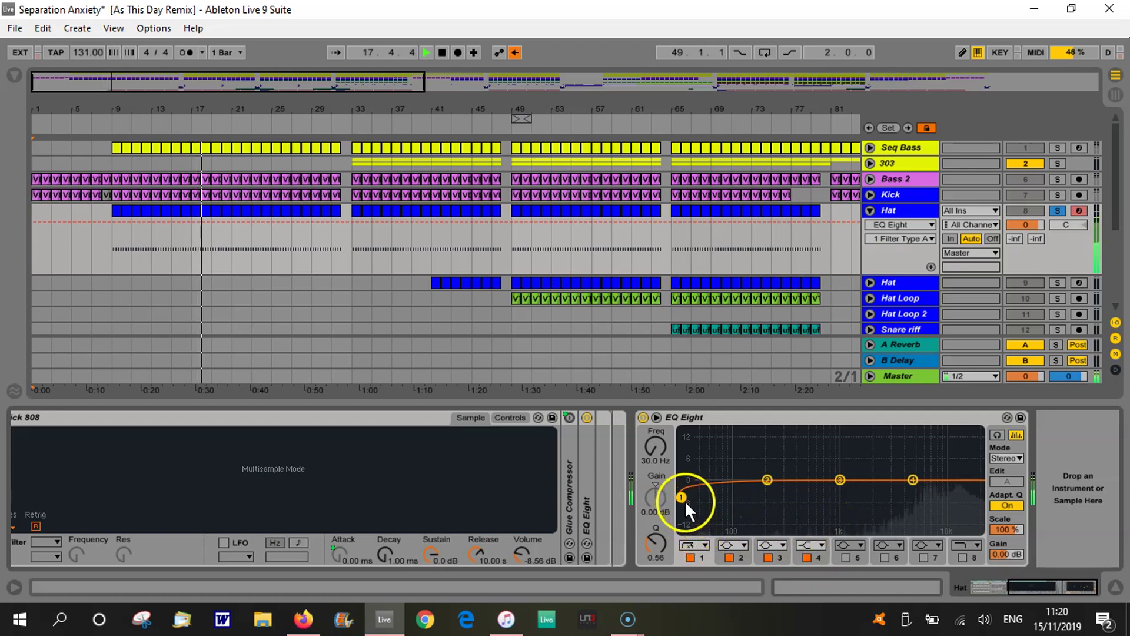
pyautogui.moveTo(681, 498); pyautogui.dragTo(869, 491)
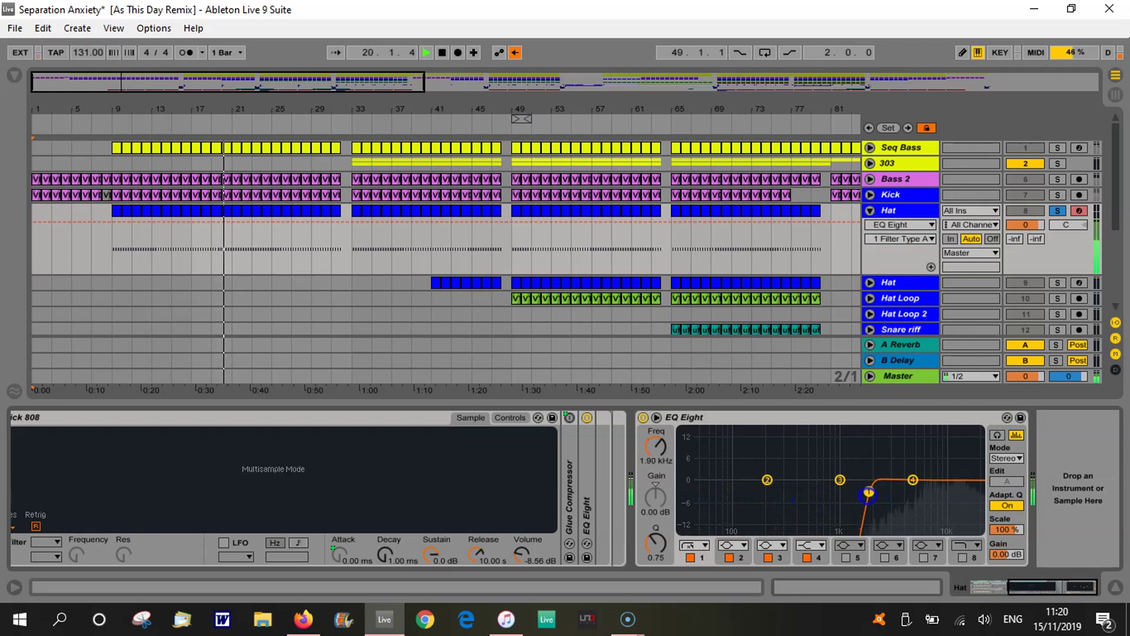
pyautogui.click(442, 52)
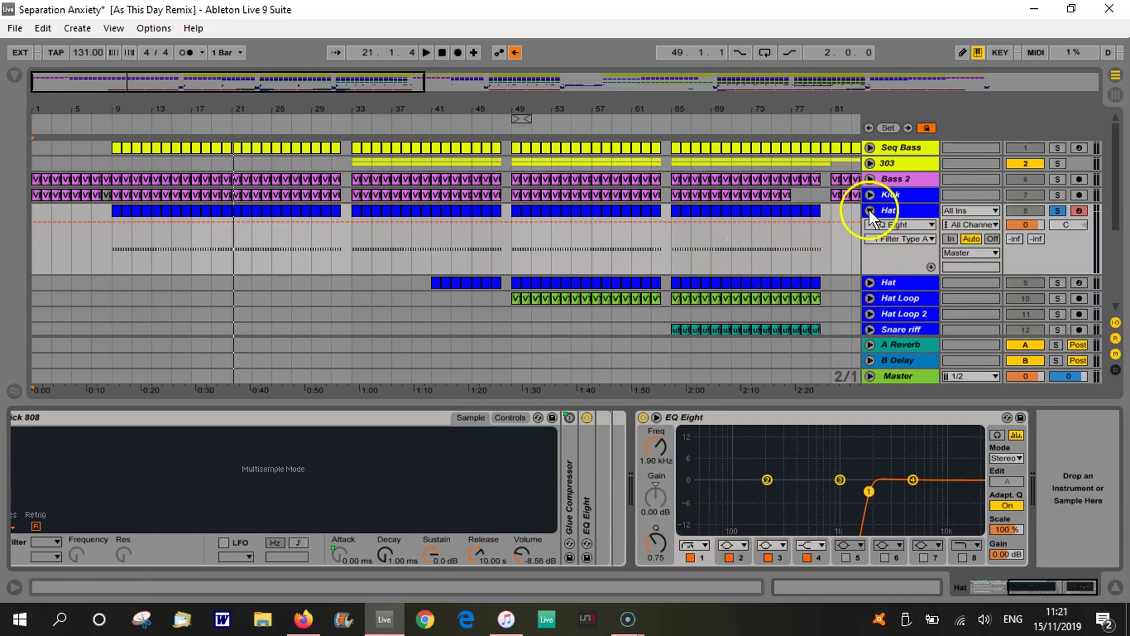
# Step: Unfold the lower Hat track and pan the upper Hat track to 18L
pyautogui.click(871, 283)
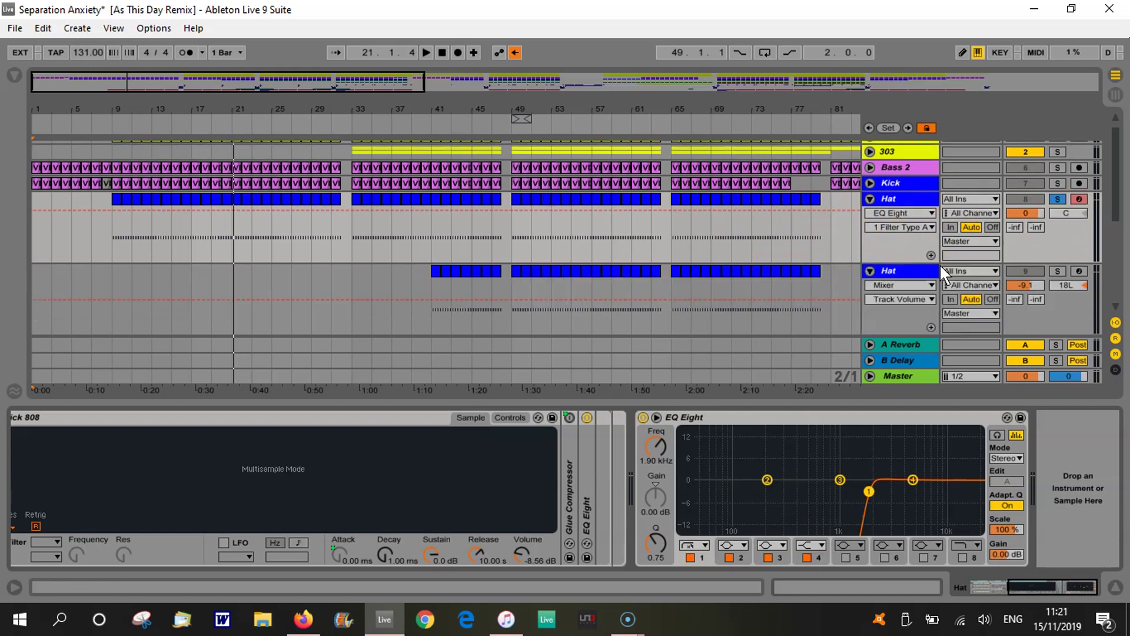
pyautogui.moveTo(1067, 213); pyautogui.dragTo(1073, 216)
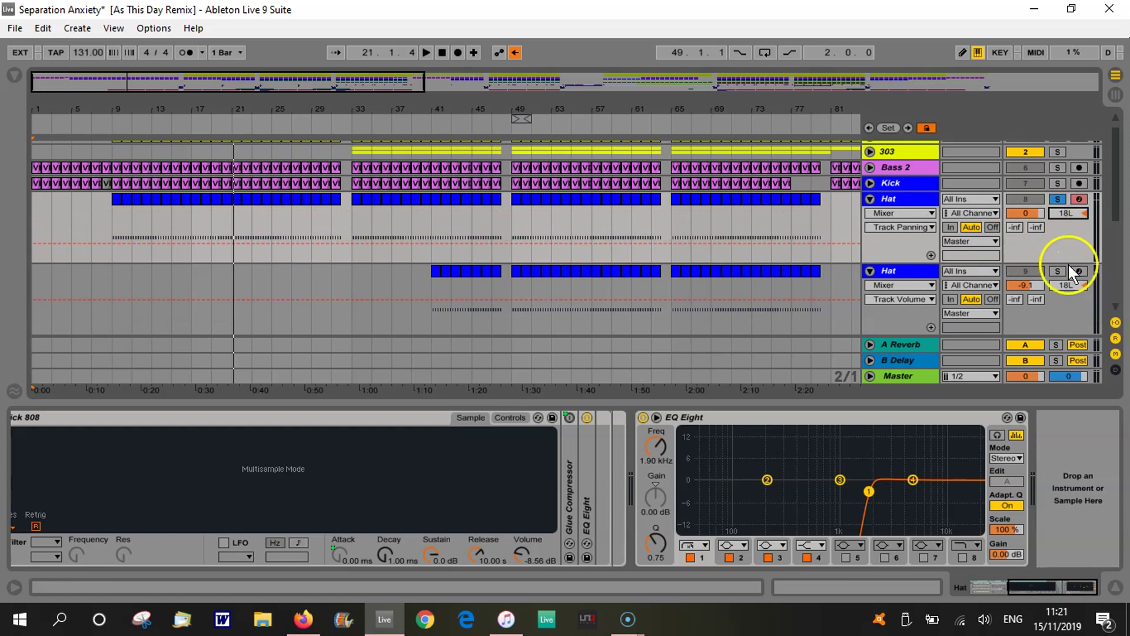
# Step: Solo the lower Hat track, audition it from about bar 41 with its EQ Eight in view, and stop playback
pyautogui.click(429, 118)
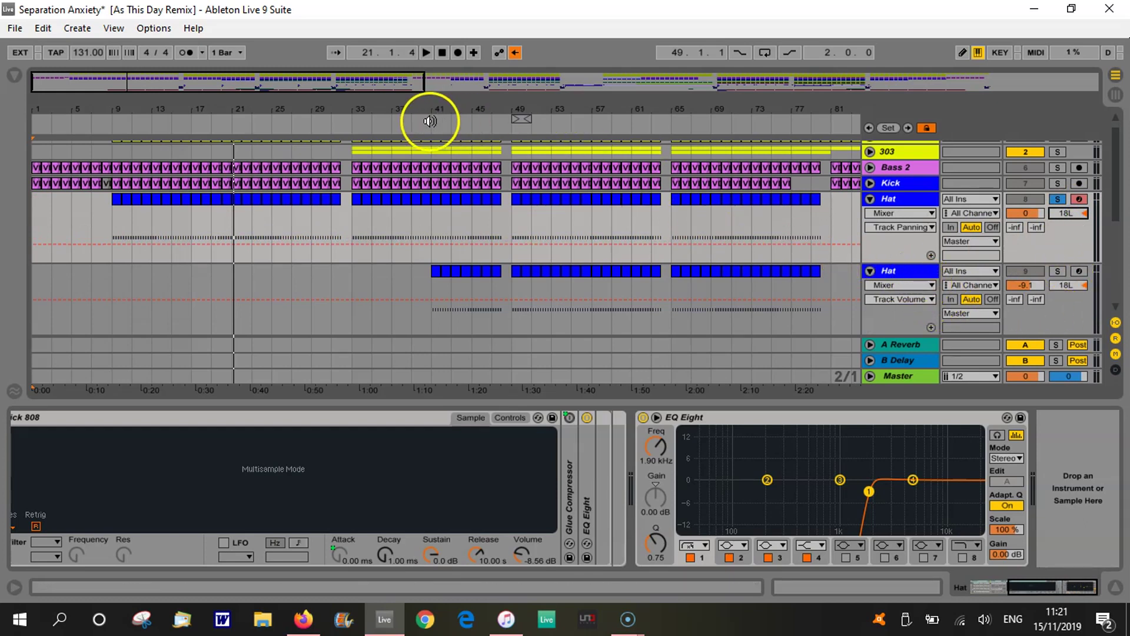
pyautogui.click(1058, 271)
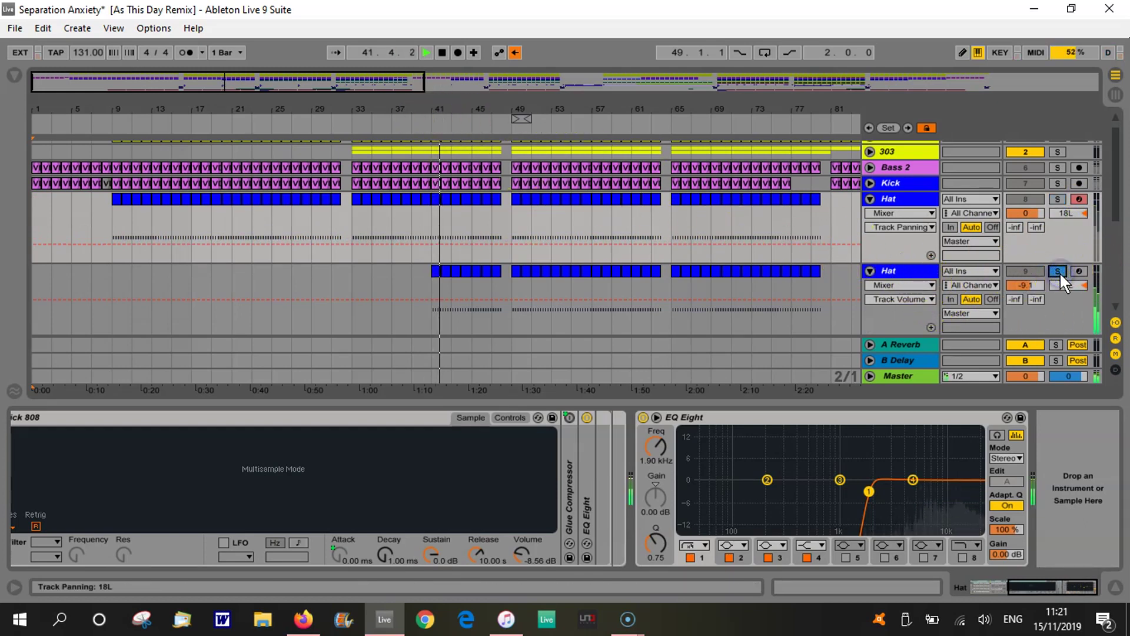
pyautogui.click(914, 272)
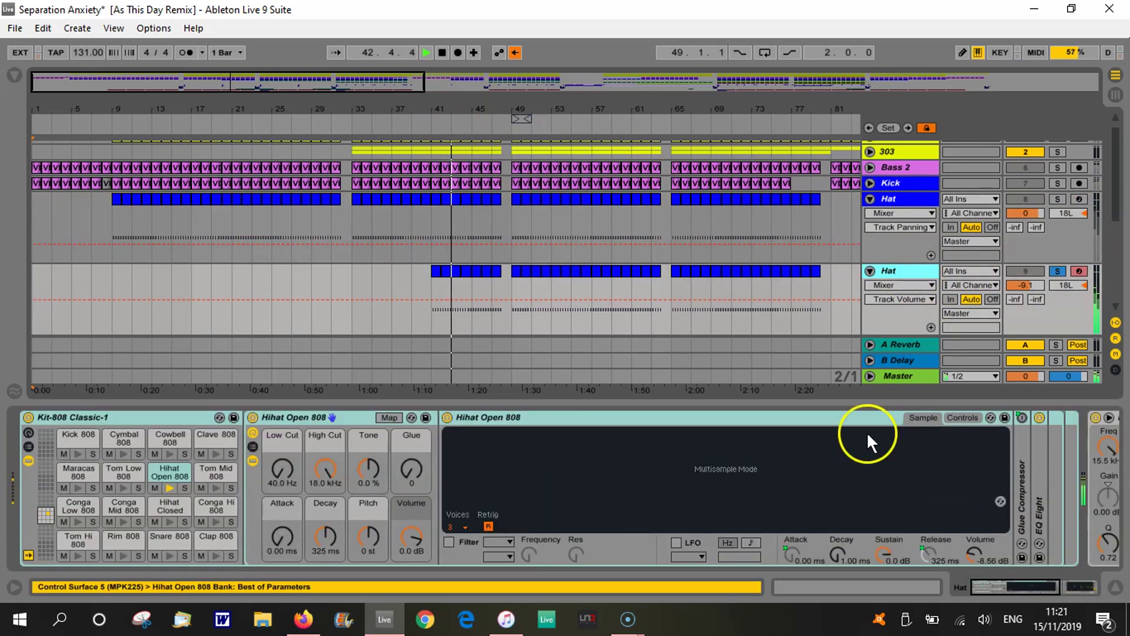
pyautogui.click(1039, 586)
pyautogui.moveTo(1037, 586); pyautogui.dragTo(1095, 588)
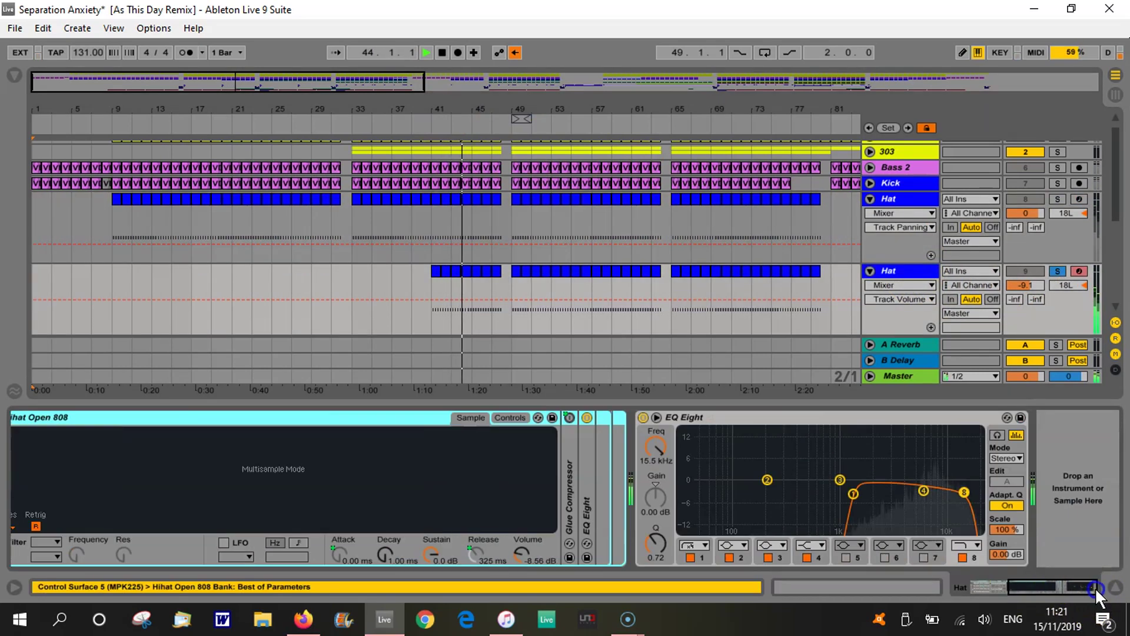
pyautogui.click(440, 53)
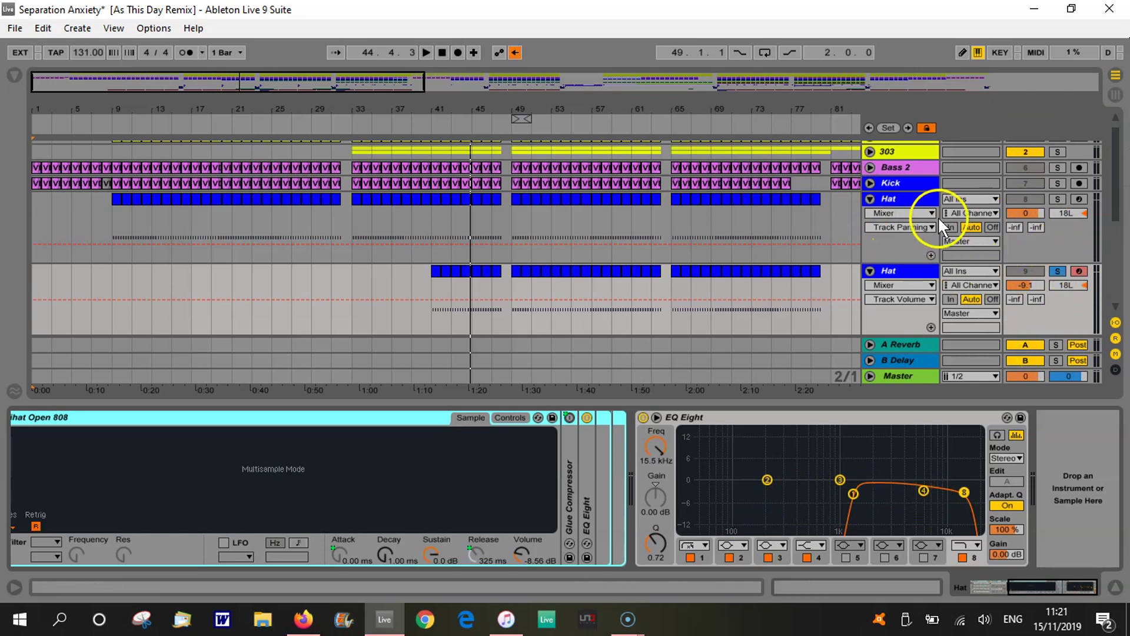
# Step: Compare the EQ Eight curves of the upper and lower Hat tracks, and fold both tracks
pyautogui.click(922, 202)
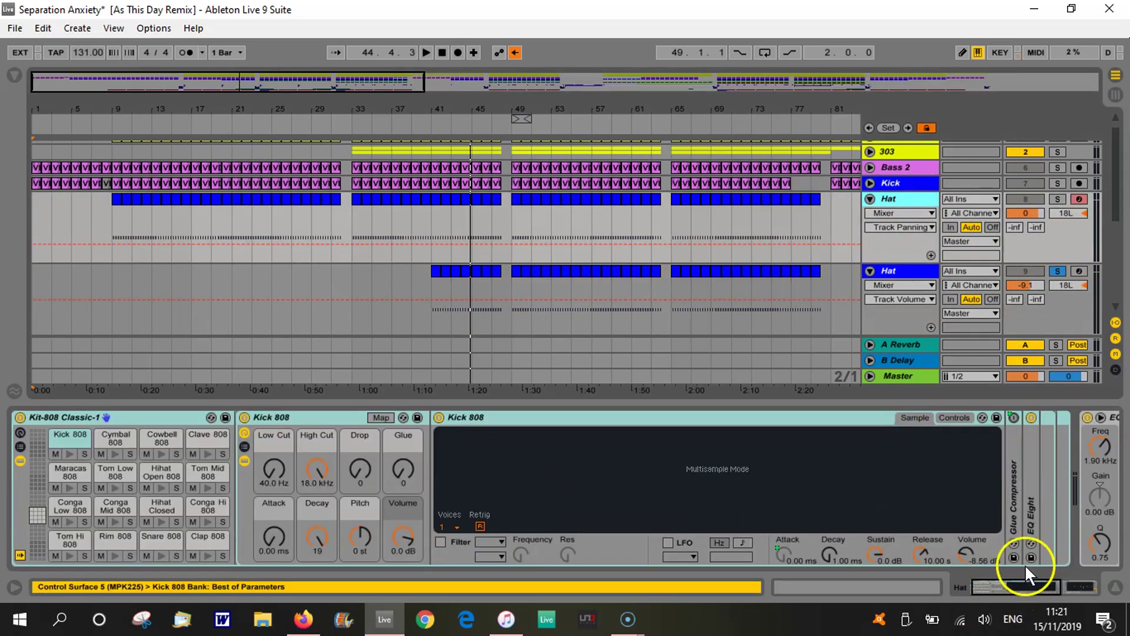
pyautogui.moveTo(1031, 582); pyautogui.dragTo(1086, 581)
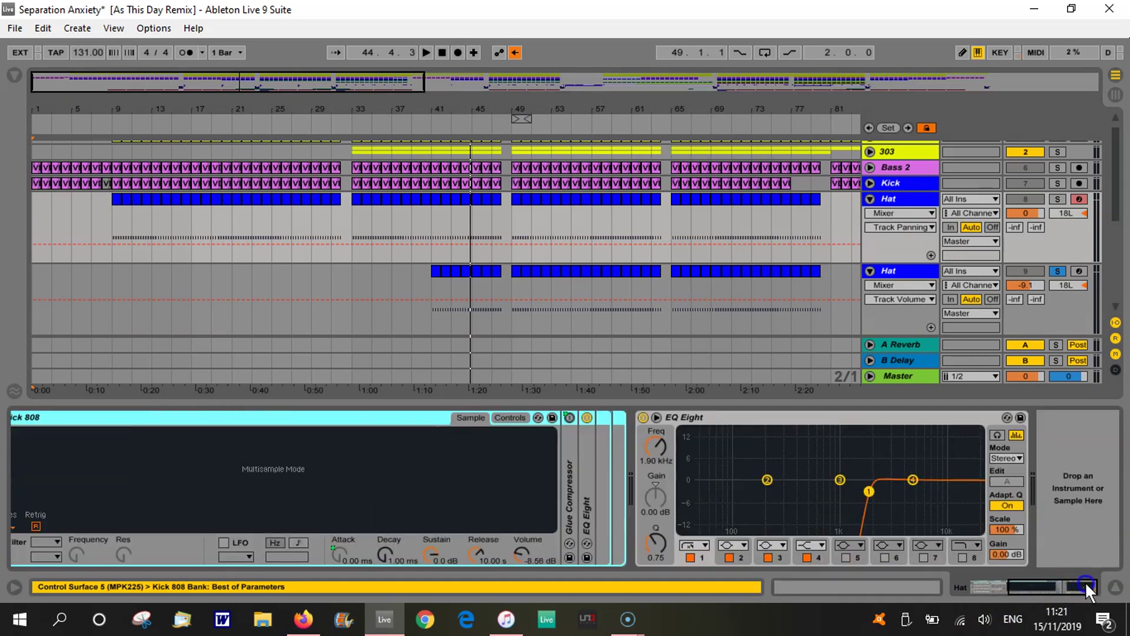
pyautogui.click(904, 271)
pyautogui.moveTo(1022, 588); pyautogui.dragTo(1028, 564)
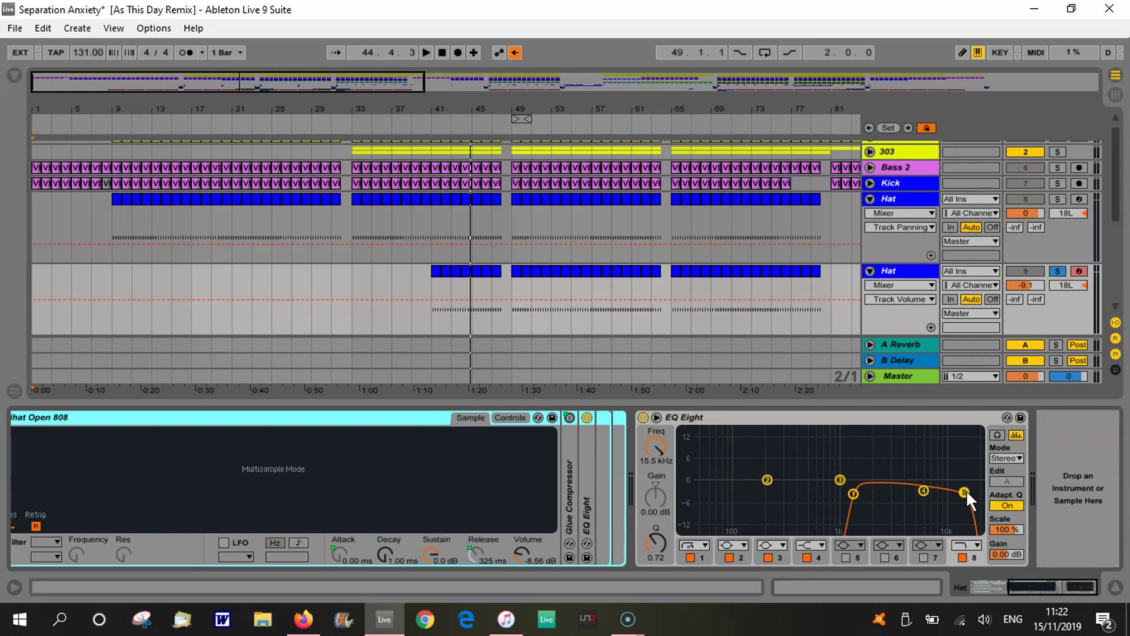
pyautogui.click(870, 199)
pyautogui.click(870, 215)
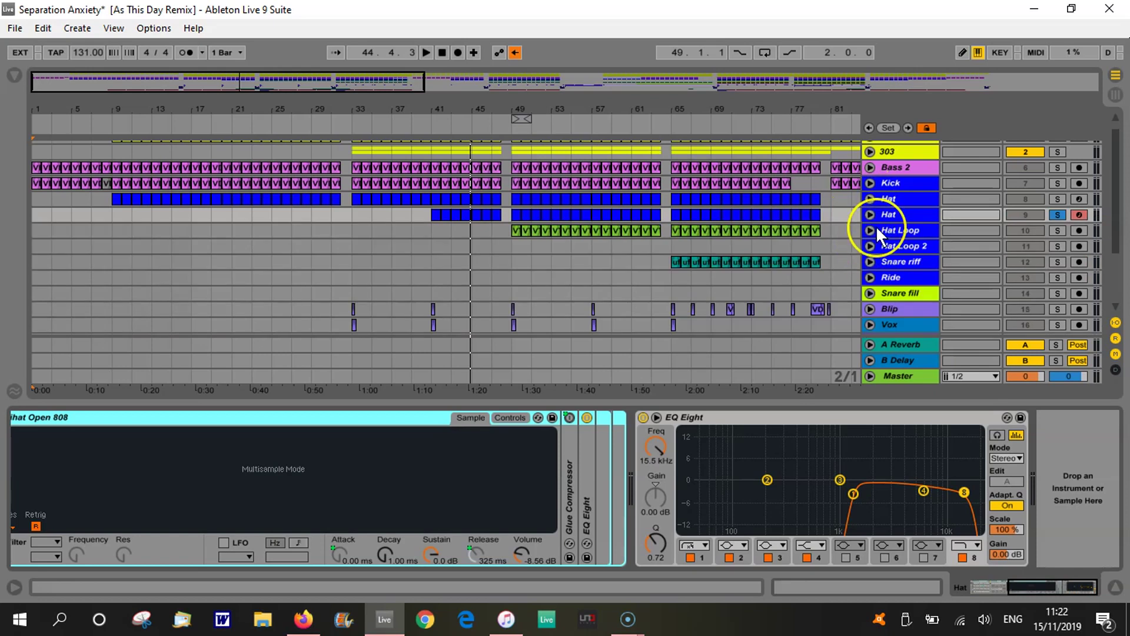
# Step: Solo and unfold the Hat Loop track, audition it from about bar 50 with its EQ Eight in view, and stop playback
pyautogui.click(1057, 231)
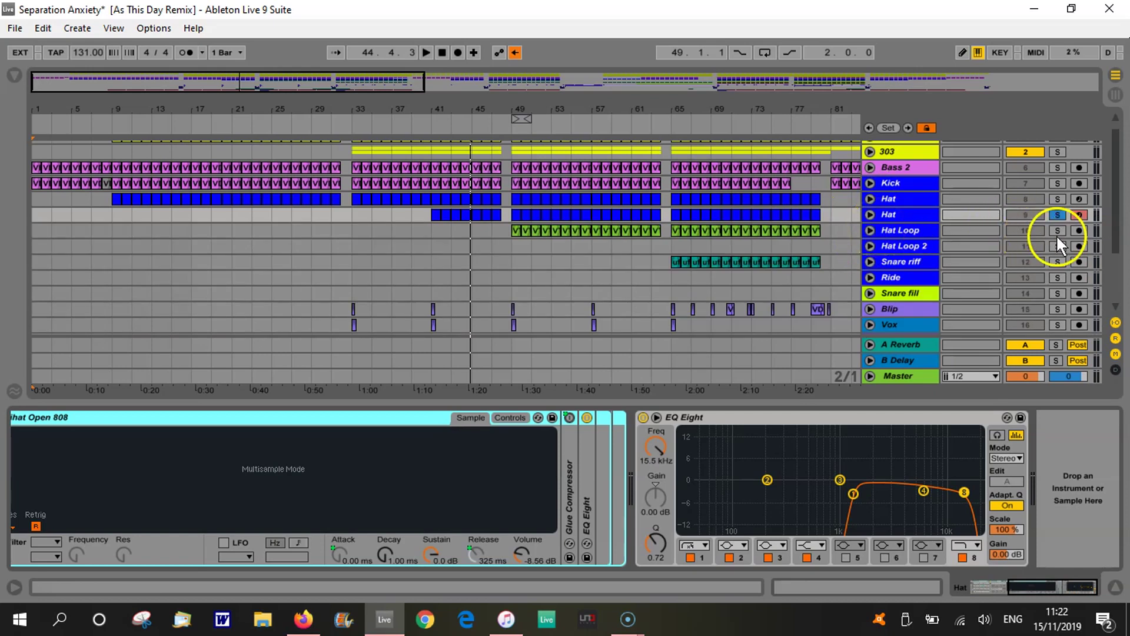
pyautogui.click(870, 230)
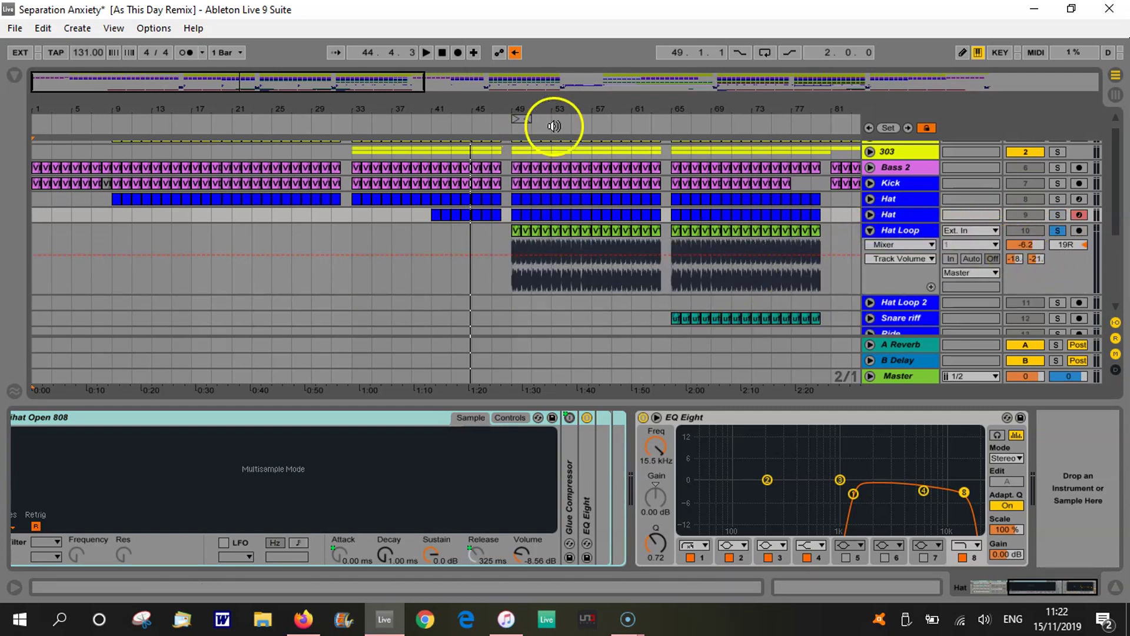
pyautogui.moveTo(570, 111); pyautogui.dragTo(562, 118)
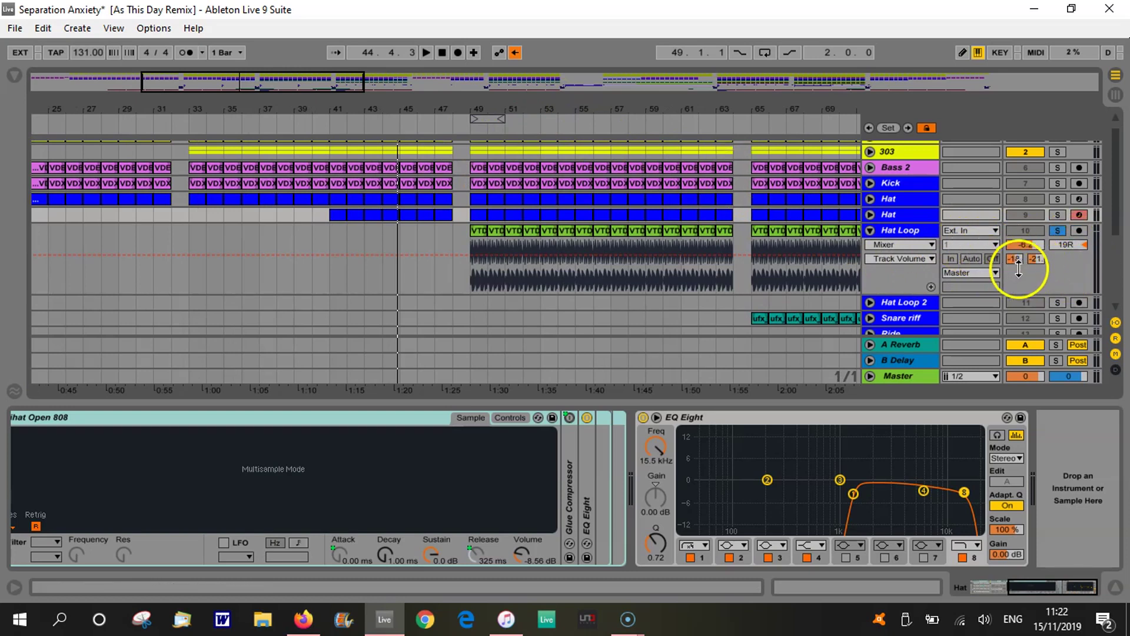
pyautogui.click(491, 129)
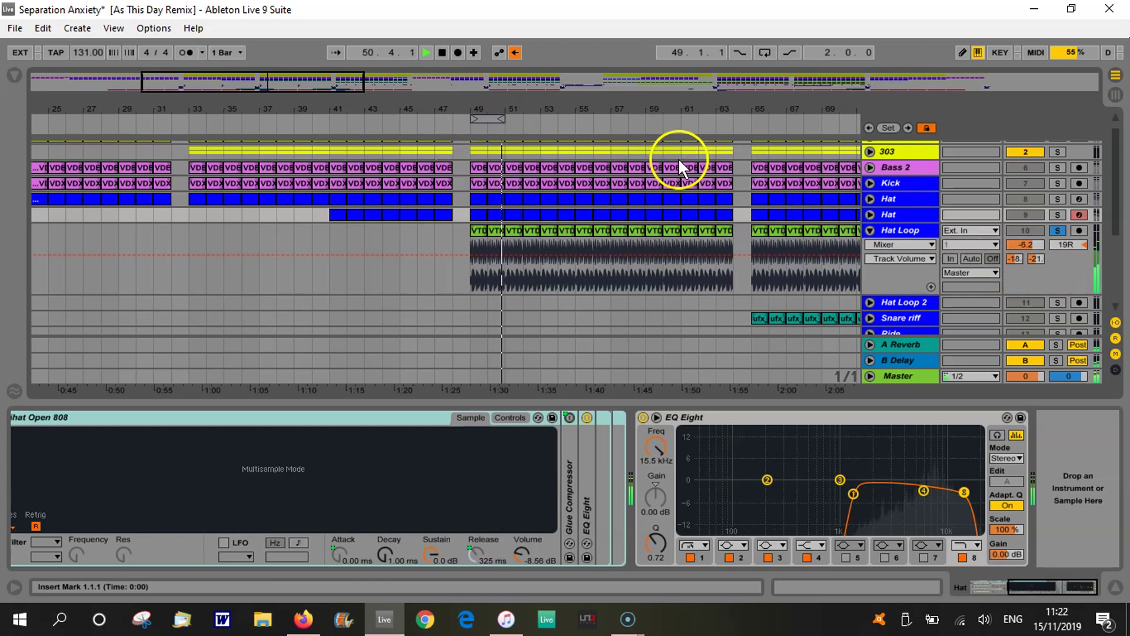
pyautogui.click(893, 229)
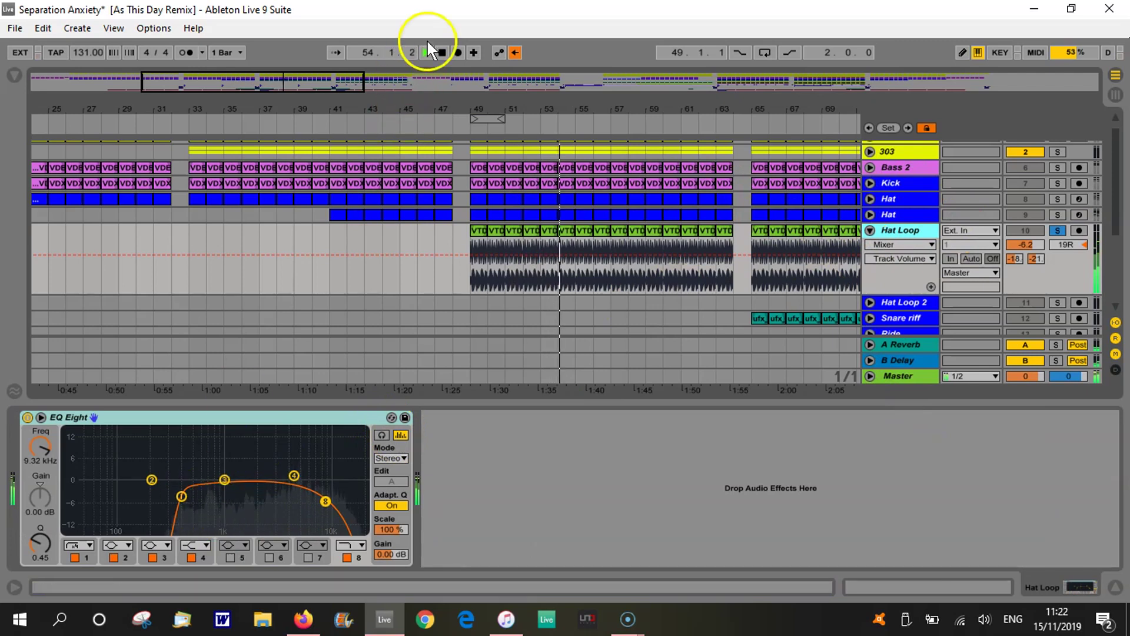
pyautogui.click(442, 52)
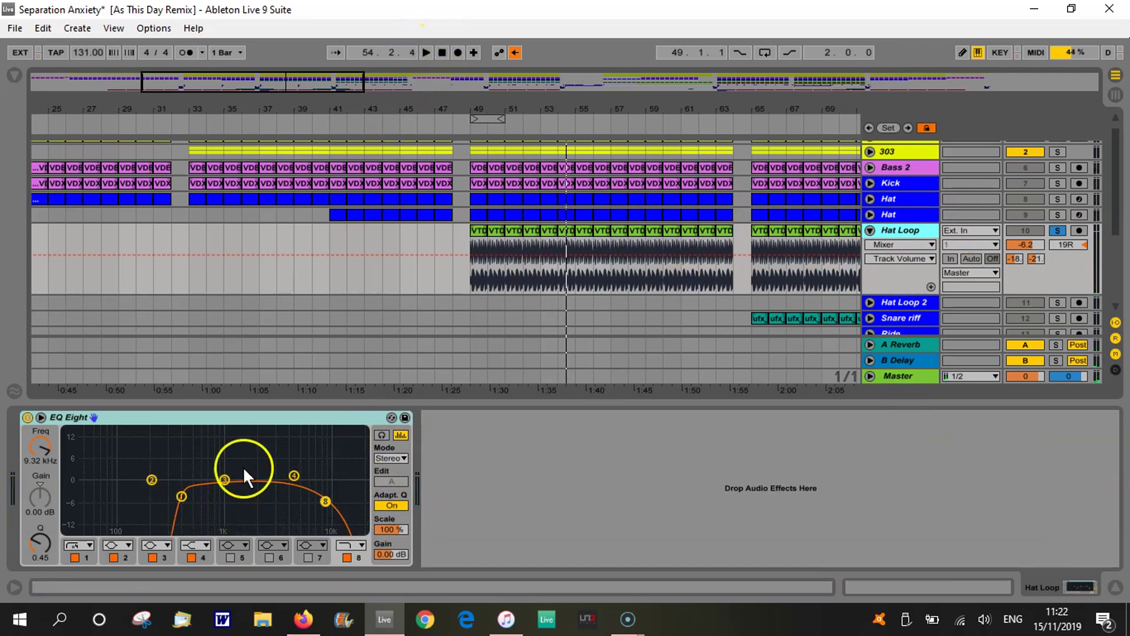
# Step: While playing from about bar 55, set the Hat Loop's EQ Eight band 1 low cut to 762 Hz with Q 0.75; stop and fold the track
pyautogui.click(583, 117)
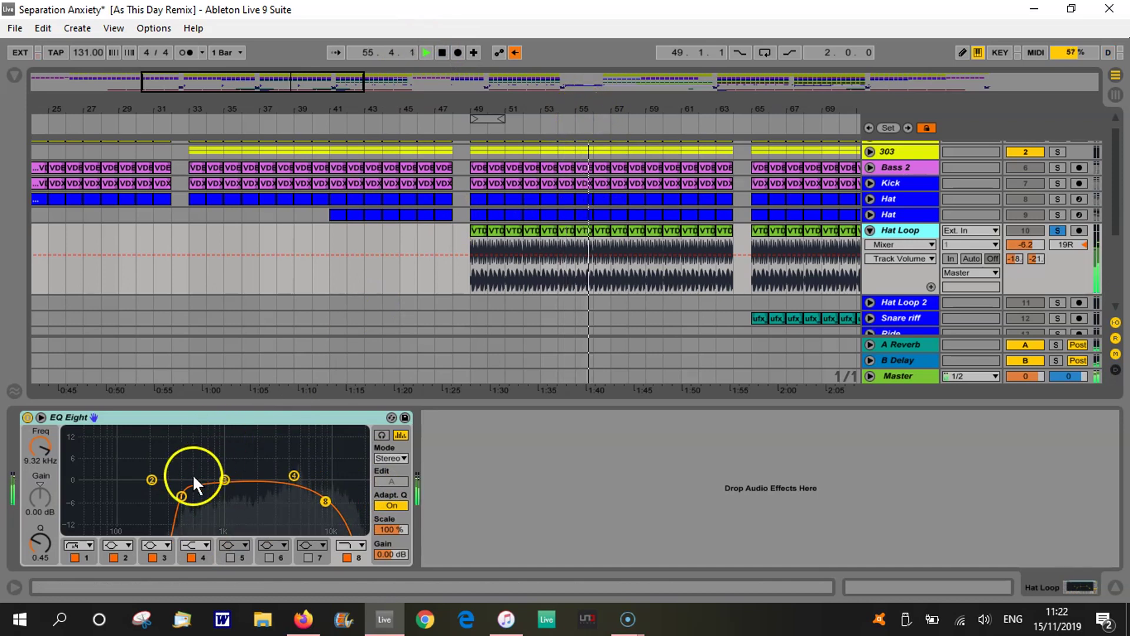
pyautogui.moveTo(184, 497); pyautogui.dragTo(66, 507)
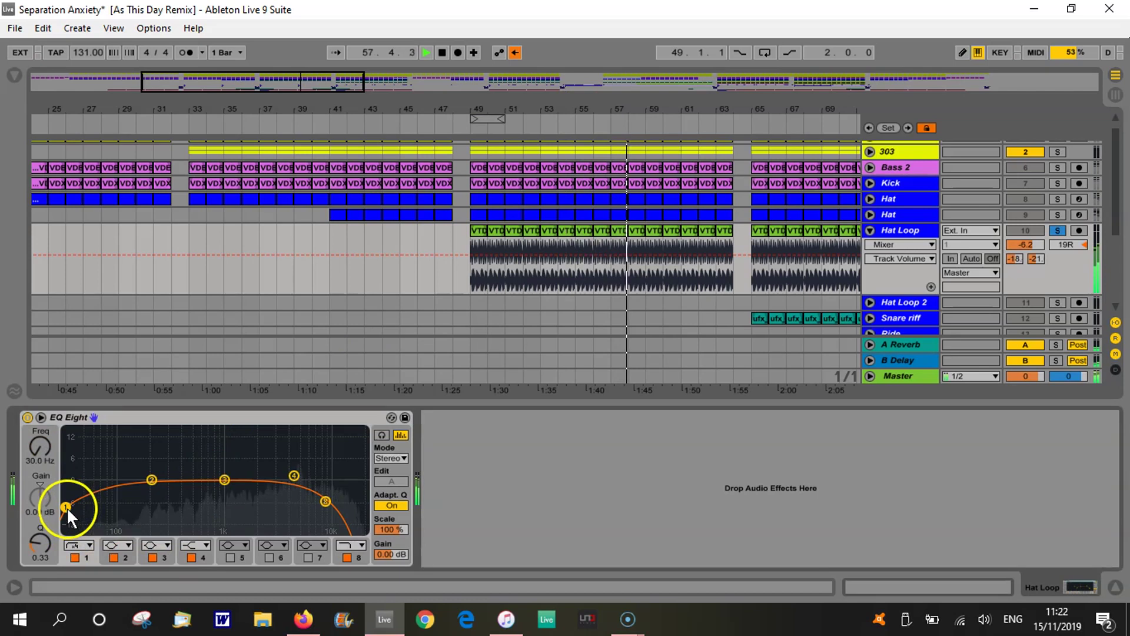
pyautogui.moveTo(66, 507); pyautogui.dragTo(212, 491)
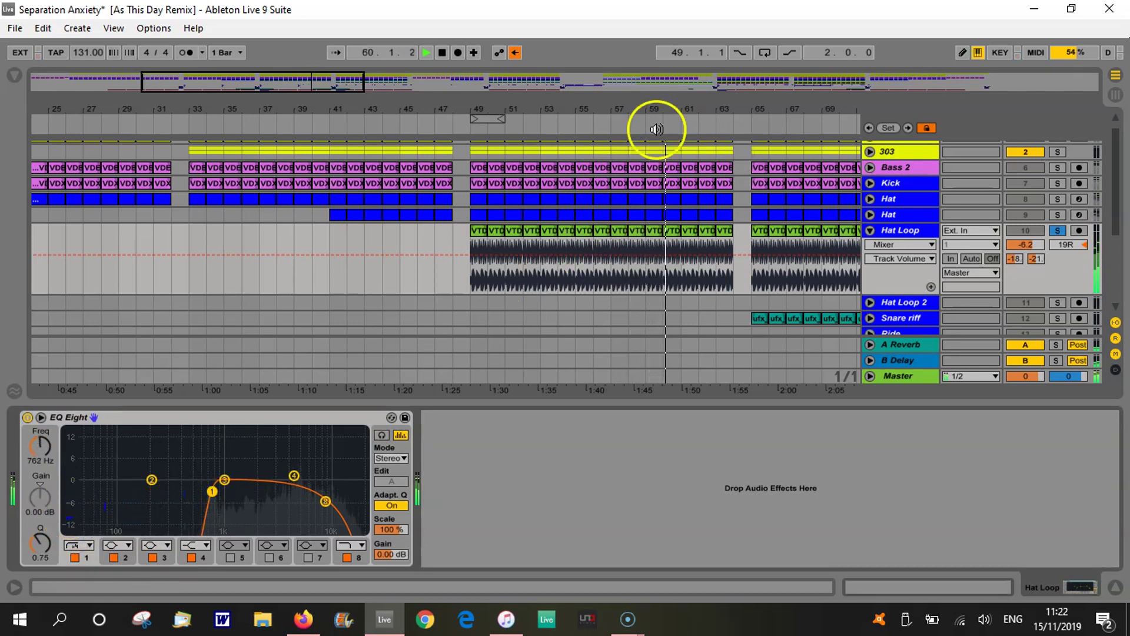
pyautogui.click(443, 51)
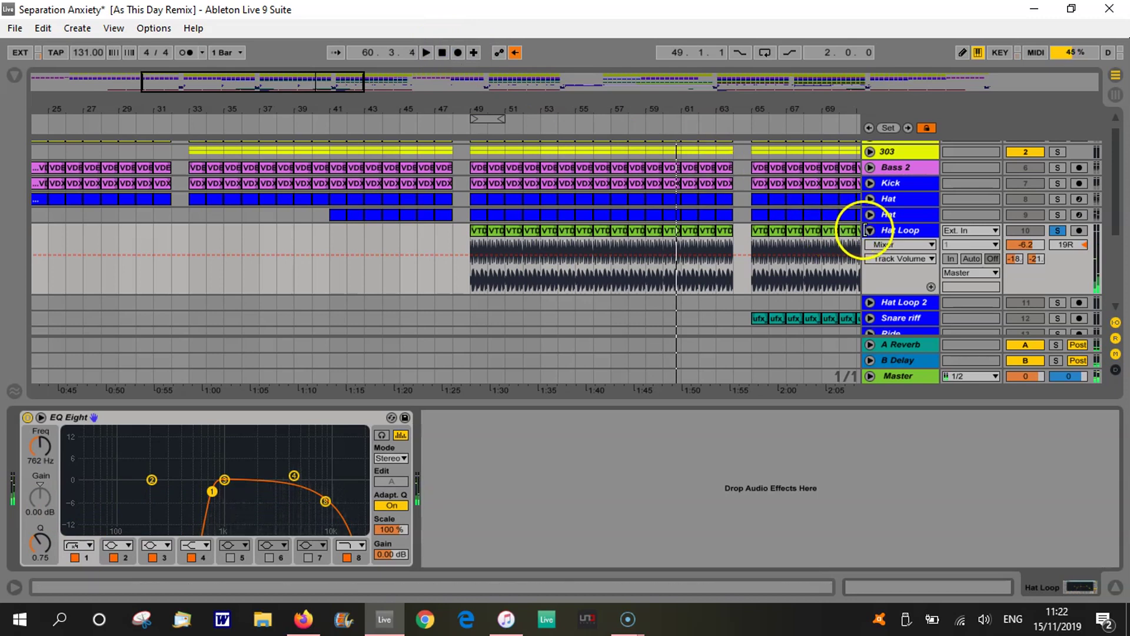
pyautogui.click(870, 230)
# Step: Unfold and solo the Hat Loop 2 track, and start playback from about bar 145 to audition it
pyautogui.moveTo(799, 116); pyautogui.dragTo(449, 118)
pyautogui.click(872, 248)
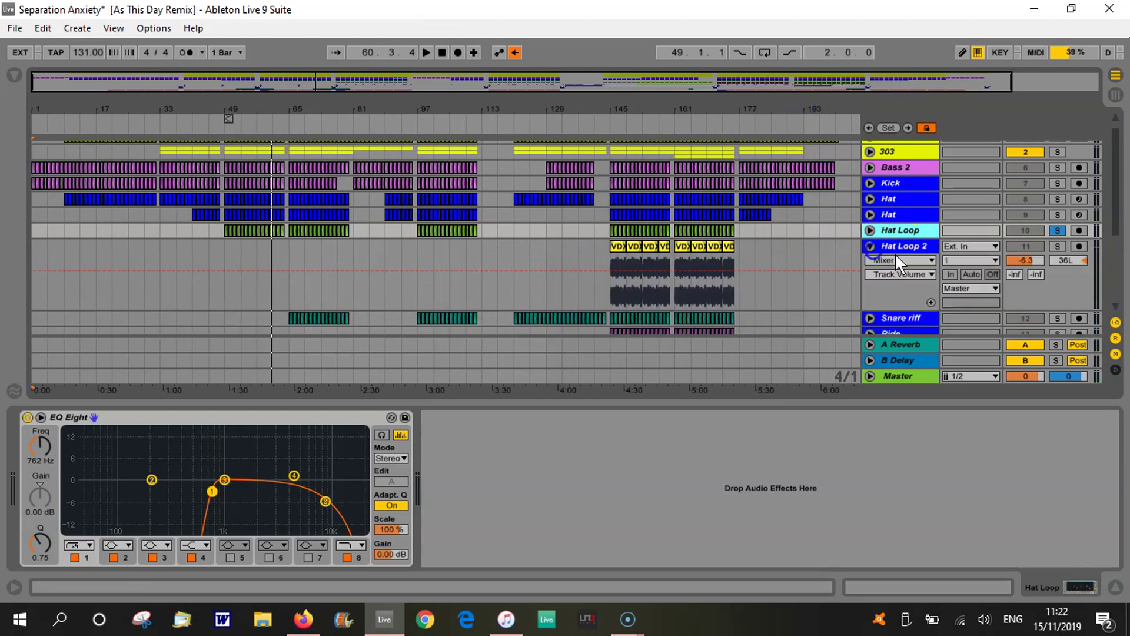
pyautogui.click(1057, 246)
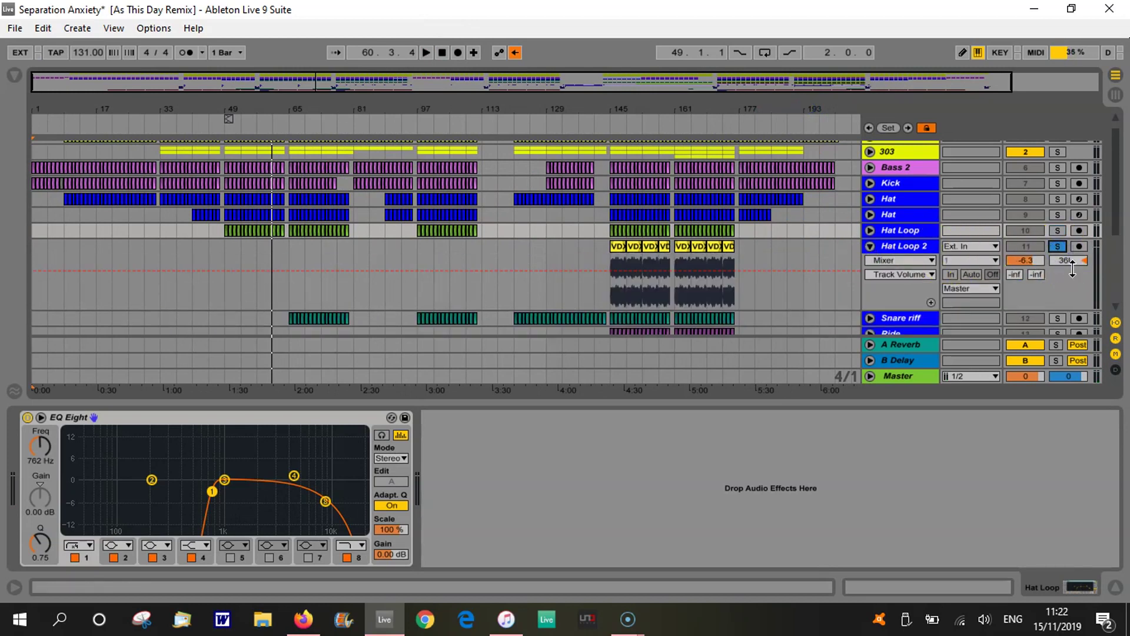
pyautogui.moveTo(653, 106); pyautogui.dragTo(646, 111)
pyautogui.click(553, 122)
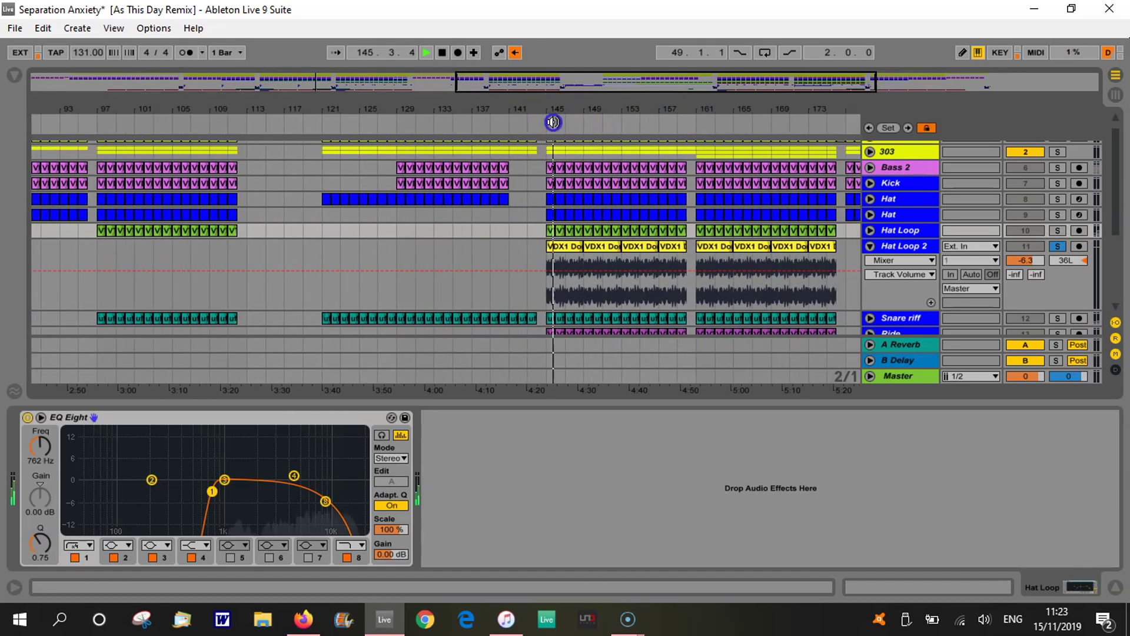
# Step: Enable band 8 of Hat Loop 2's EQ Eight as a high cut at 8.51 kHz with Q 0.85; stop playback and fold the track
pyautogui.click(911, 247)
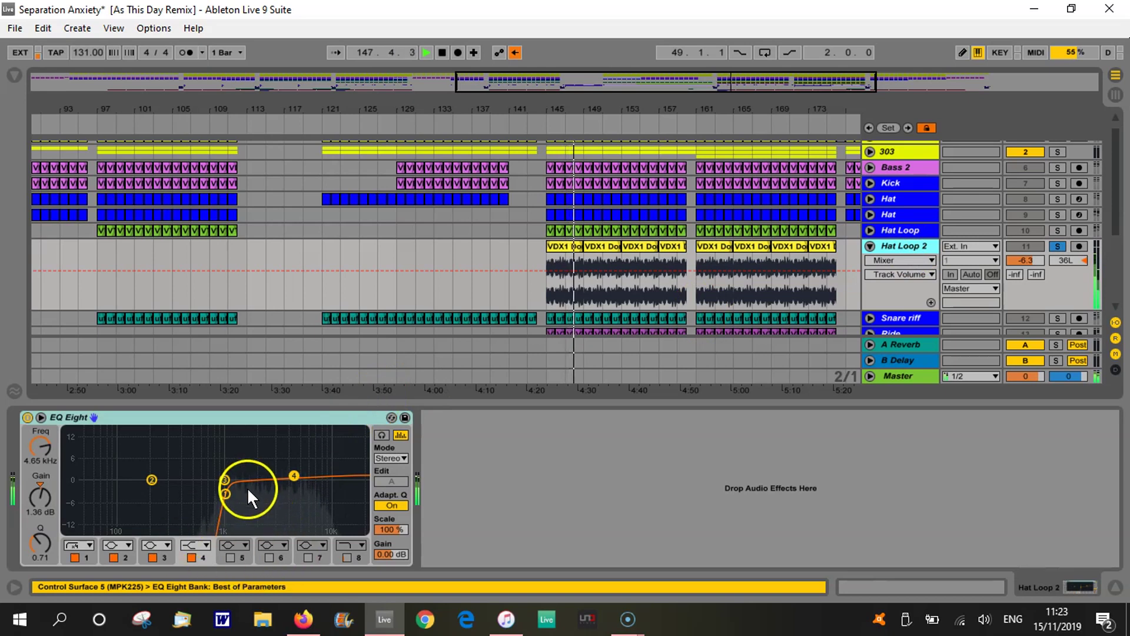
pyautogui.click(348, 557)
pyautogui.moveTo(355, 492); pyautogui.dragTo(321, 489)
pyautogui.click(442, 52)
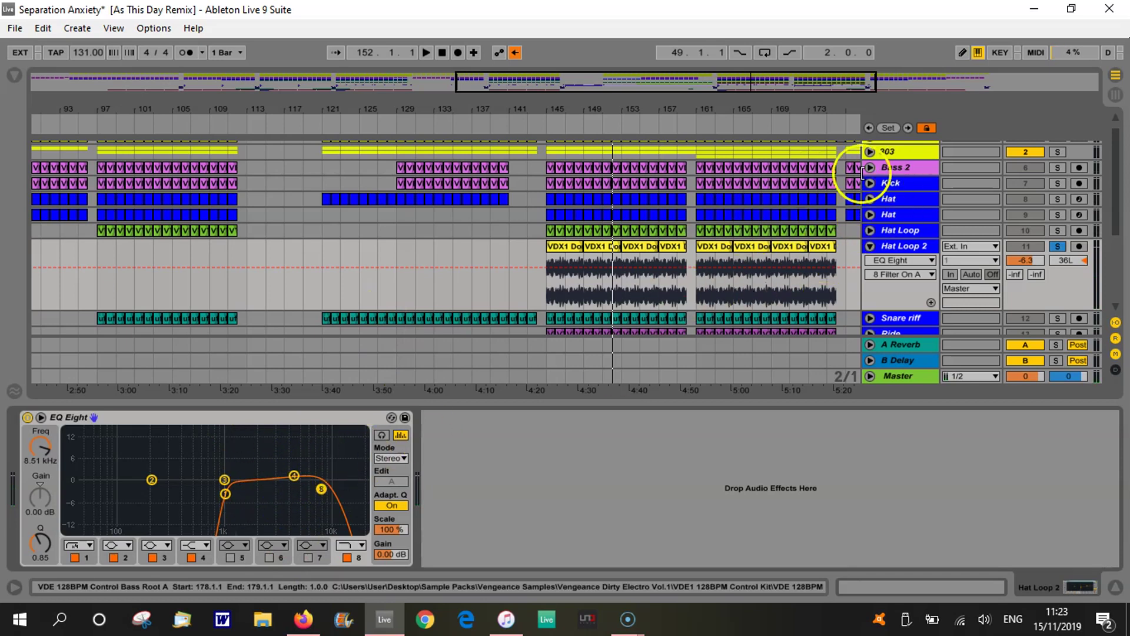
pyautogui.click(870, 245)
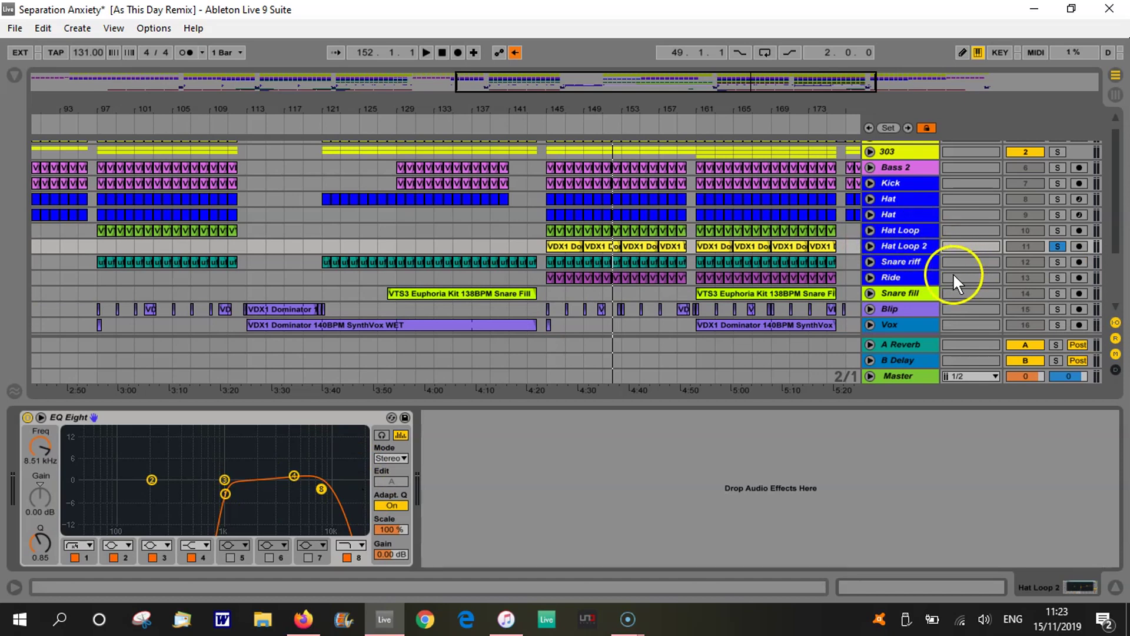
# Step: Unfold and solo the Snare riff track, audition it from about bar 152, and stop playback
pyautogui.click(869, 262)
pyautogui.click(1057, 261)
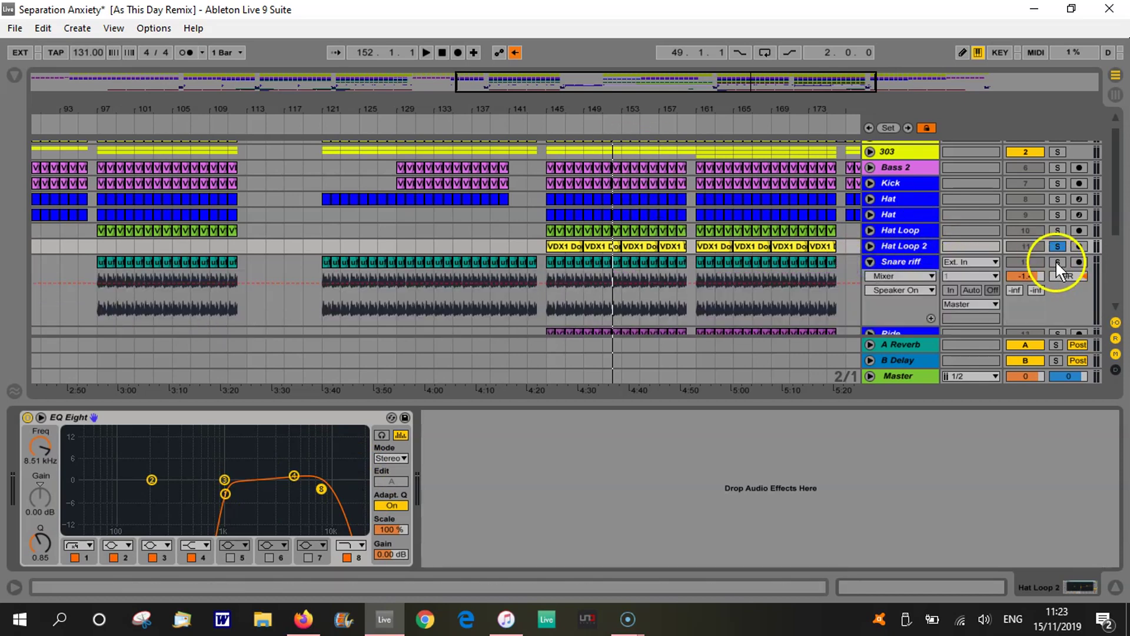
pyautogui.click(613, 122)
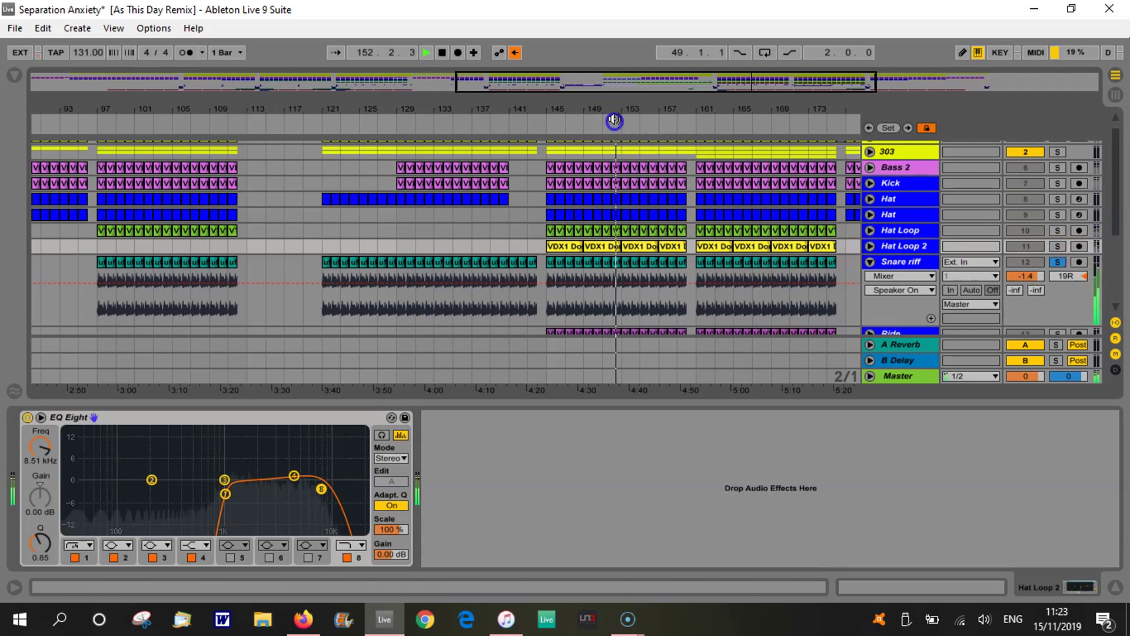
pyautogui.moveTo(624, 106); pyautogui.dragTo(625, 106)
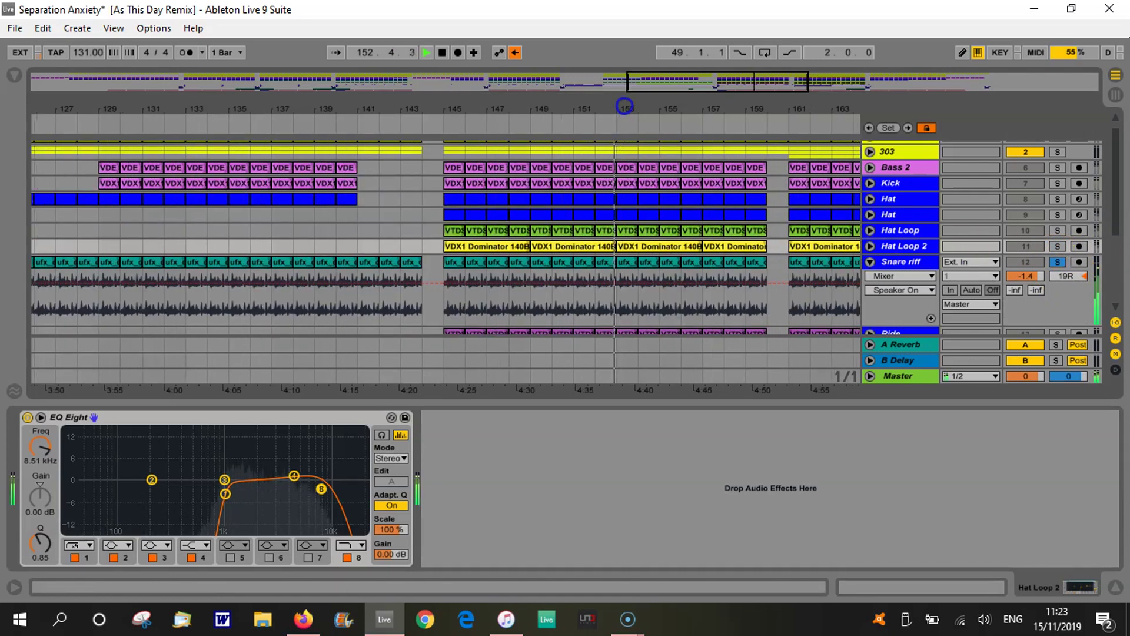
pyautogui.click(441, 53)
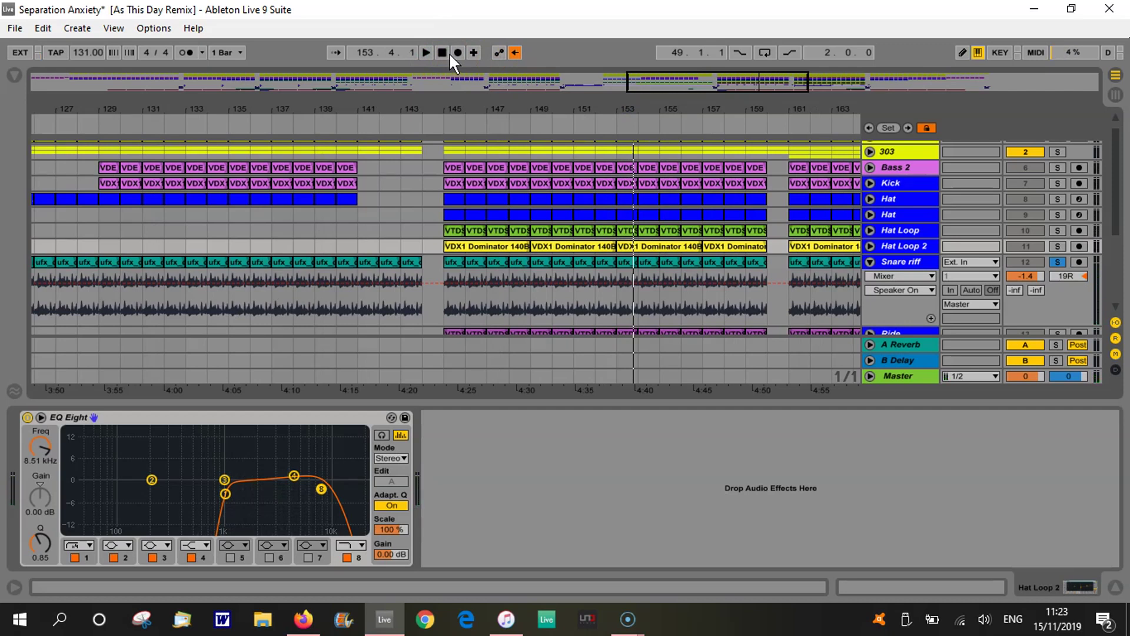
# Step: Select the Snare riff track to inspect its panning and EQ Eight curve, and fold the track
pyautogui.click(1070, 278)
pyautogui.click(904, 261)
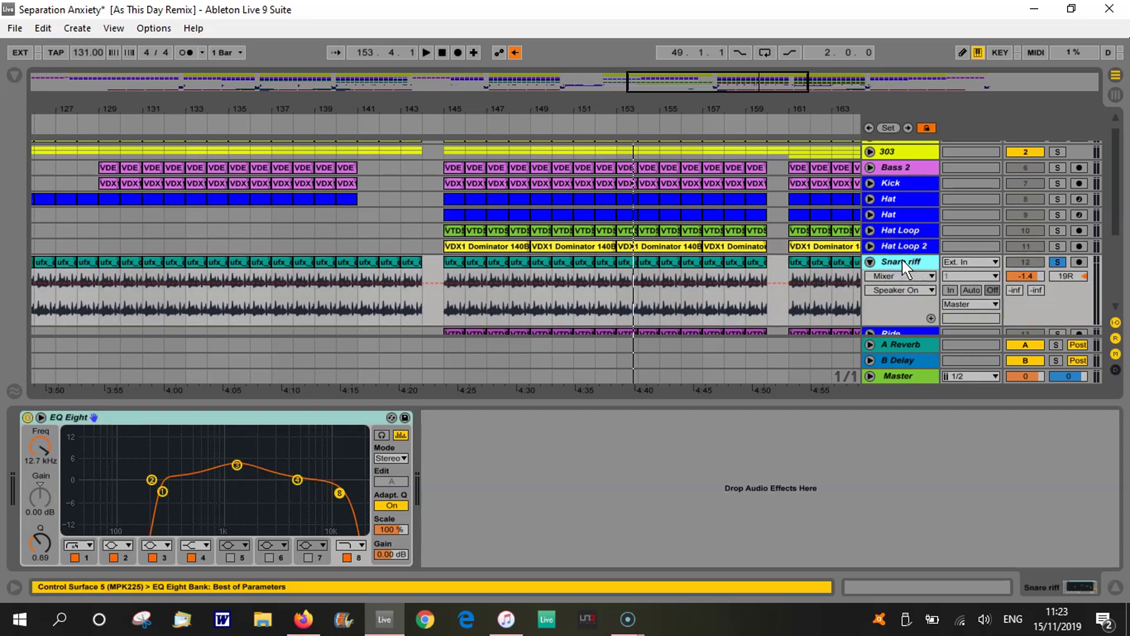
pyautogui.click(13, 556)
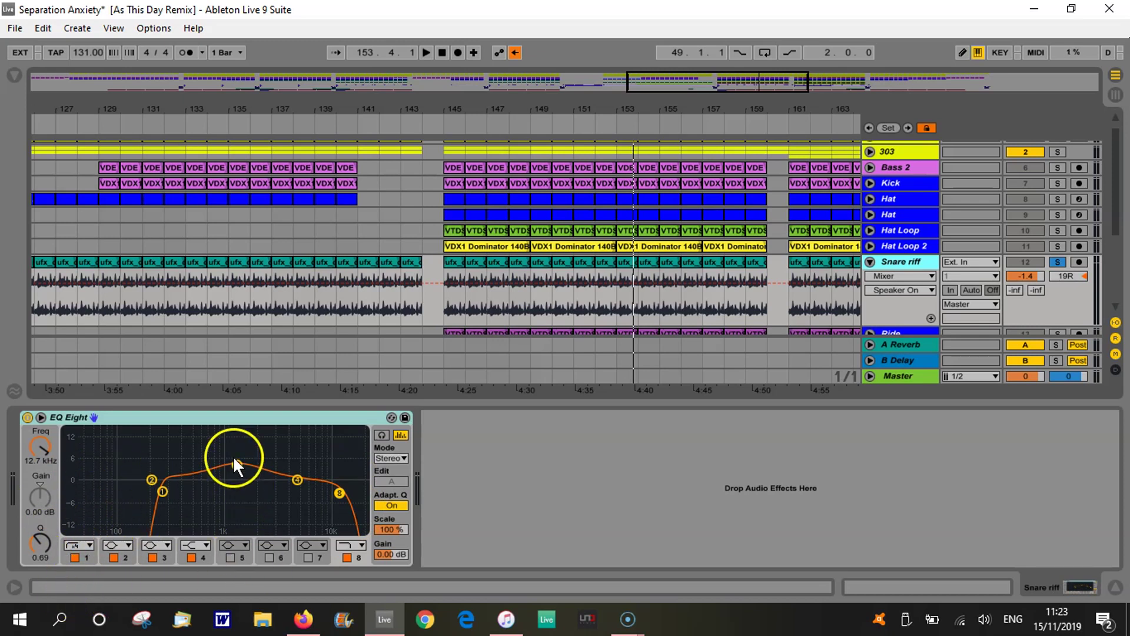
pyautogui.click(869, 262)
pyautogui.click(859, 259)
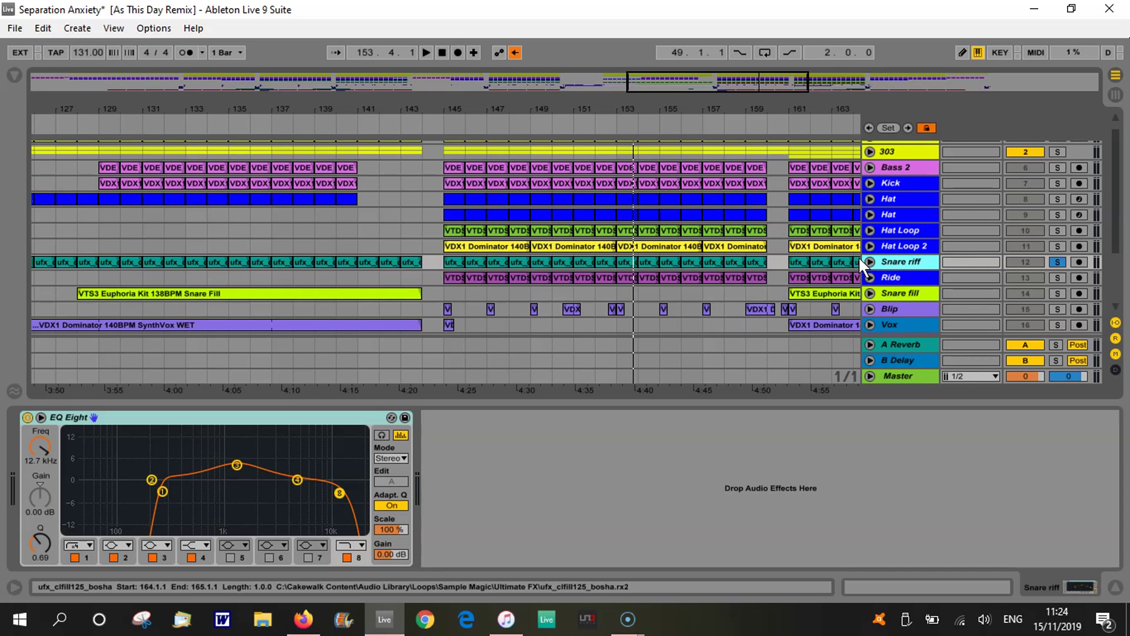
# Step: Unfold and solo the Ride track, audition it from about bar 152, stop, check its device chain and fold the track
pyautogui.click(876, 274)
pyautogui.click(871, 277)
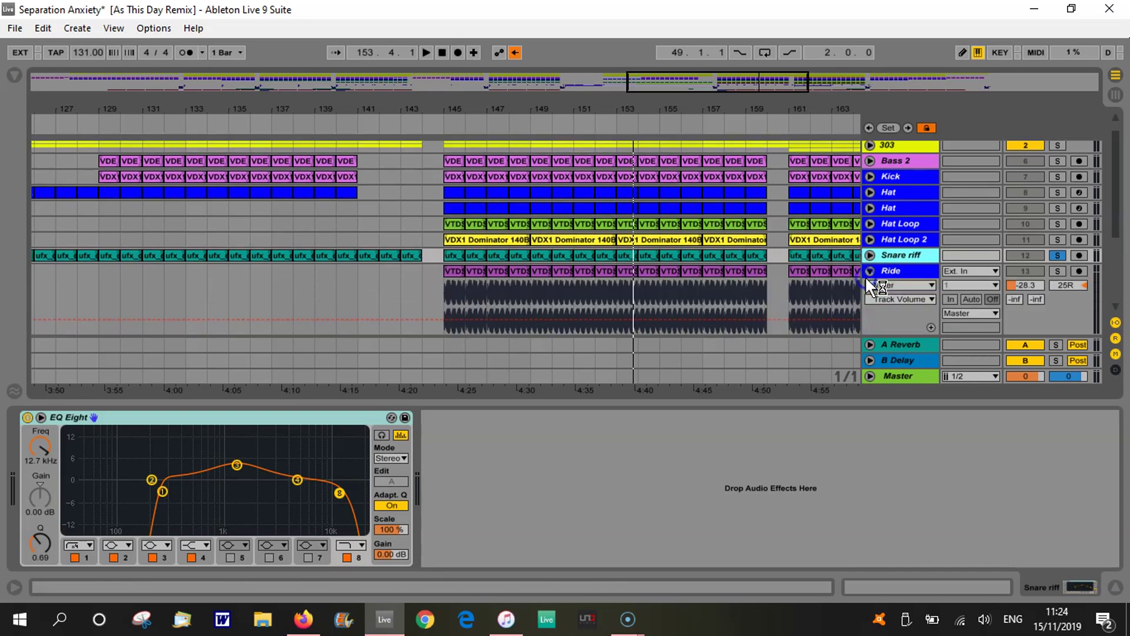
pyautogui.click(1058, 271)
pyautogui.click(598, 135)
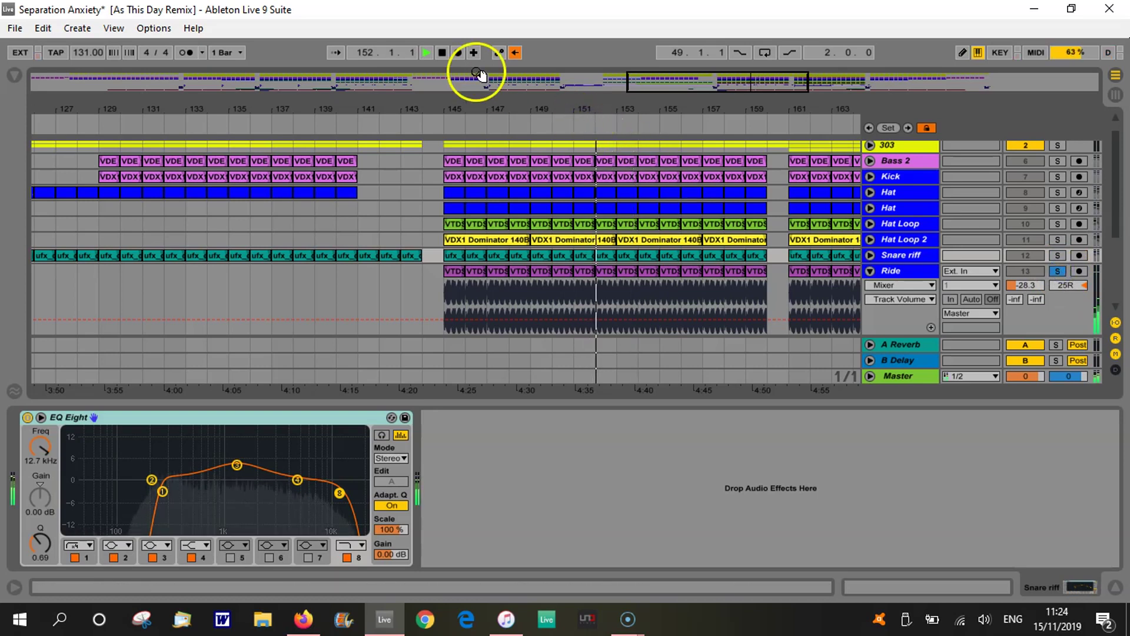
pyautogui.click(442, 53)
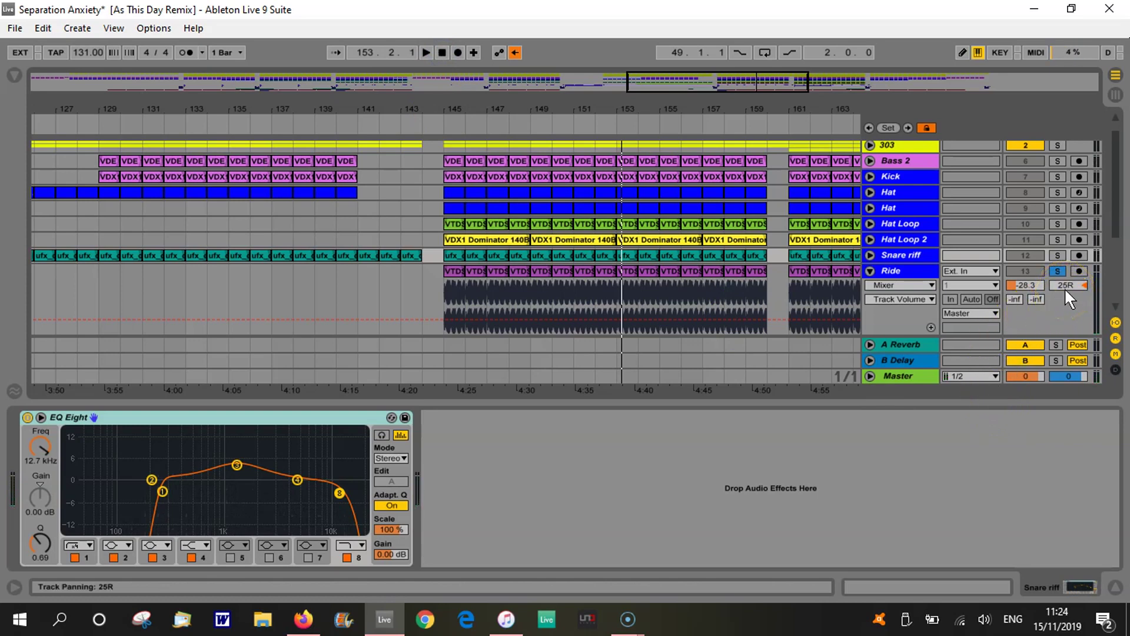
pyautogui.click(890, 271)
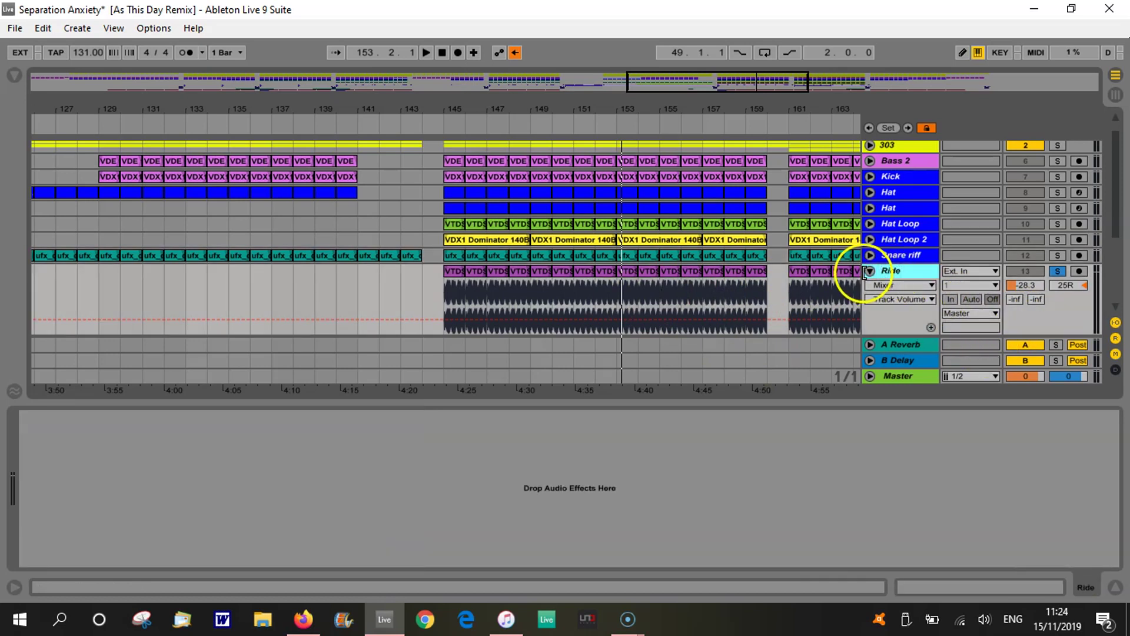
pyautogui.click(871, 271)
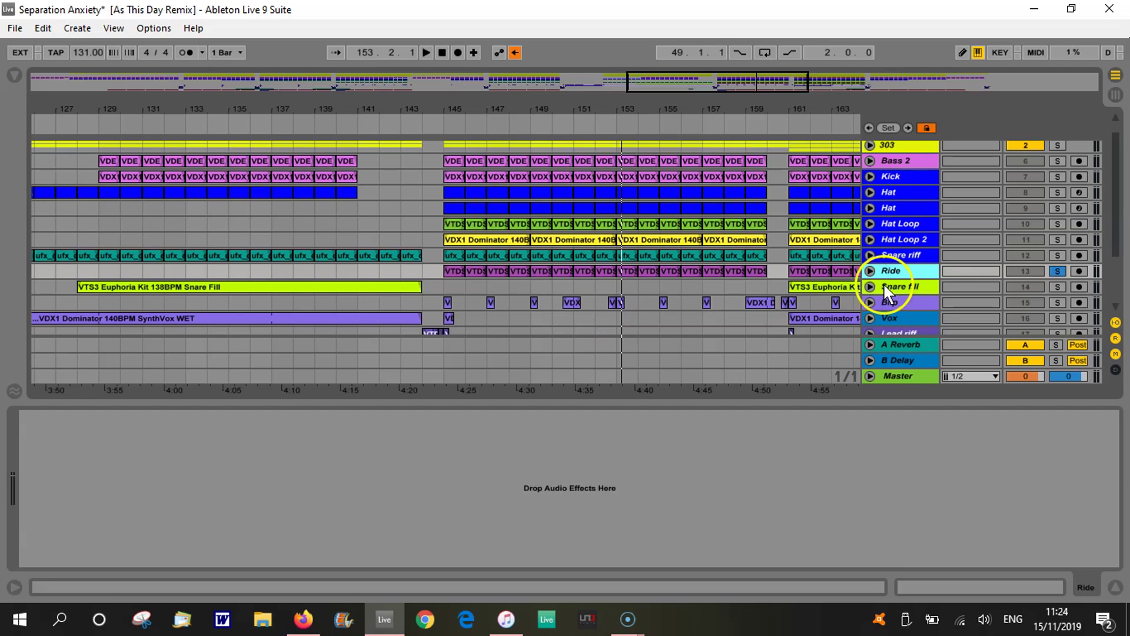
# Step: Unfold the Snare fill track, audition it soloed from about bar 133, stop, inspect its EQ Eight and fold the track
pyautogui.click(870, 287)
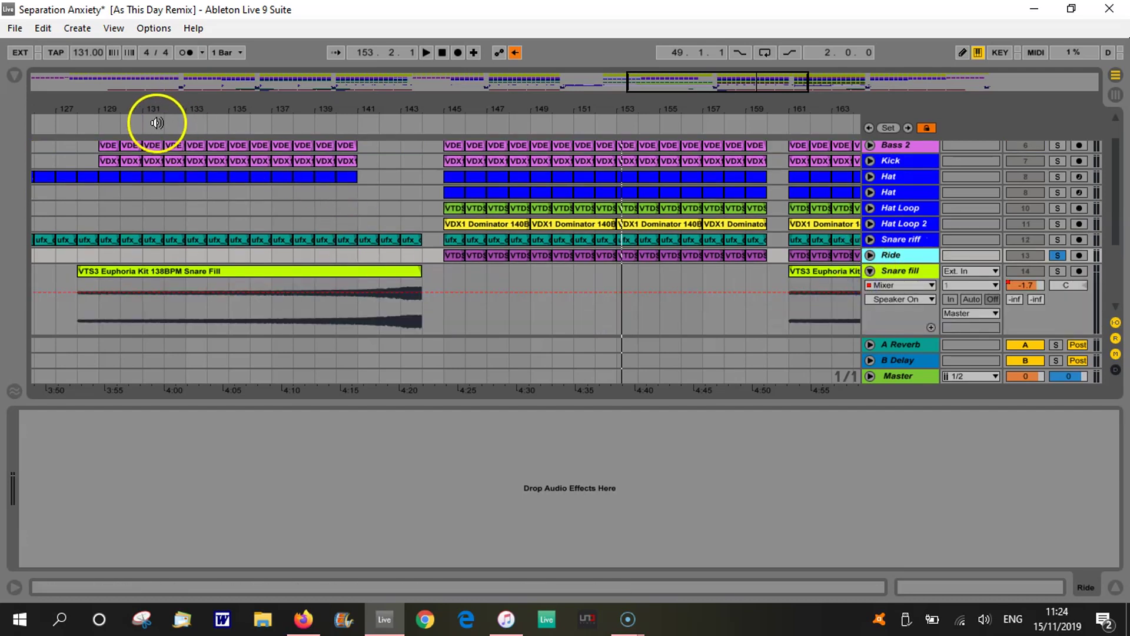
pyautogui.click(184, 122)
pyautogui.click(1064, 271)
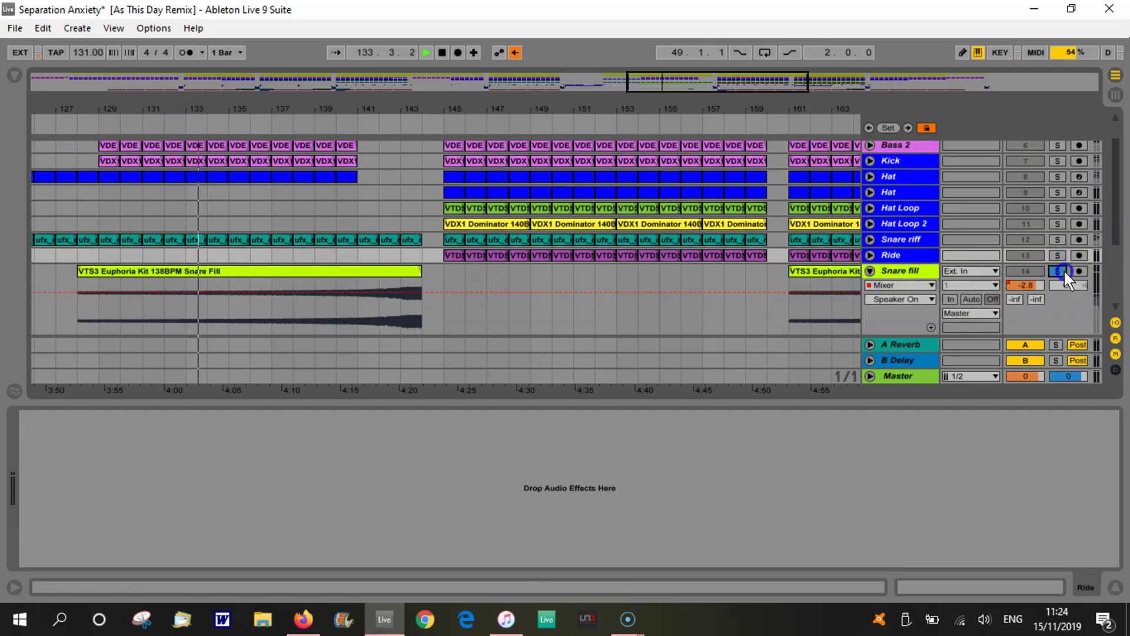
pyautogui.click(442, 53)
pyautogui.click(908, 272)
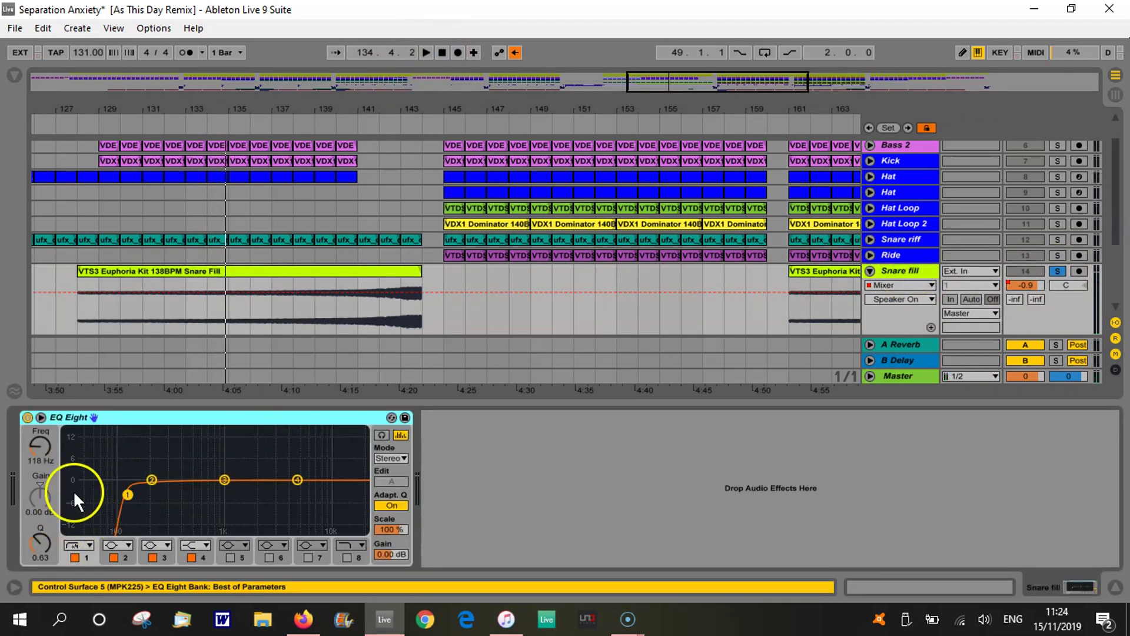
pyautogui.click(869, 271)
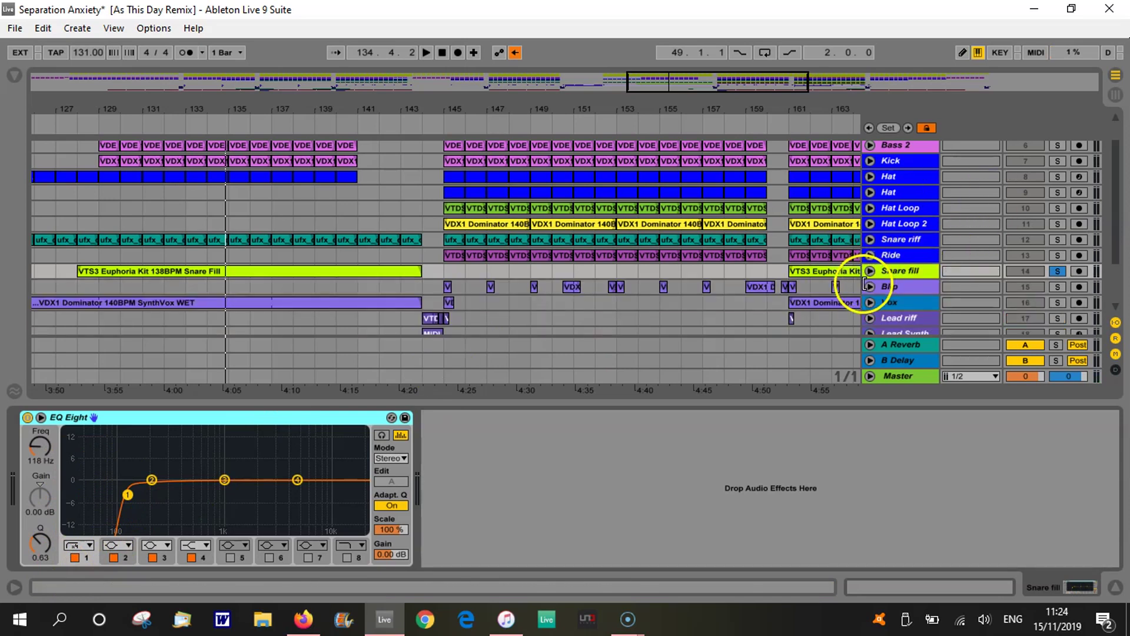
# Step: Unfold and solo the Blip track, audition its clip at bar 145 twice with Auto Filter and EQ Eight in view, and fold the track
pyautogui.click(869, 287)
pyautogui.moveTo(455, 105); pyautogui.dragTo(456, 115)
pyautogui.click(1055, 271)
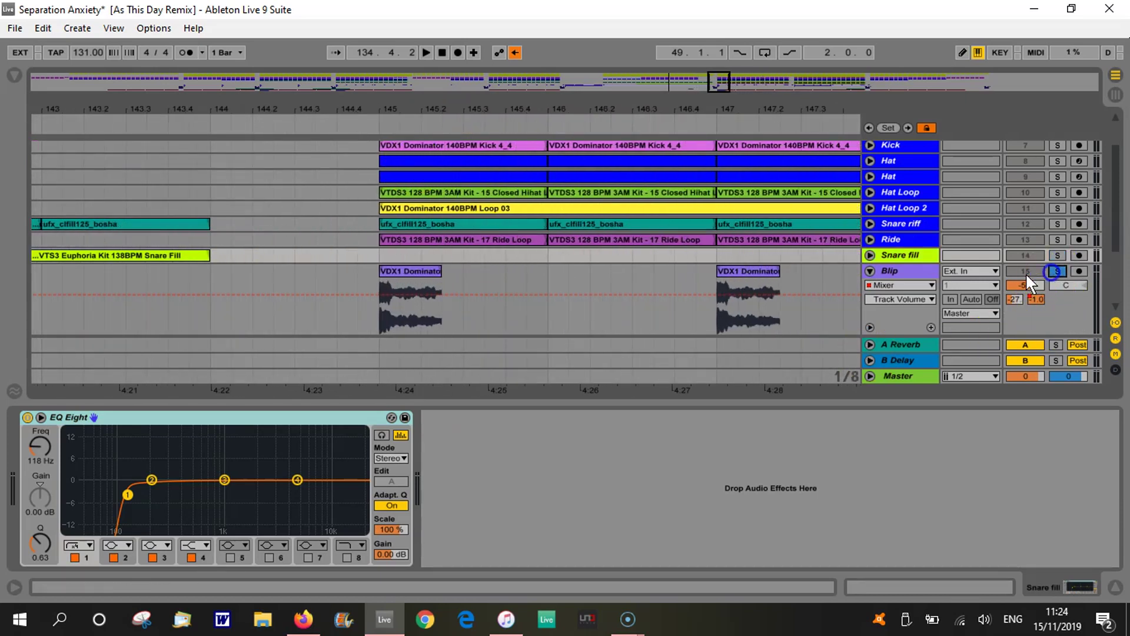
pyautogui.click(901, 269)
pyautogui.click(379, 119)
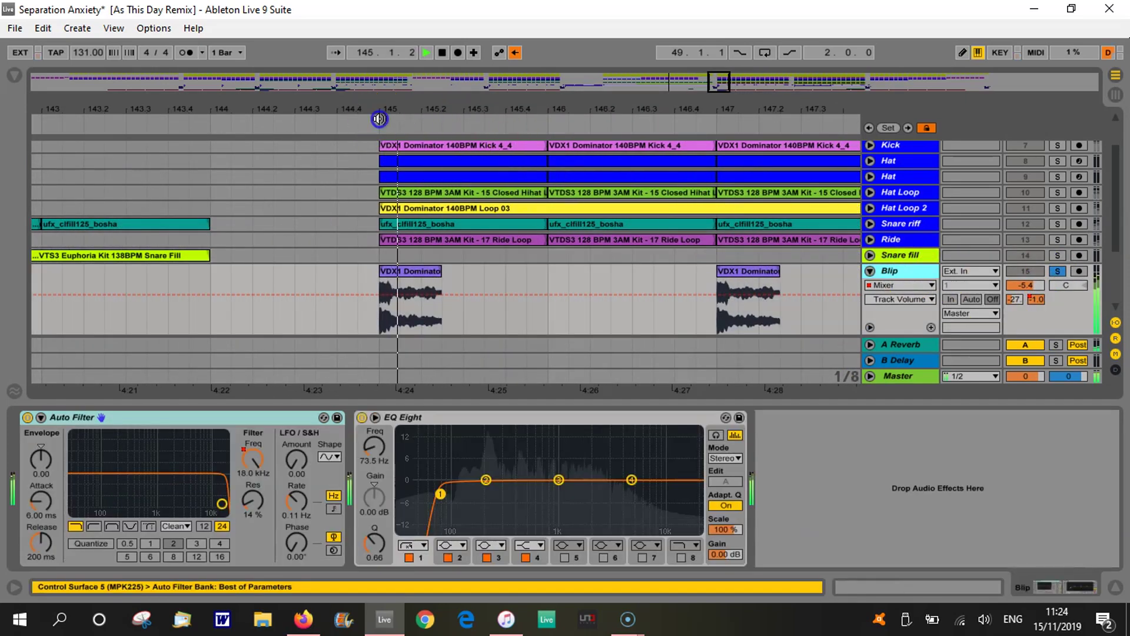
pyautogui.click(442, 52)
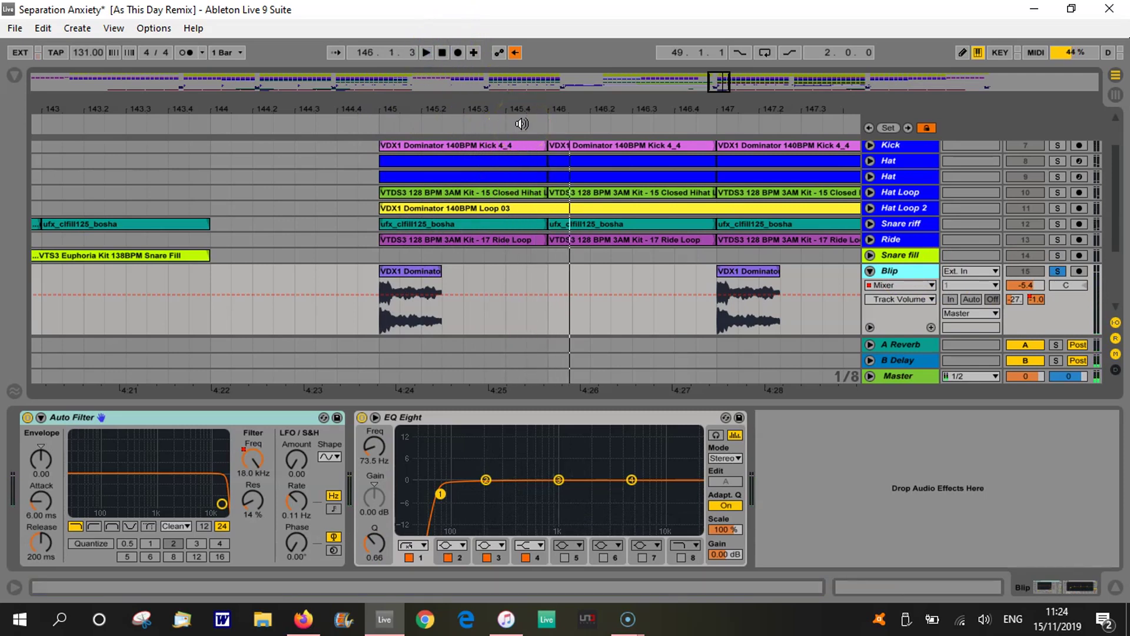
pyautogui.click(377, 125)
pyautogui.click(441, 52)
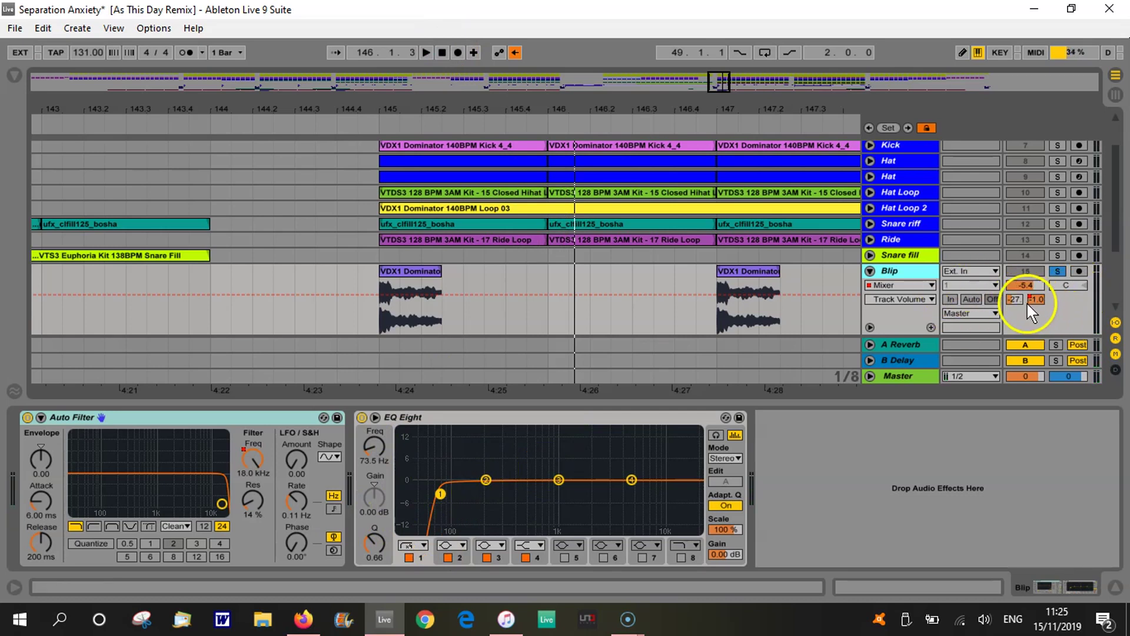
pyautogui.click(870, 271)
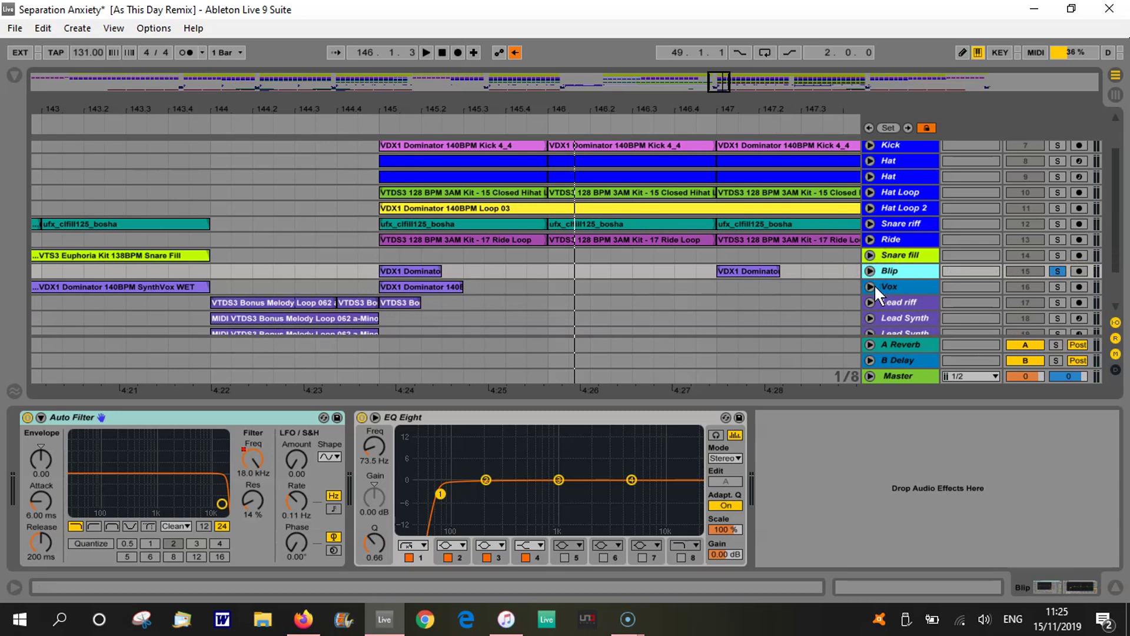
# Step: Unfold and solo the Vox track, audition its short clip at bar 145, stop, and inspect its Auto Pan and EQ Eight
pyautogui.click(871, 287)
pyautogui.click(1058, 271)
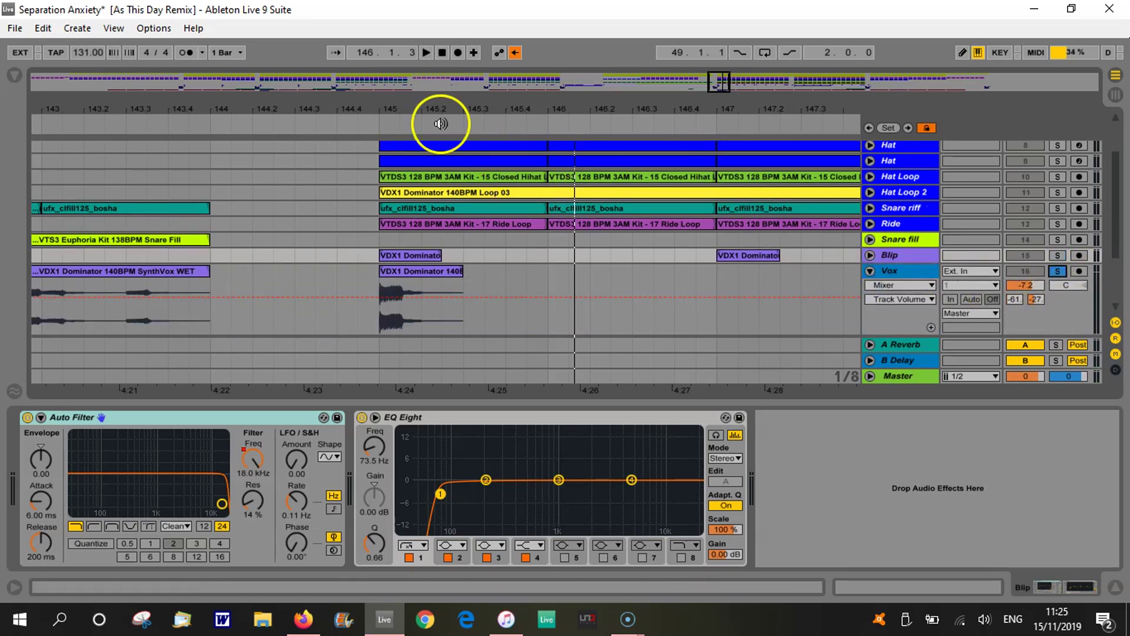
pyautogui.click(370, 123)
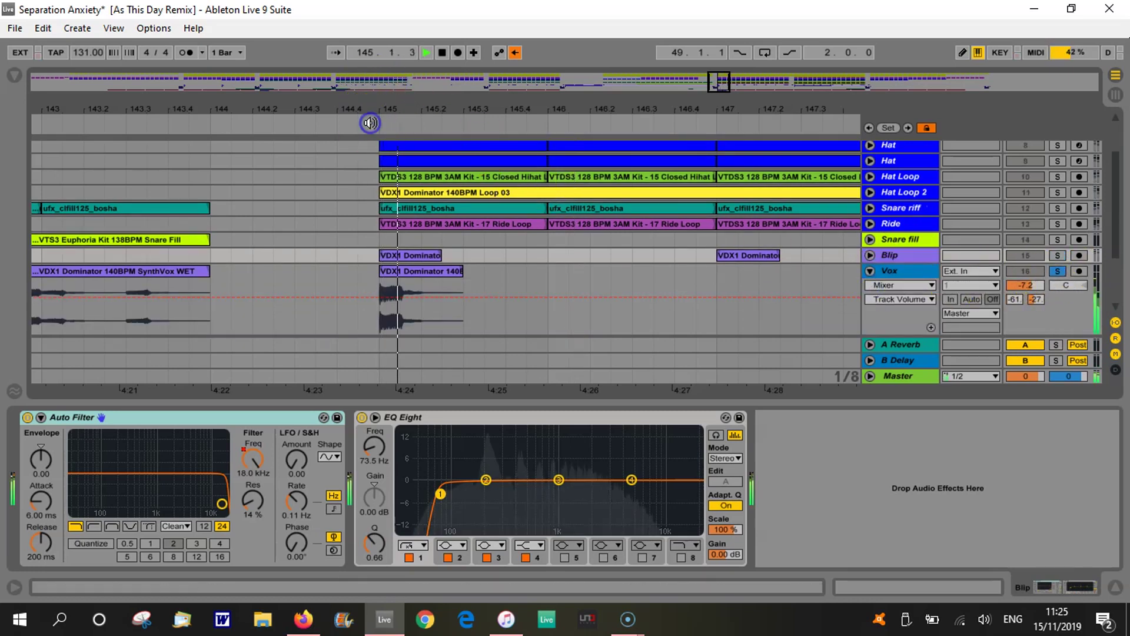
pyautogui.click(442, 52)
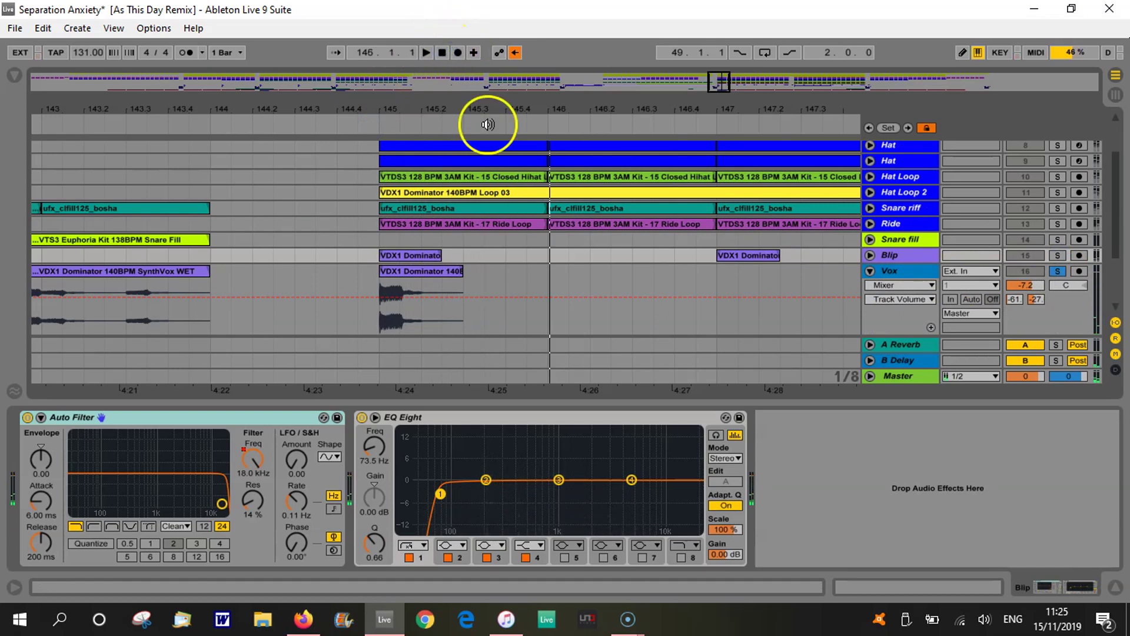
pyautogui.click(893, 271)
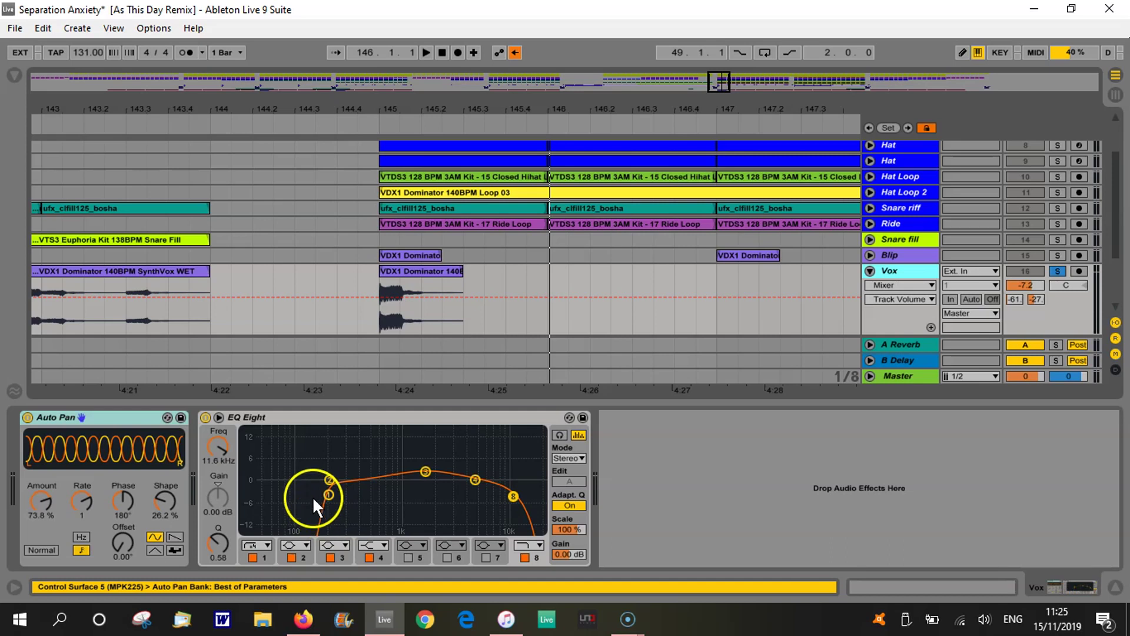
pyautogui.click(84, 465)
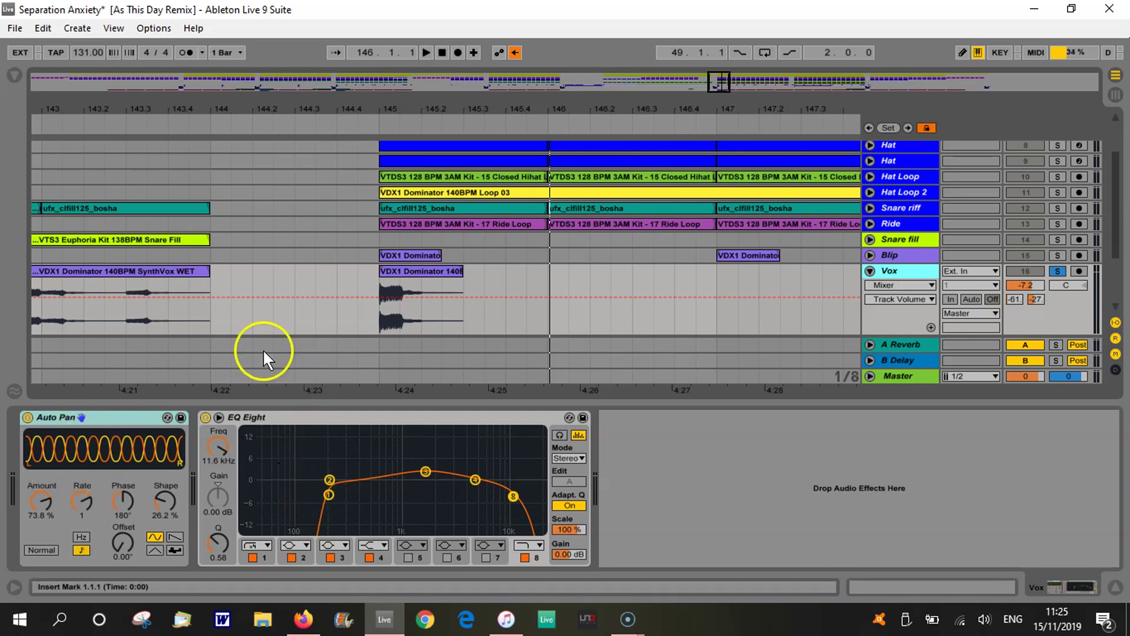
# Step: Audition the long Vox clip from about bar 134 with its effects in view; stop, fold the track and hide the device view
pyautogui.moveTo(661, 97); pyautogui.dragTo(662, 102)
pyautogui.click(232, 126)
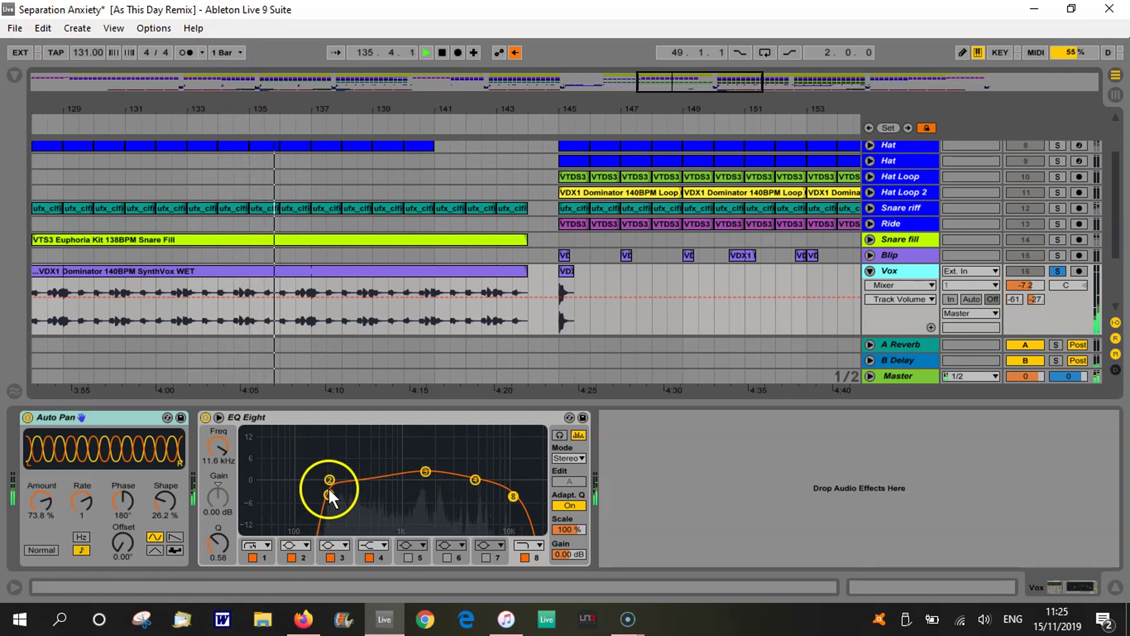
pyautogui.click(441, 52)
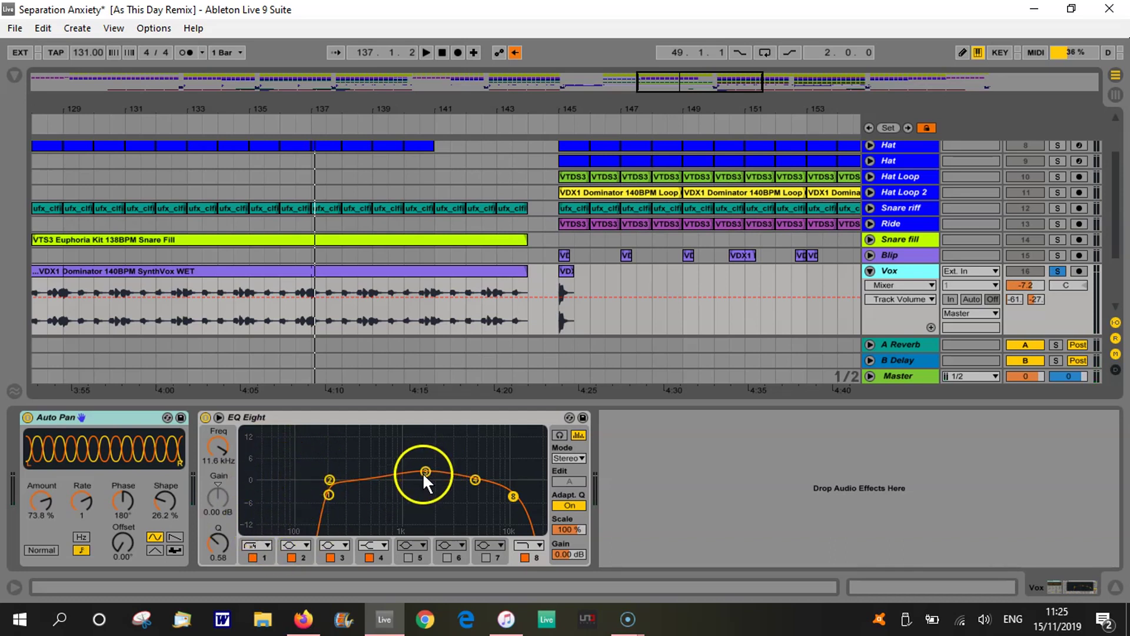
pyautogui.moveTo(560, 108); pyautogui.dragTo(514, 166)
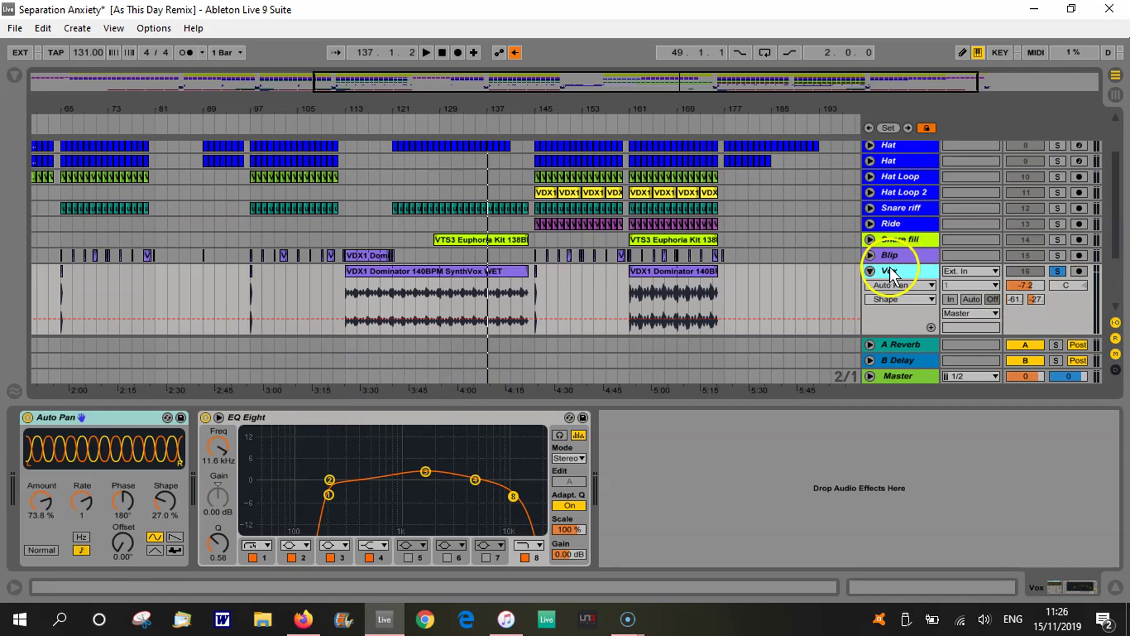
pyautogui.click(870, 270)
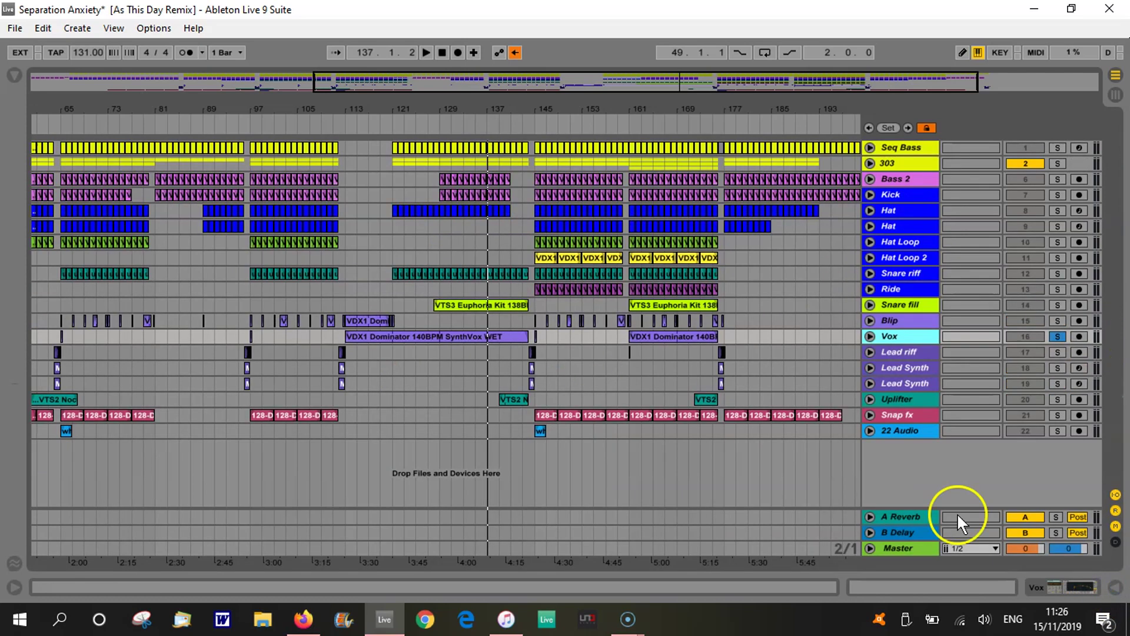
pyautogui.click(1115, 587)
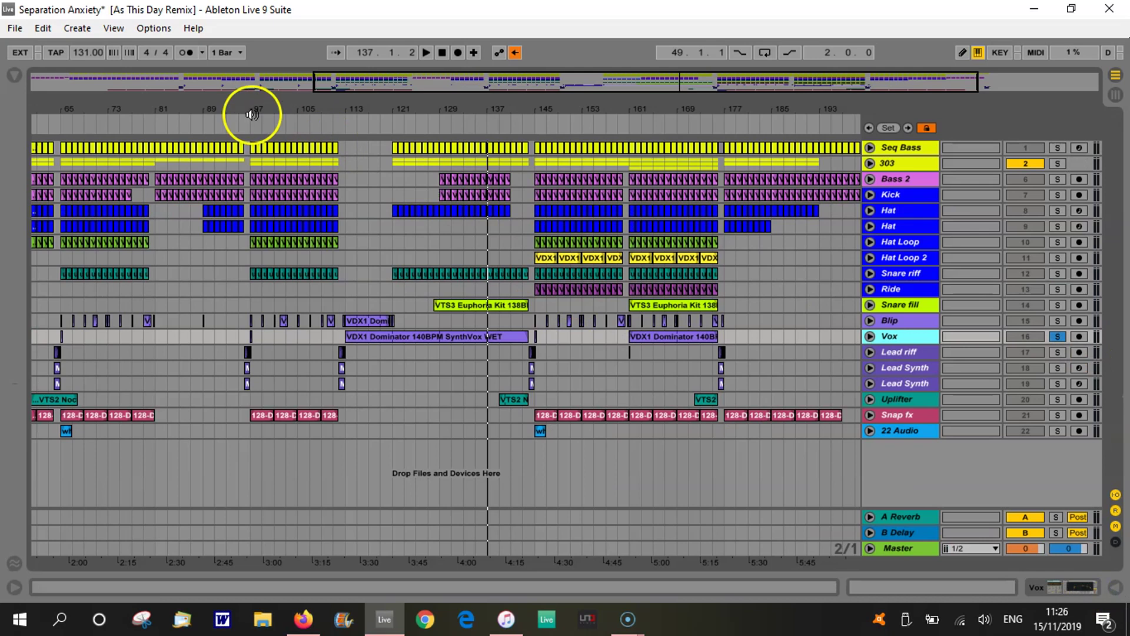
# Step: Unfold and solo the Lead riff track, audition its clips from bar 96, and stop playback
pyautogui.moveTo(239, 106); pyautogui.dragTo(327, 143)
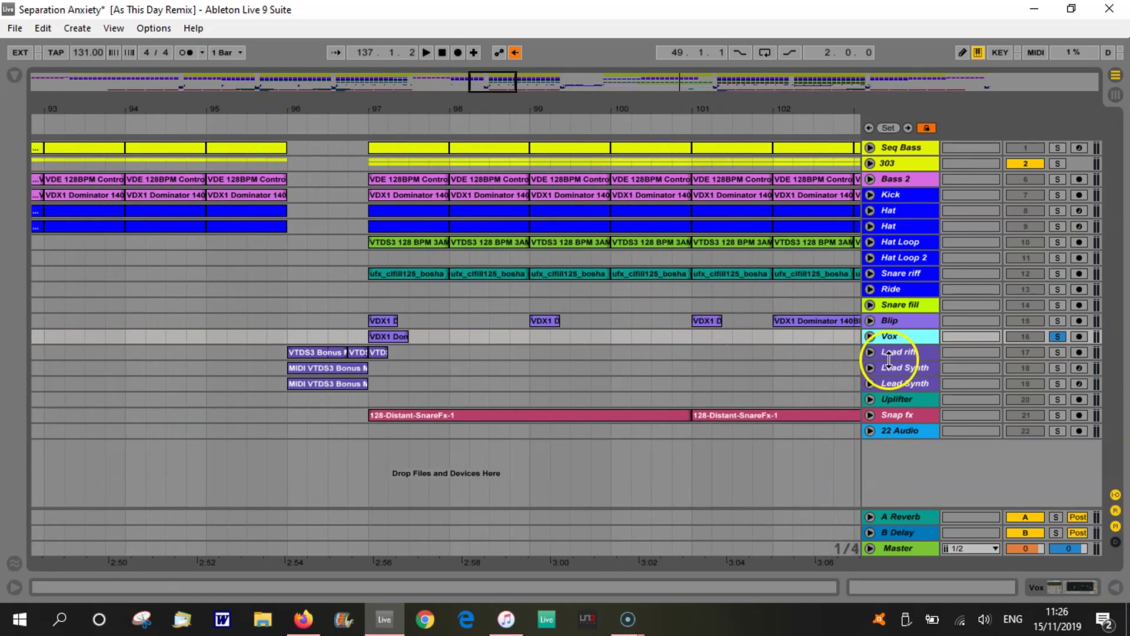
pyautogui.click(870, 352)
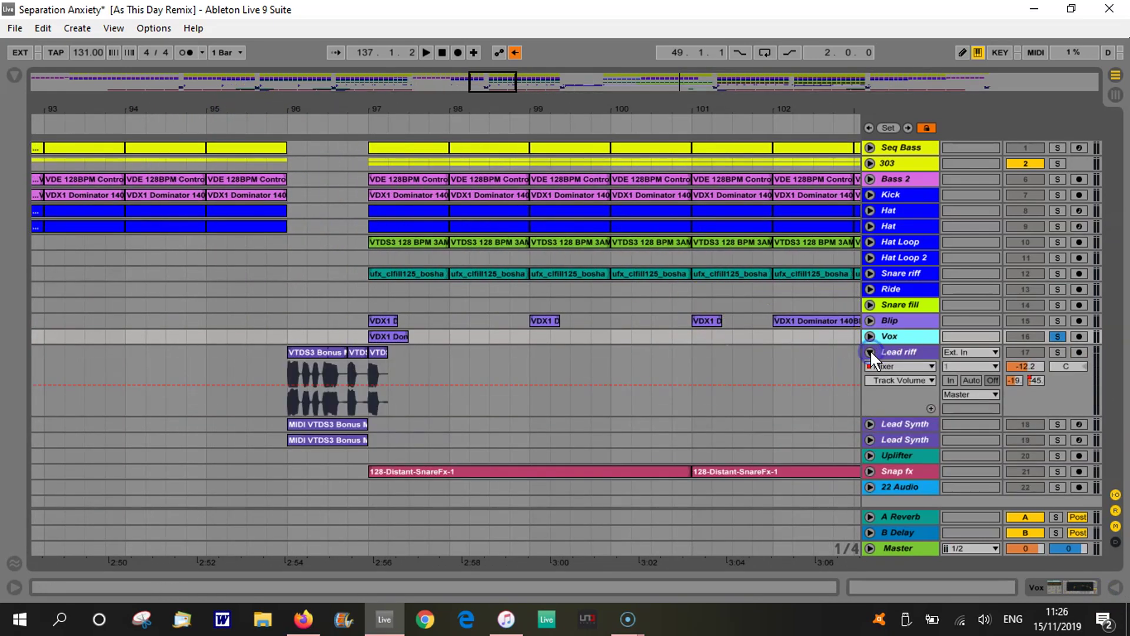
pyautogui.click(1058, 352)
pyautogui.click(285, 121)
pyautogui.click(412, 120)
pyautogui.click(442, 52)
# Step: Unfold the first Lead Synth track and the Uplifter track to show their mixer settings
pyautogui.click(871, 424)
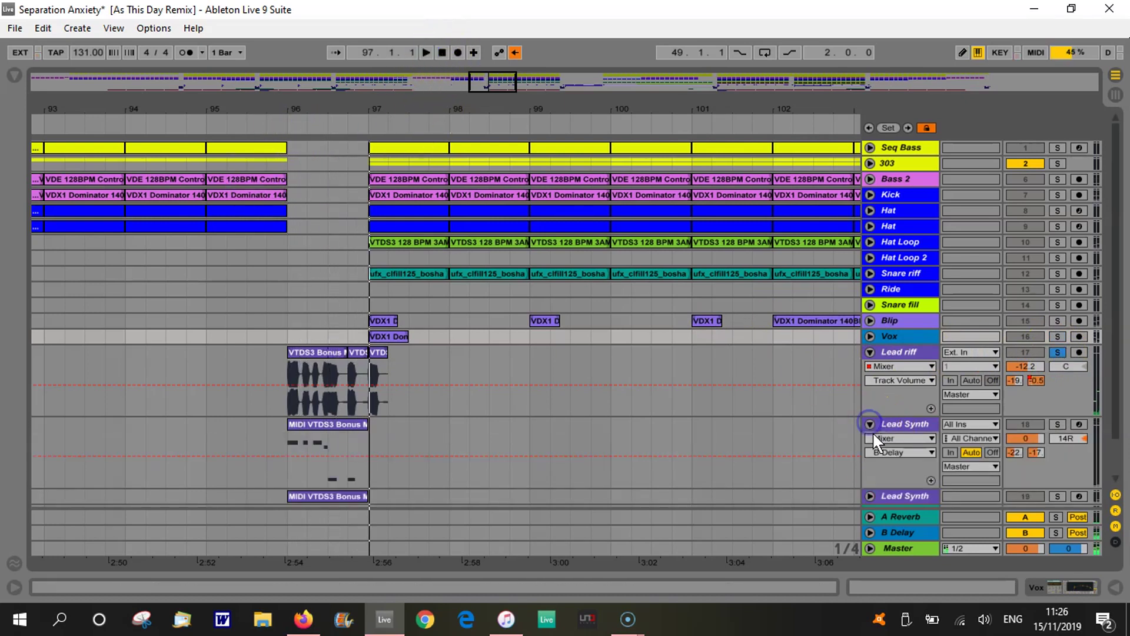
pyautogui.scroll(-2, 873, 439)
pyautogui.click(870, 468)
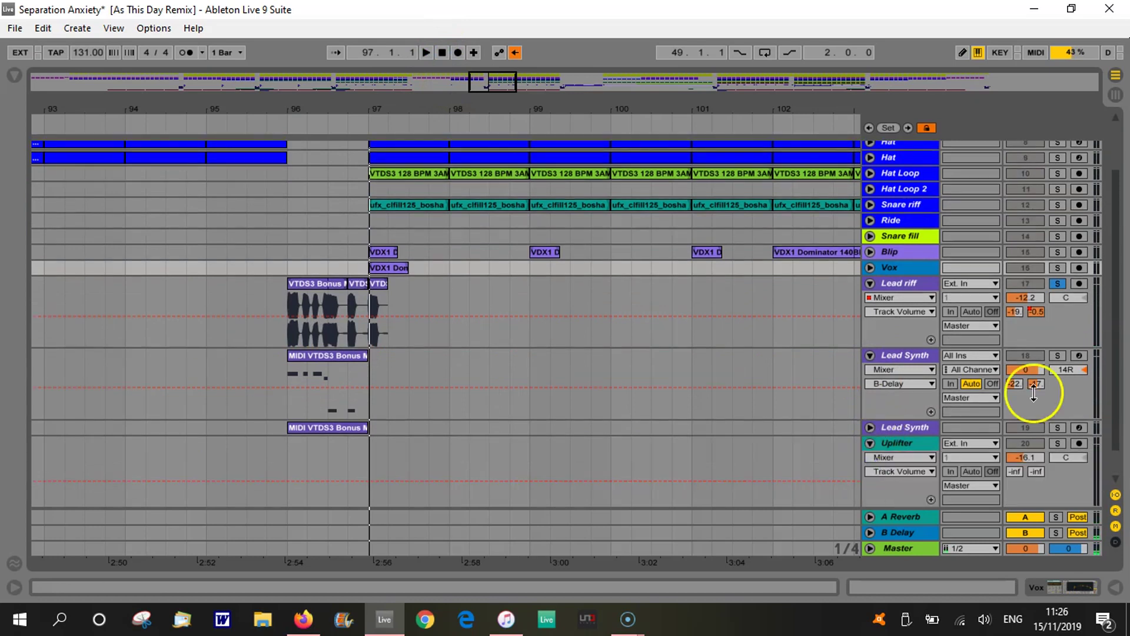
# Step: Solo the first Lead Synth track, audition its MIDI clip from bar 96, and stop playback
pyautogui.click(1058, 355)
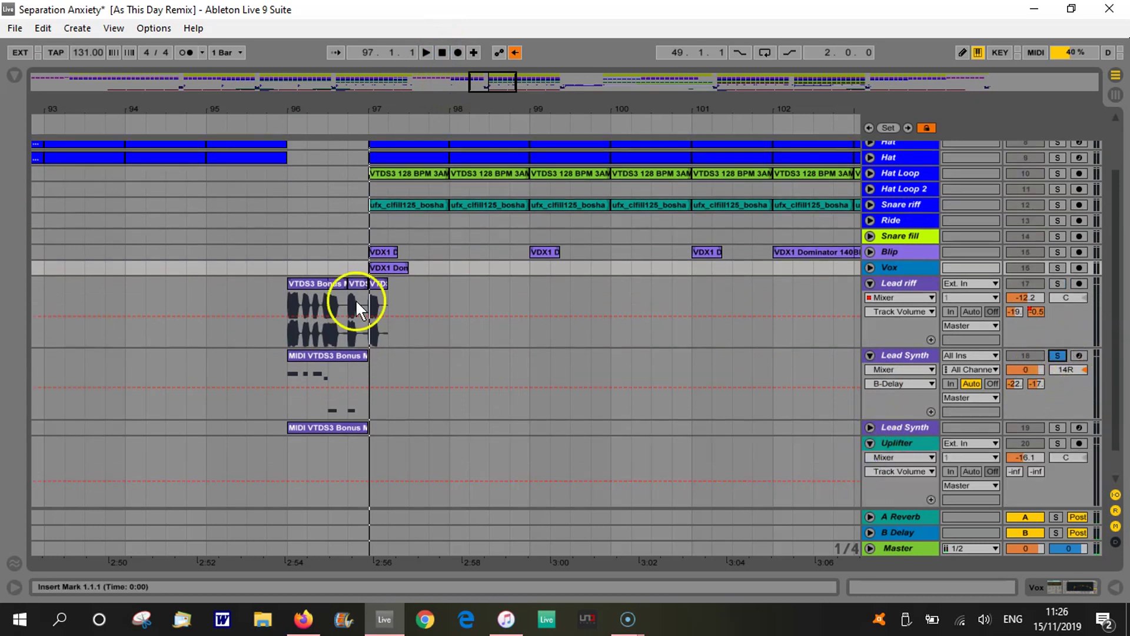
pyautogui.click(278, 128)
pyautogui.click(443, 53)
# Step: Unfold and solo the second Lead Synth track, audition its MIDI clip from bar 96, and stop playback
pyautogui.click(870, 427)
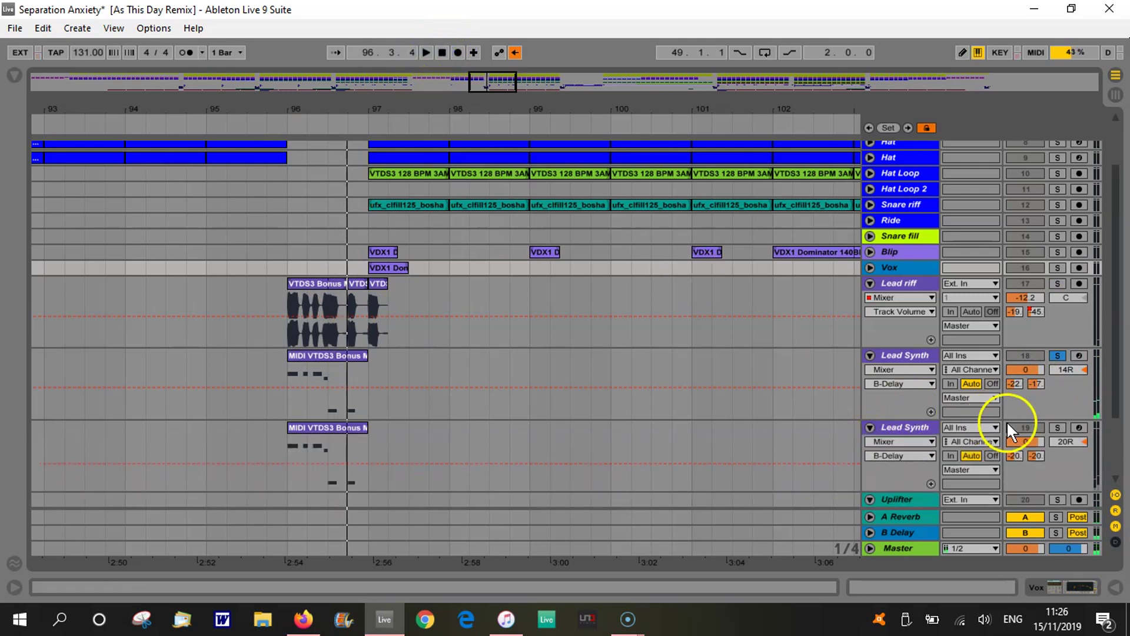
pyautogui.click(280, 122)
pyautogui.click(442, 52)
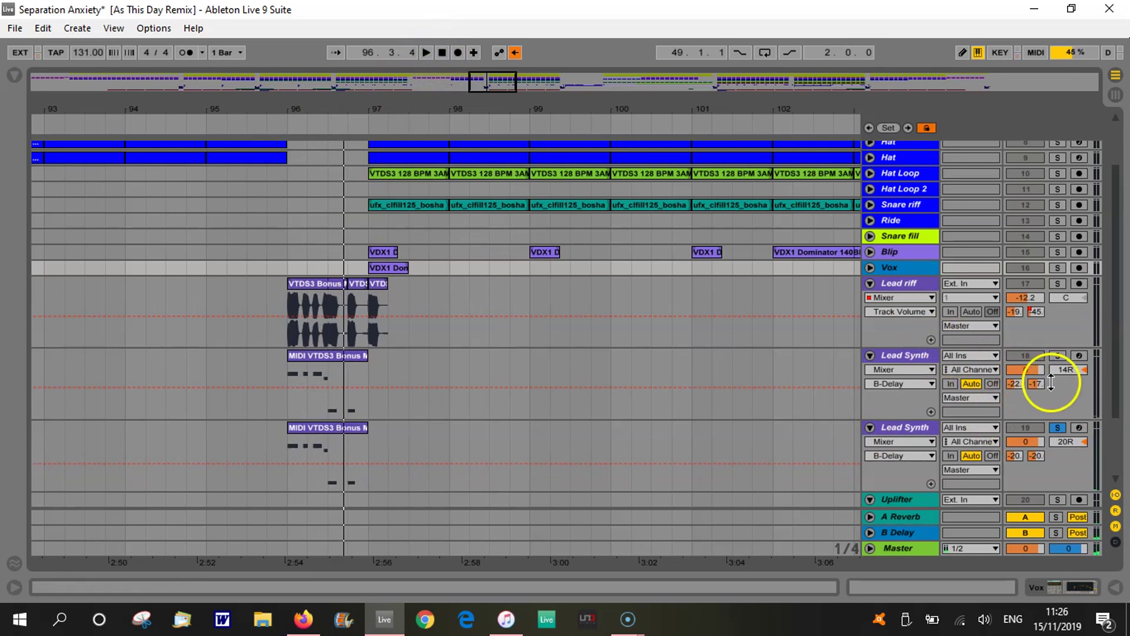
# Step: Solo the Lead riff and both Lead Synth tracks together, audition them from bar 96, and stop playback
pyautogui.click(1056, 355)
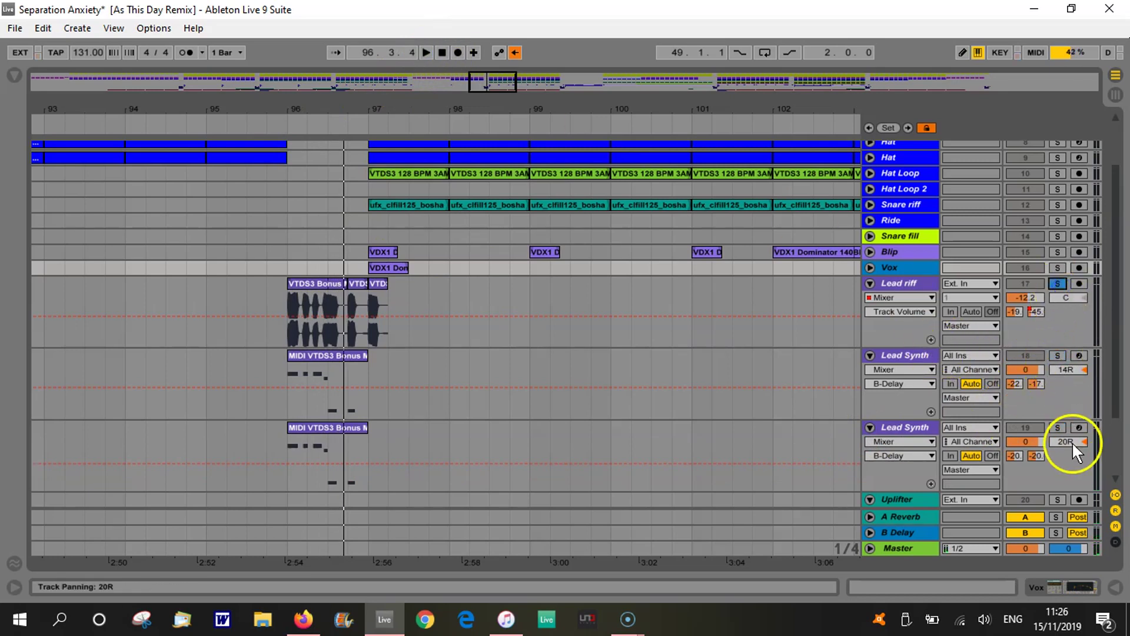
pyautogui.click(1059, 428)
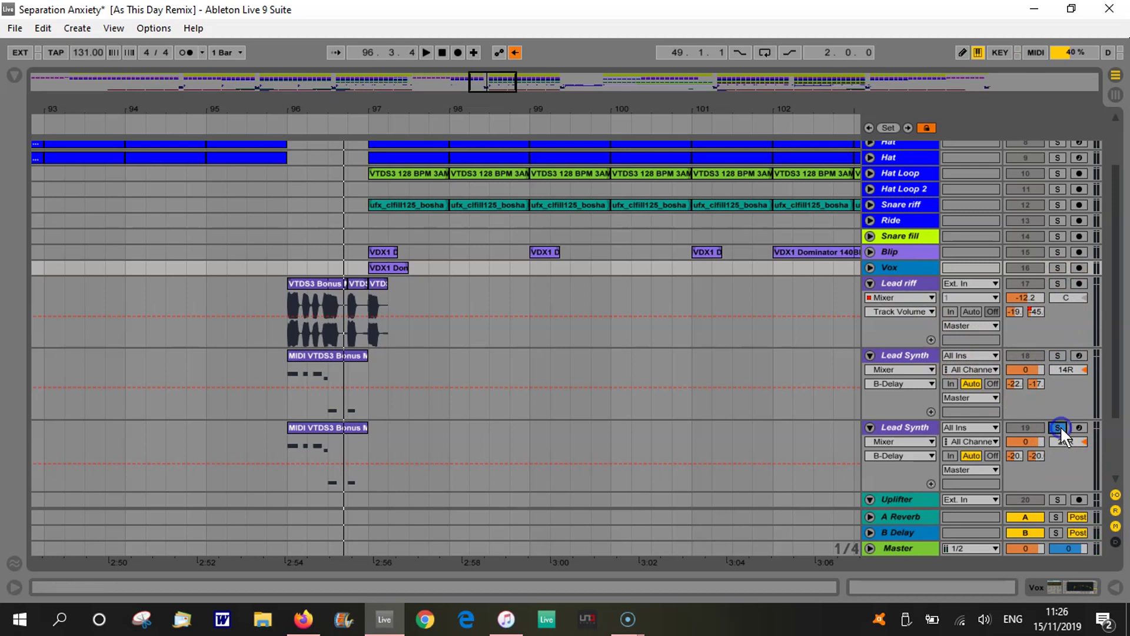
pyautogui.click(1058, 285)
pyautogui.click(1059, 357)
pyautogui.keyDown('ctrl'); pyautogui.click(1057, 286); pyautogui.keyUp('ctrl')
pyautogui.keyDown('ctrl'); pyautogui.click(1058, 429); pyautogui.keyUp('ctrl')
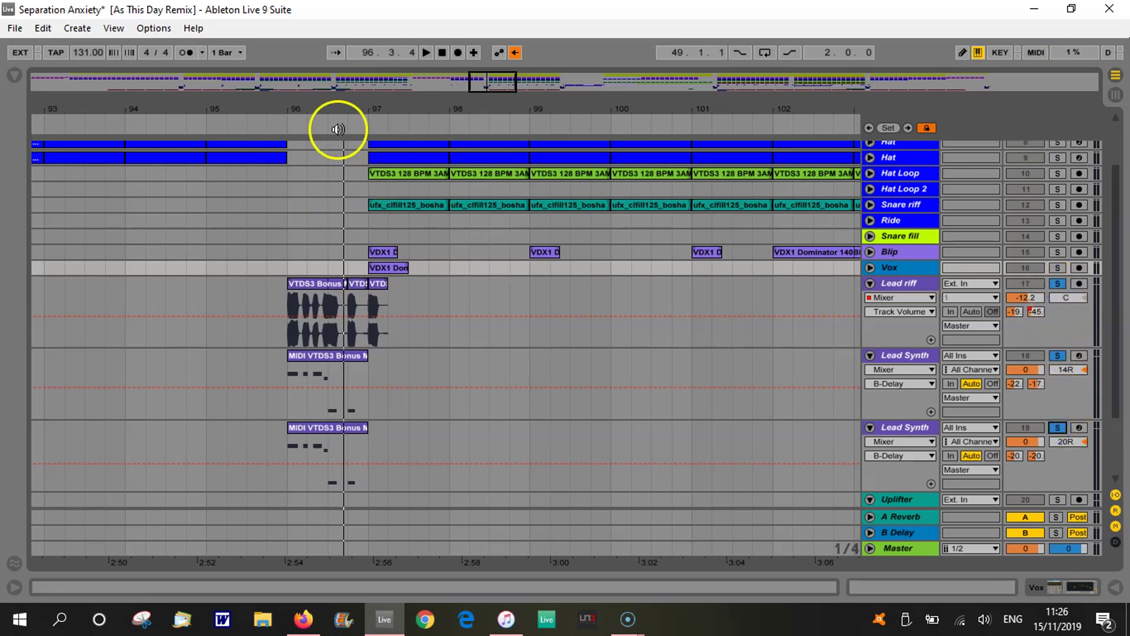
pyautogui.click(278, 118)
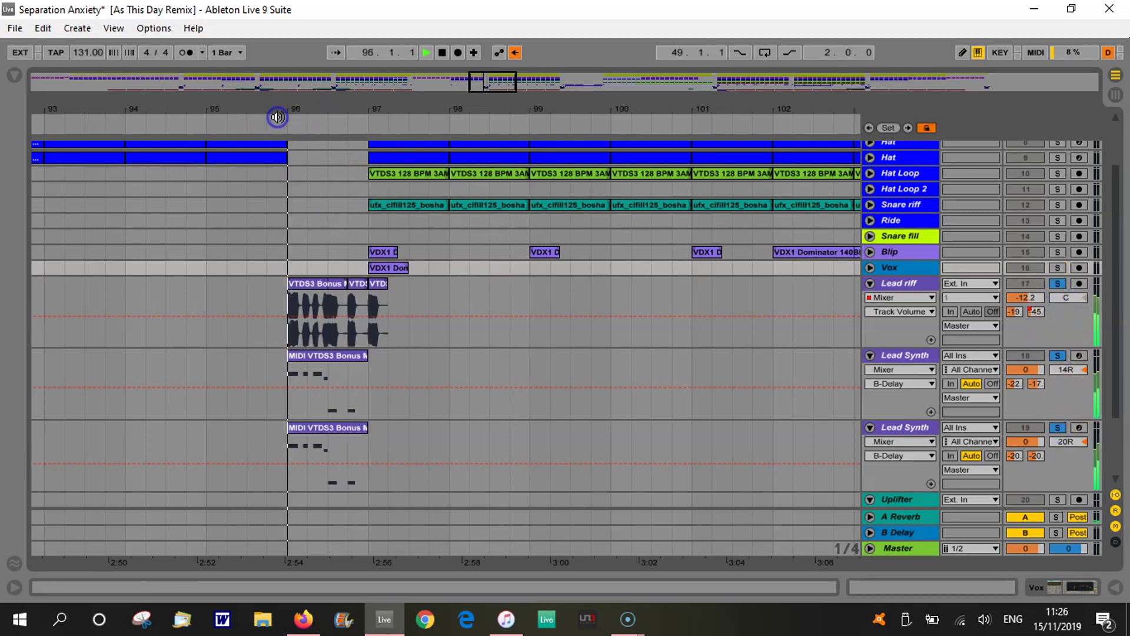
pyautogui.click(444, 51)
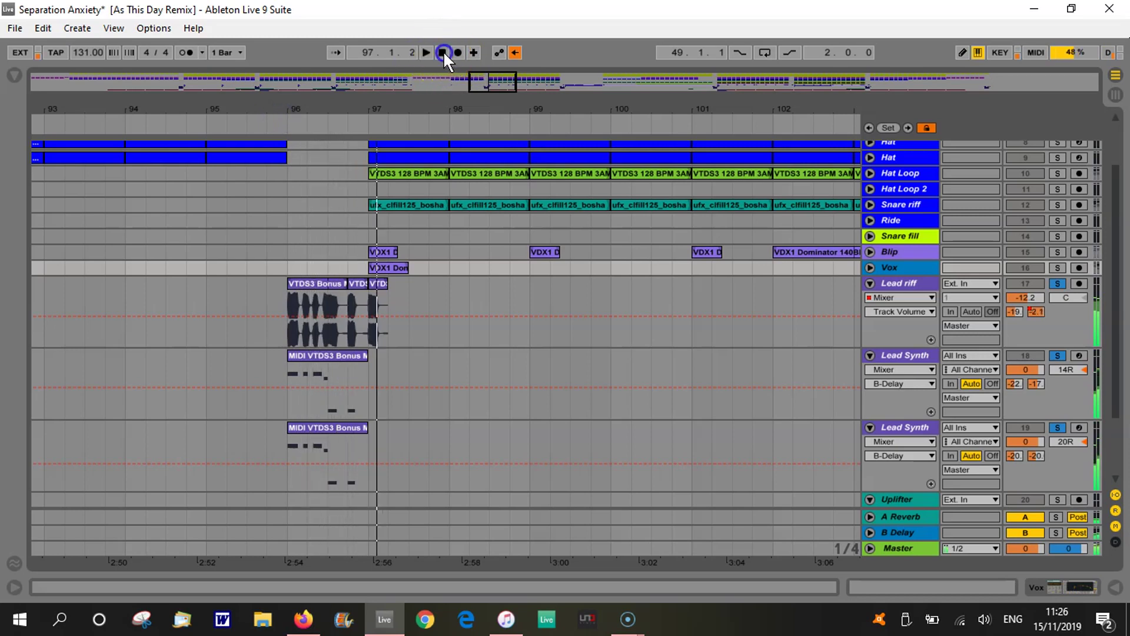
# Step: Inspect the devices on the Lead riff track and on both Lead Synth tracks
pyautogui.doubleClick(900, 282)
pyautogui.scroll(-3, 485, 277)
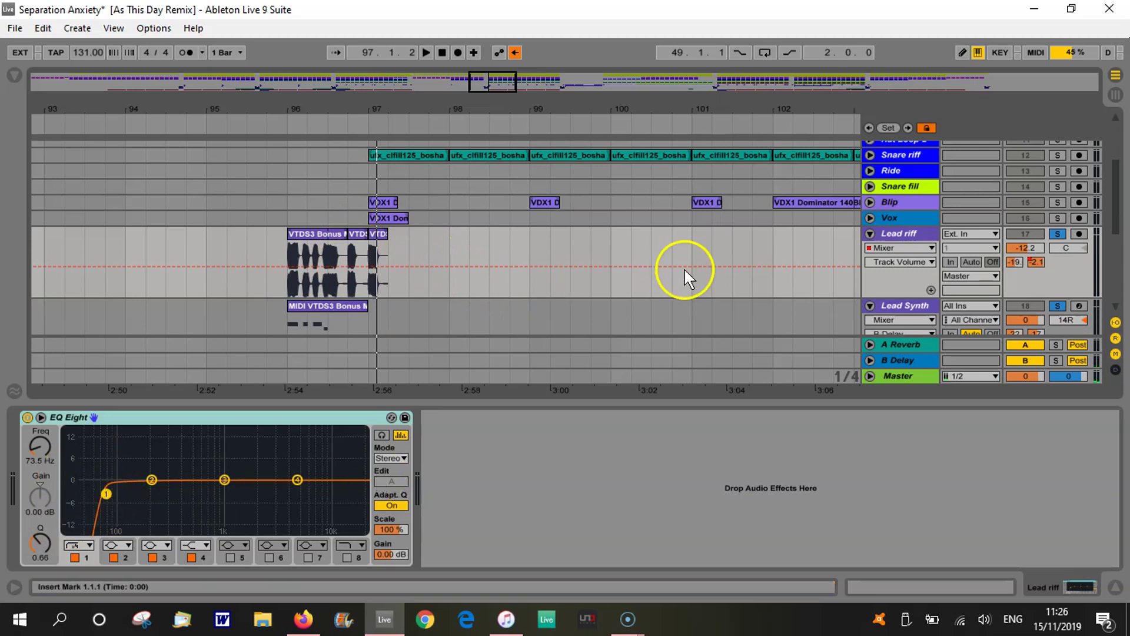
pyautogui.scroll(-2, 683, 266)
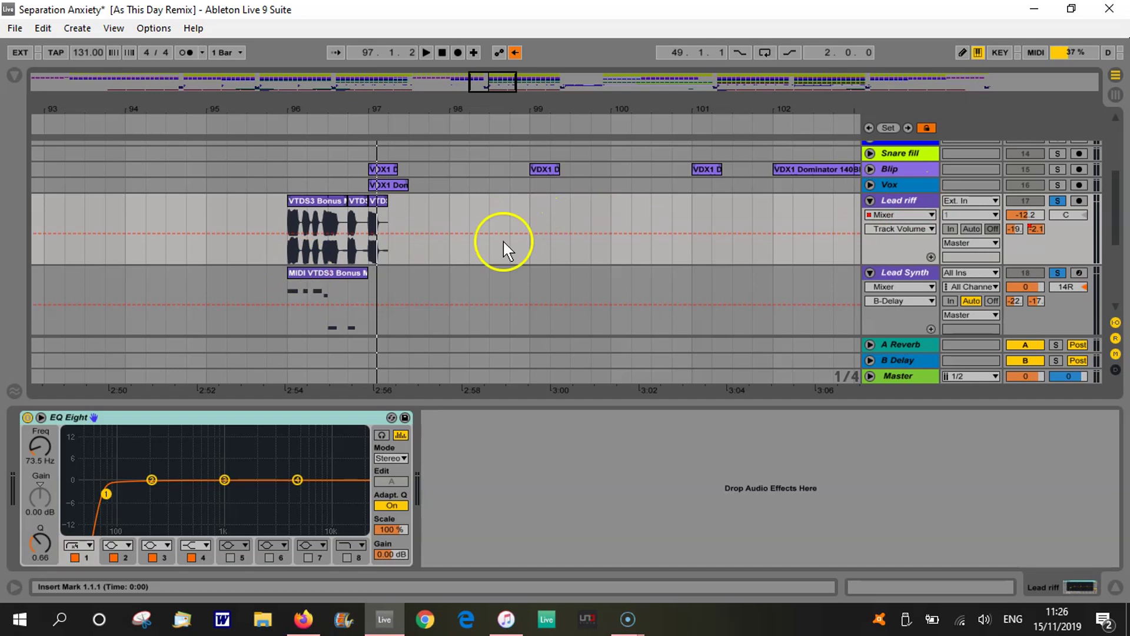
pyautogui.hotkey('ctrl', 'd')
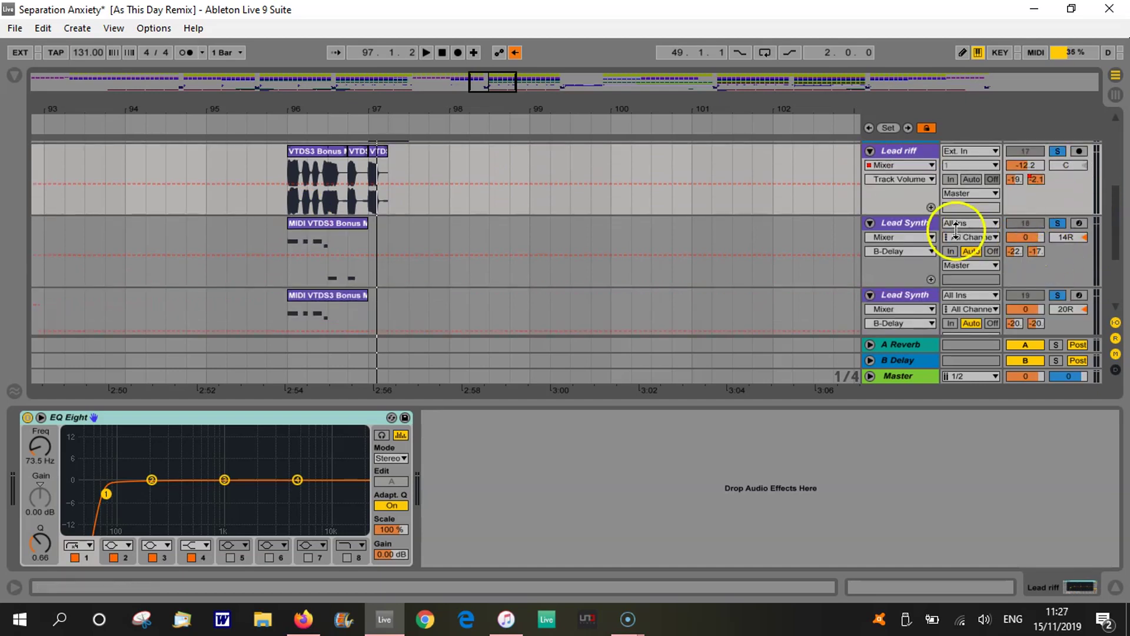
pyautogui.click(907, 224)
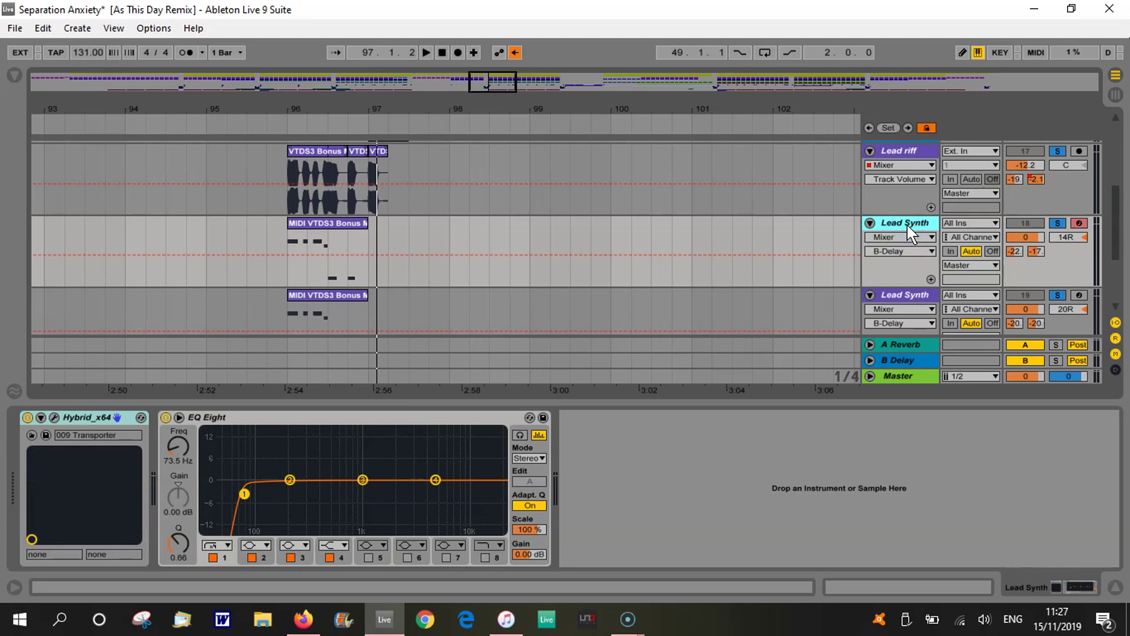
pyautogui.click(917, 295)
pyautogui.scroll(-1, 924, 303)
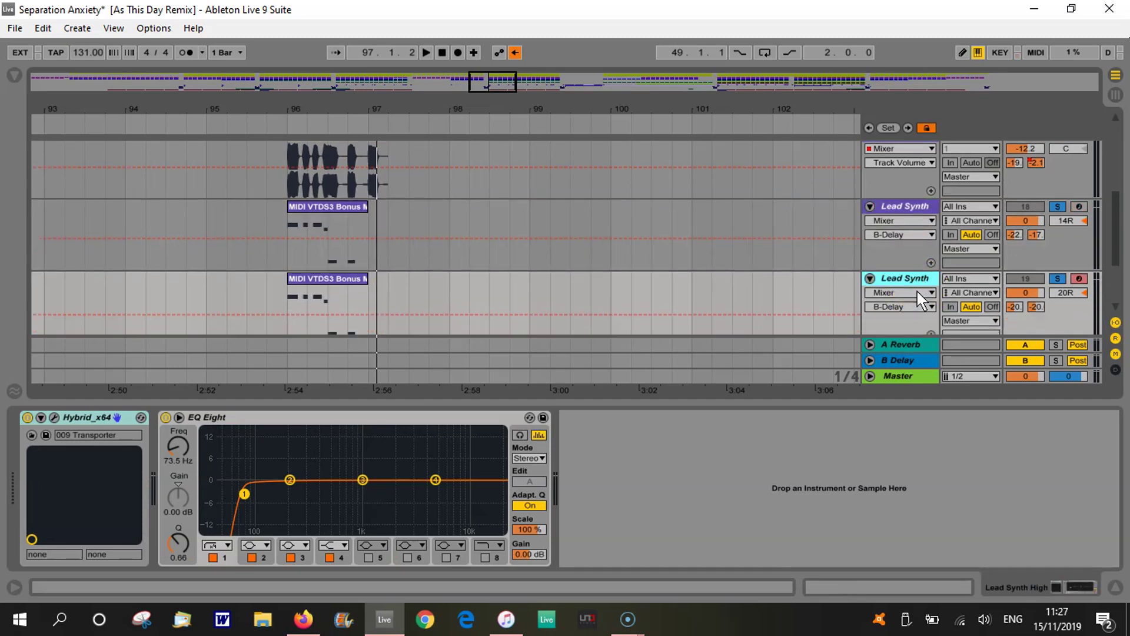
# Step: Fold both Lead Synth tracks and the Lead riff track
pyautogui.click(870, 278)
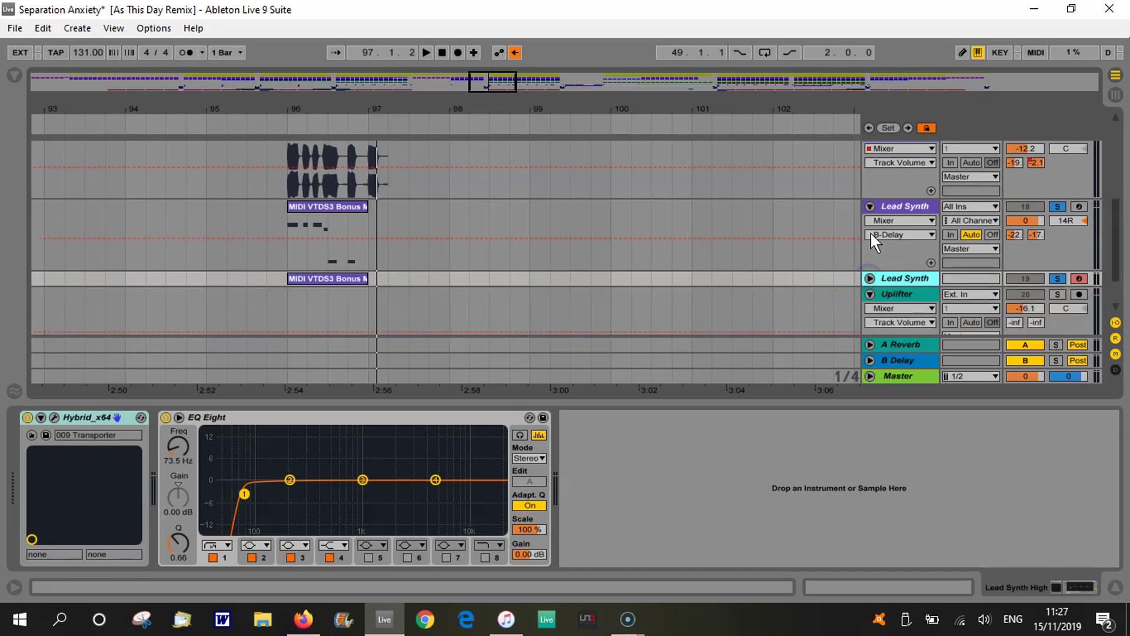
pyautogui.click(870, 206)
pyautogui.click(871, 184)
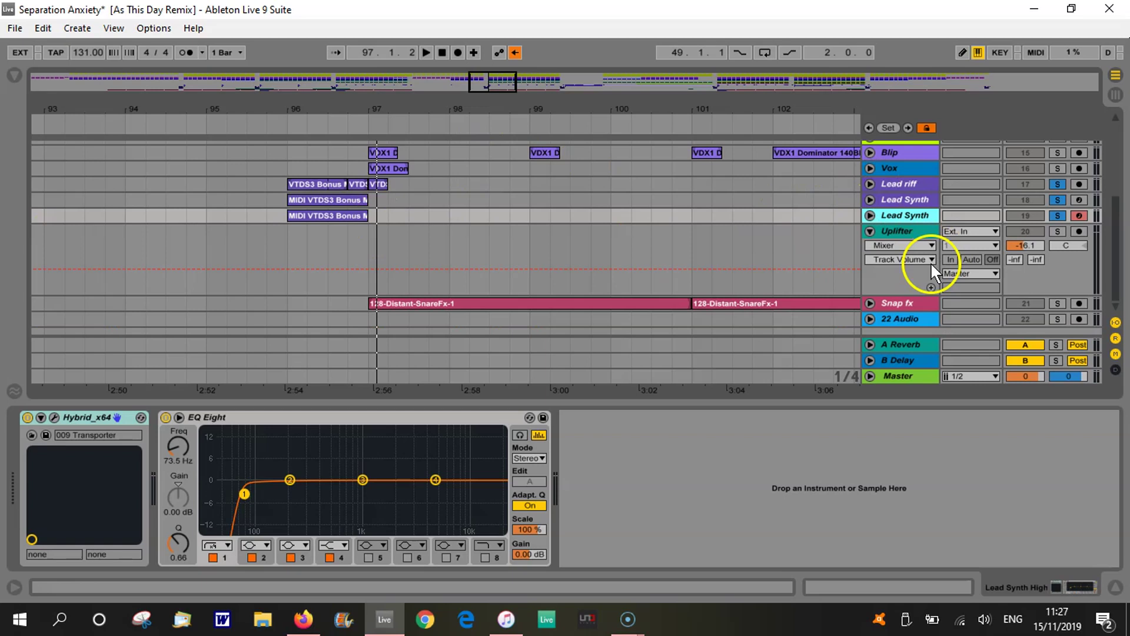
# Step: Solo and unfold the Snap fx track, audition its clip from bar 97, stop, and inspect its EQ Eight
pyautogui.click(1057, 303)
pyautogui.click(870, 302)
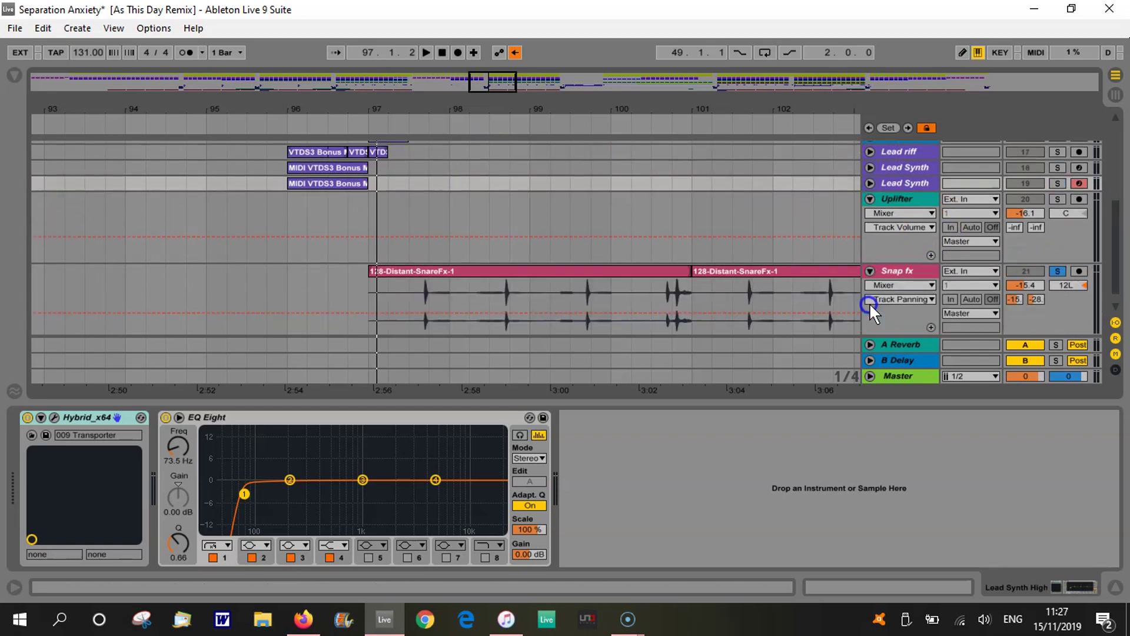
pyautogui.press('space')
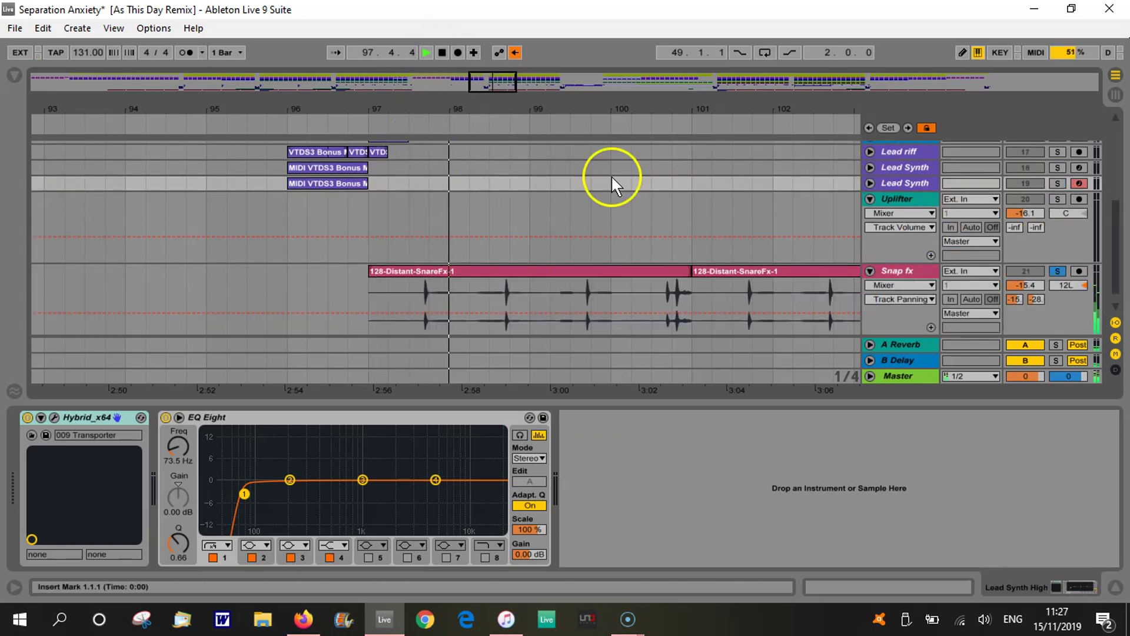
pyautogui.click(442, 53)
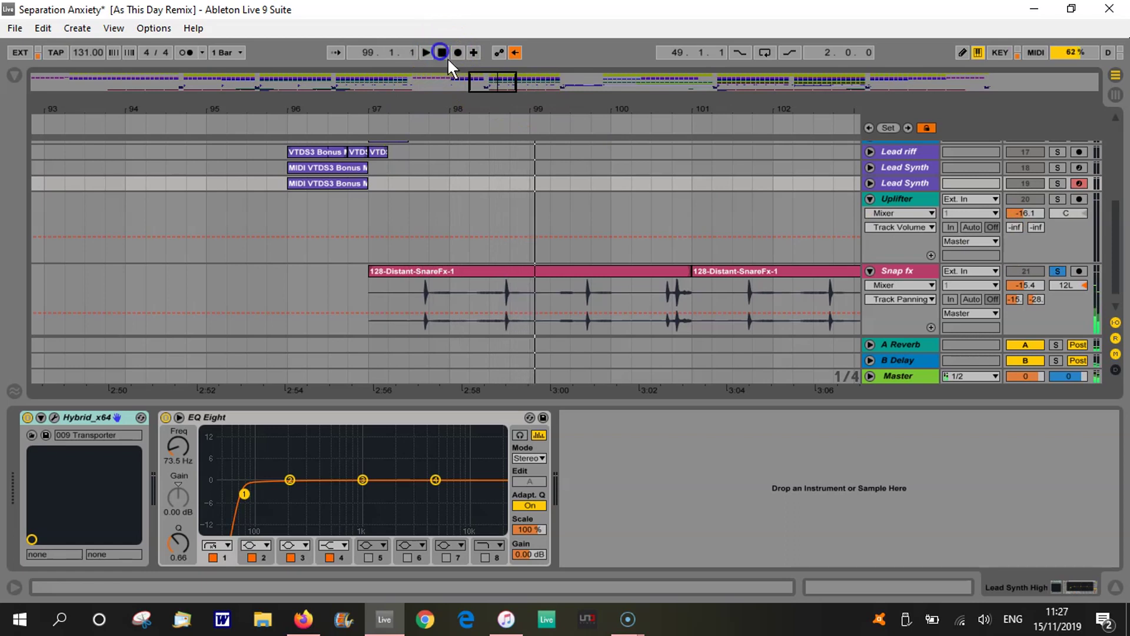
pyautogui.click(904, 270)
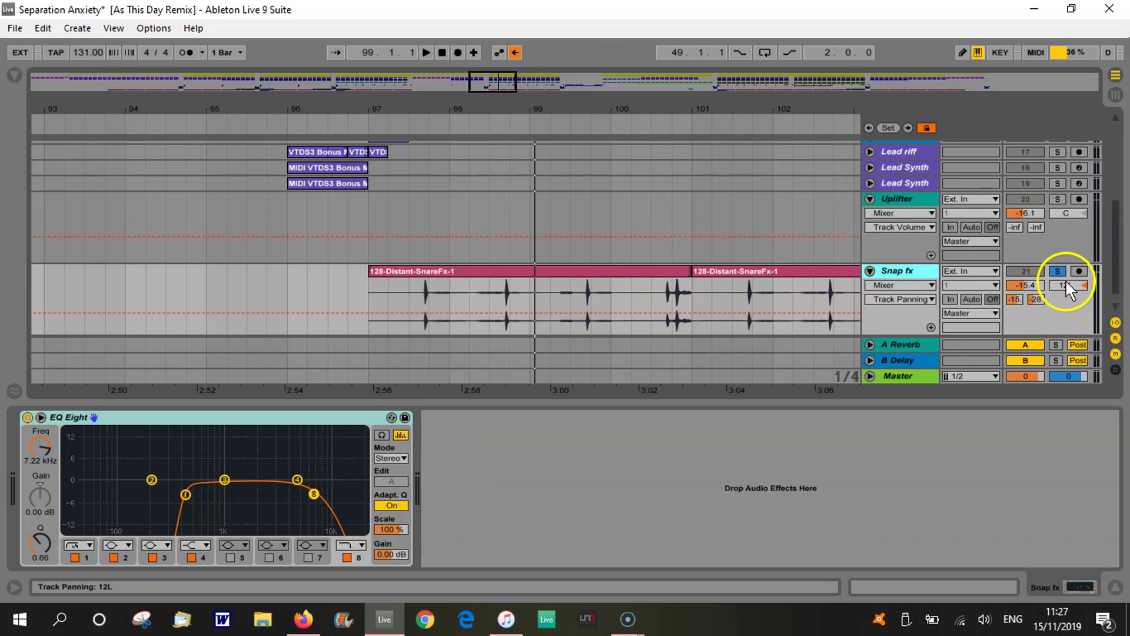
# Step: Fold the Uplifter and Snap fx tracks and unfold the 22 Audio track
pyautogui.moveTo(641, 101); pyautogui.dragTo(641, 43)
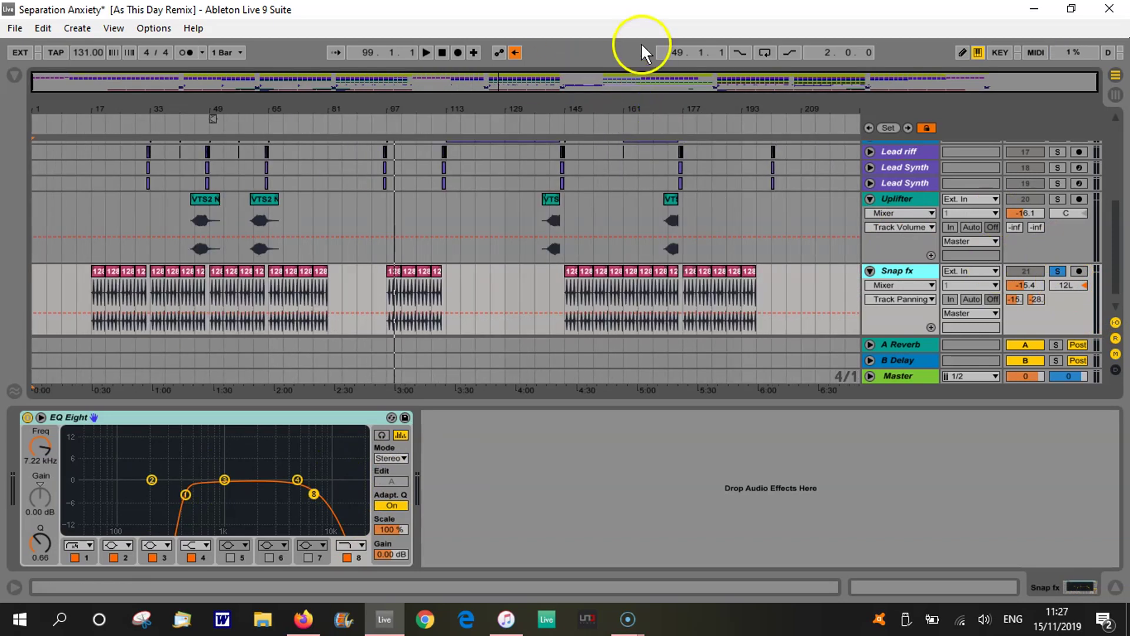
pyautogui.click(871, 199)
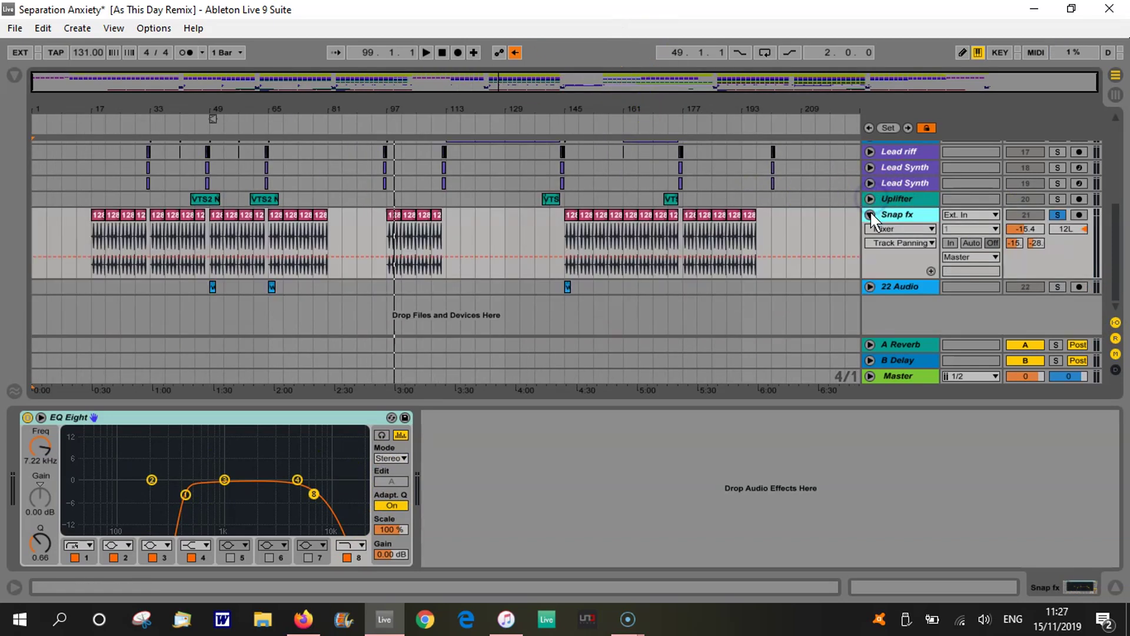
pyautogui.click(870, 214)
pyautogui.click(870, 230)
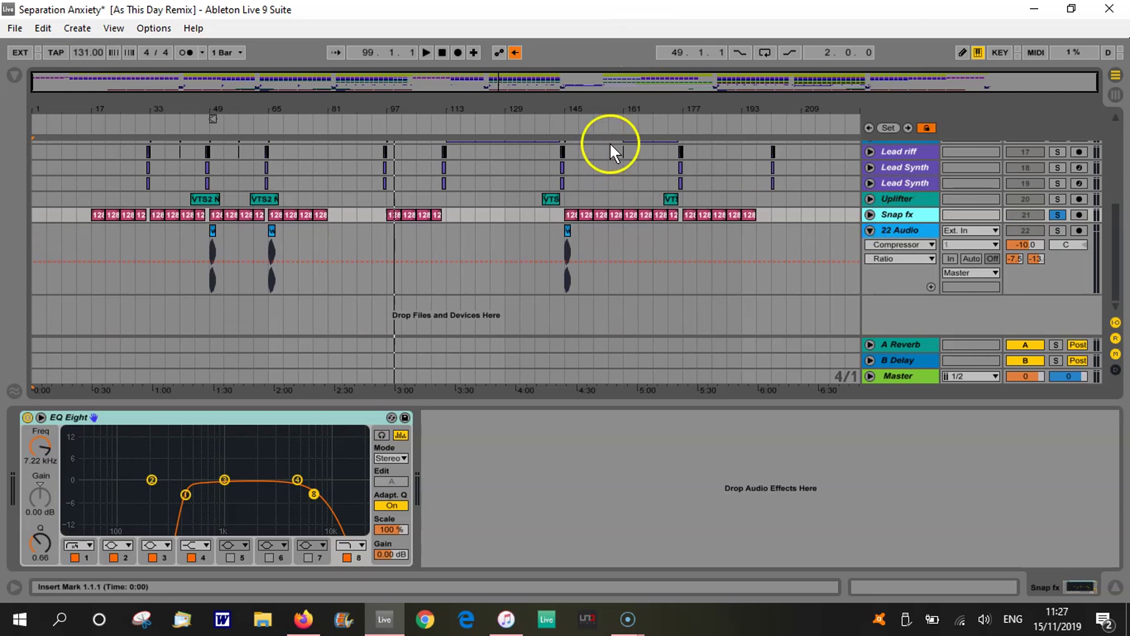
# Step: Solo the 22 Audio track, audition its white noise clip at bar 145, and inspect its sidechain Compressor
pyautogui.moveTo(573, 111); pyautogui.dragTo(690, 169)
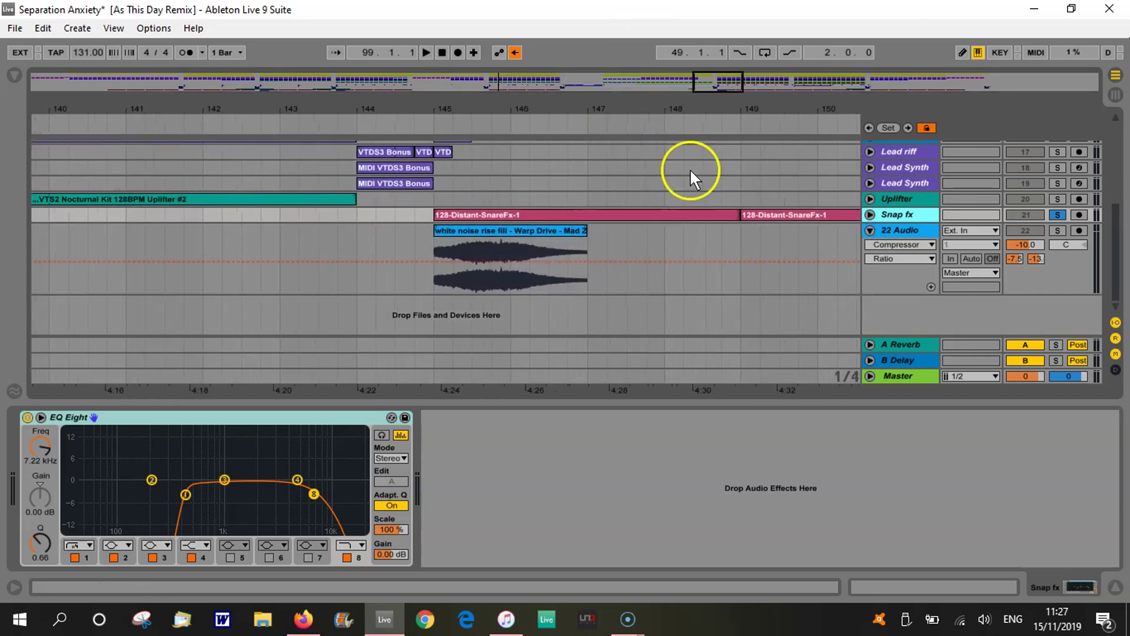
pyautogui.click(1055, 228)
pyautogui.click(420, 125)
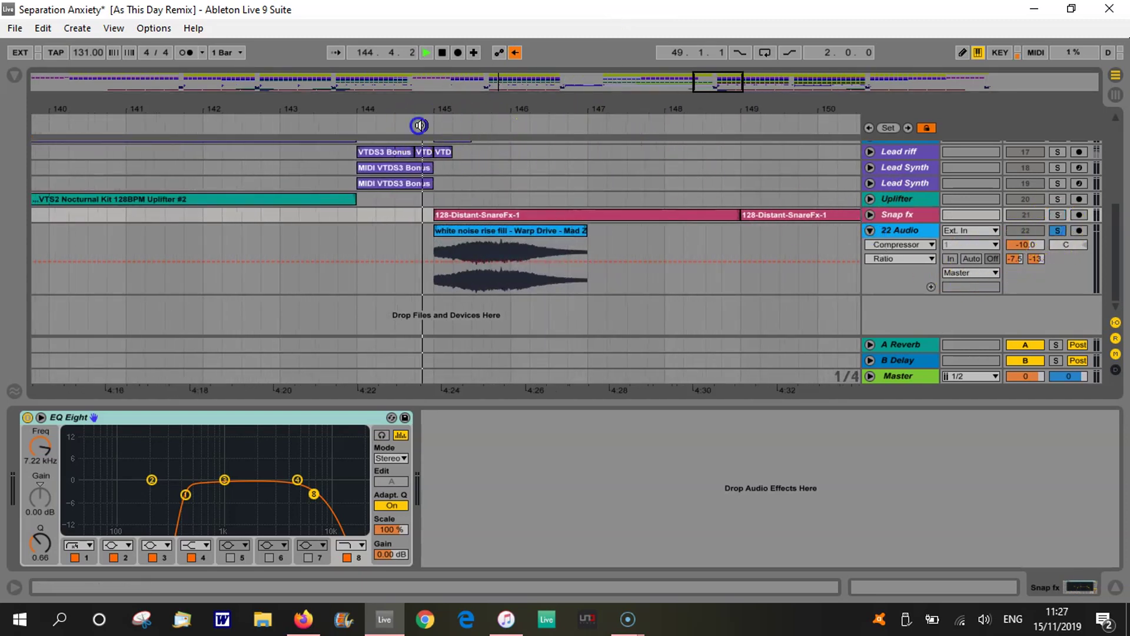
pyautogui.click(442, 53)
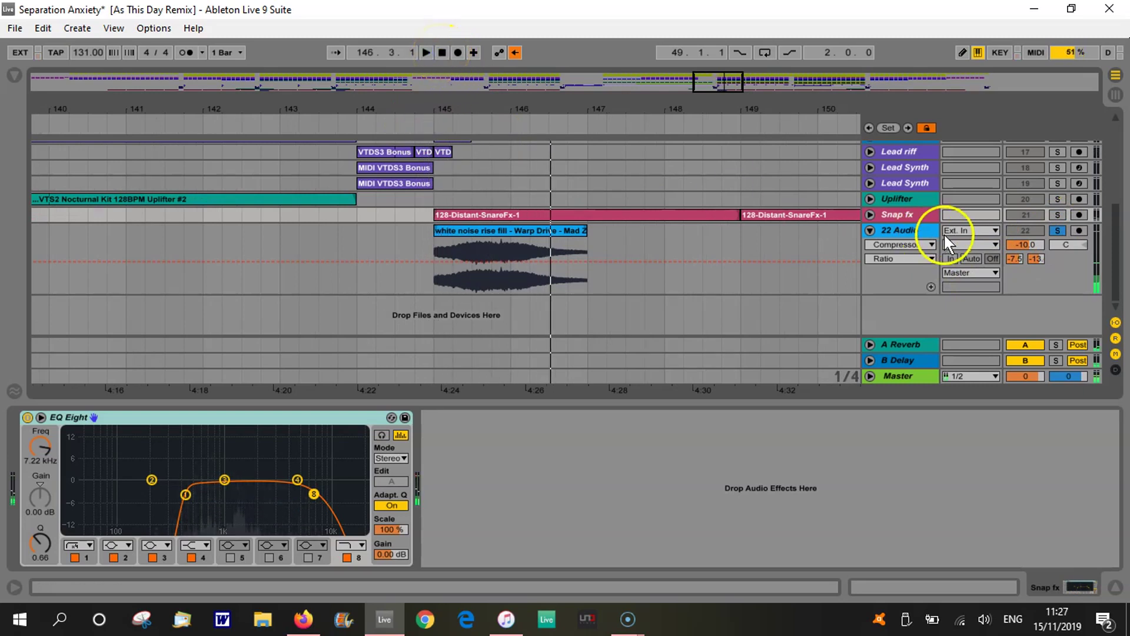
pyautogui.click(900, 226)
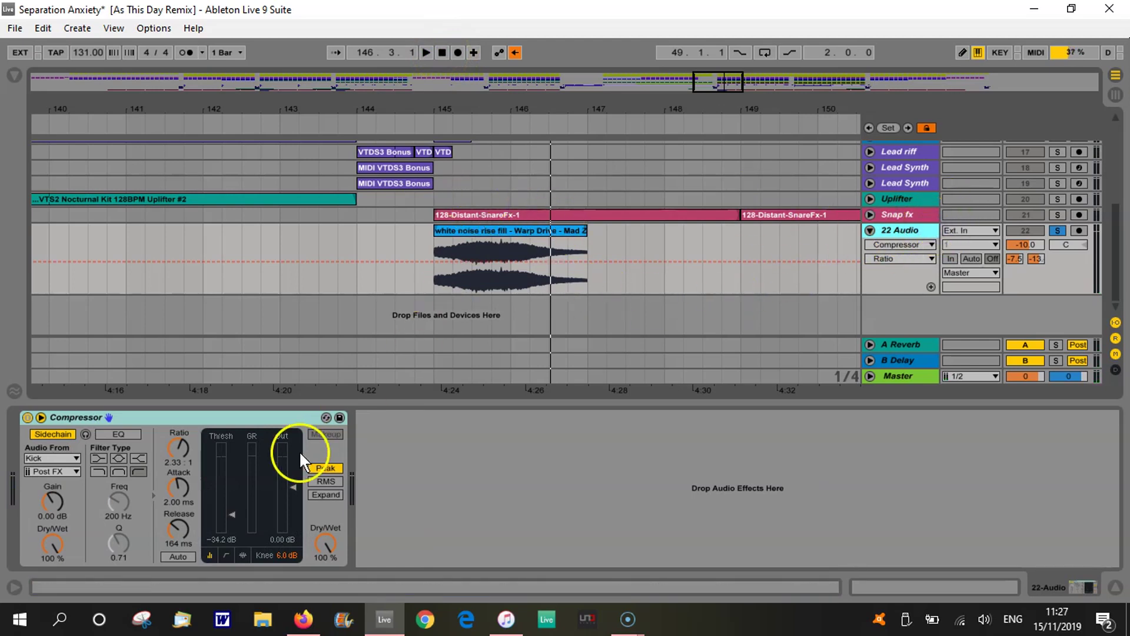
pyautogui.click(432, 116)
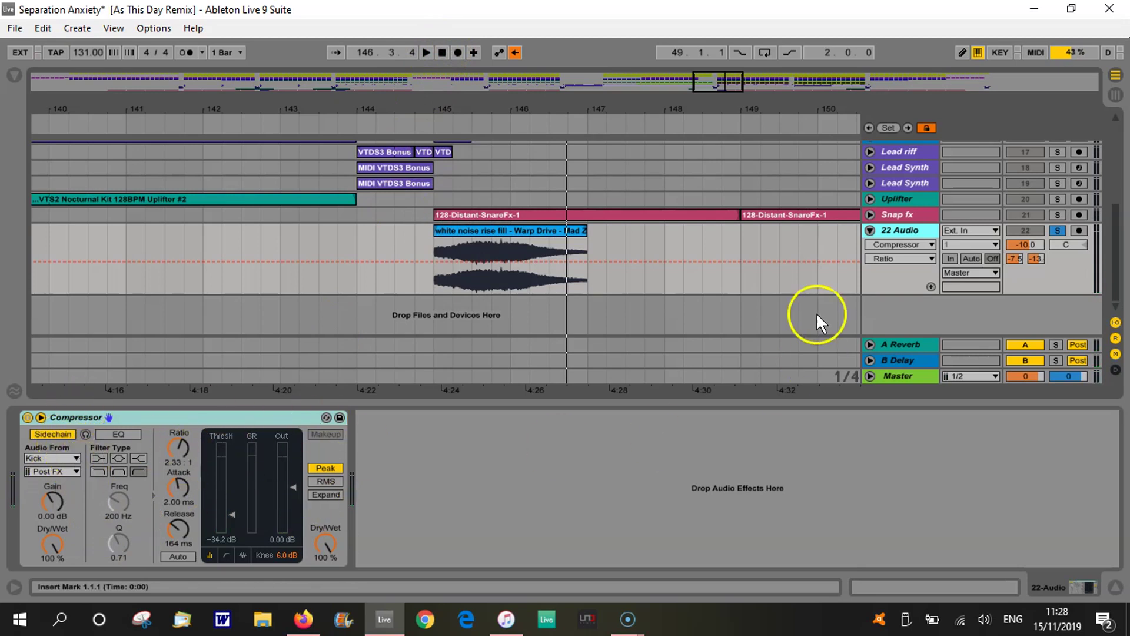
# Step: Unfold and solo the Uplifter track, audition its clip from about bar 141, stop, check for effects, and hide the device view
pyautogui.click(870, 199)
pyautogui.click(246, 108)
pyautogui.moveTo(247, 108); pyautogui.dragTo(740, 182)
pyautogui.click(907, 199)
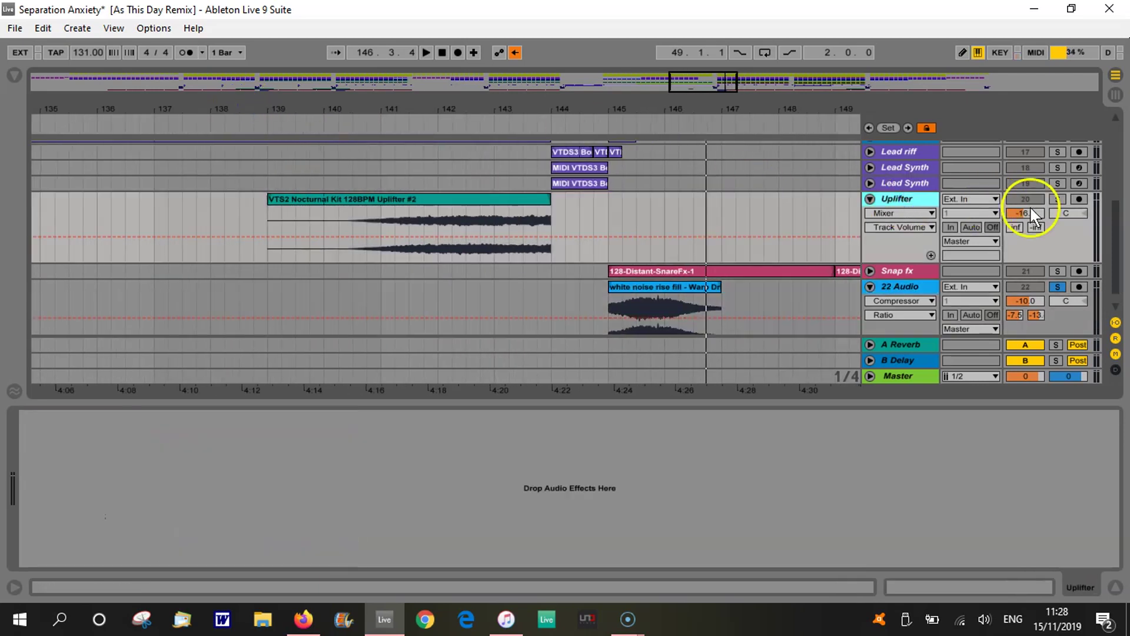
pyautogui.click(1055, 197)
pyautogui.click(424, 122)
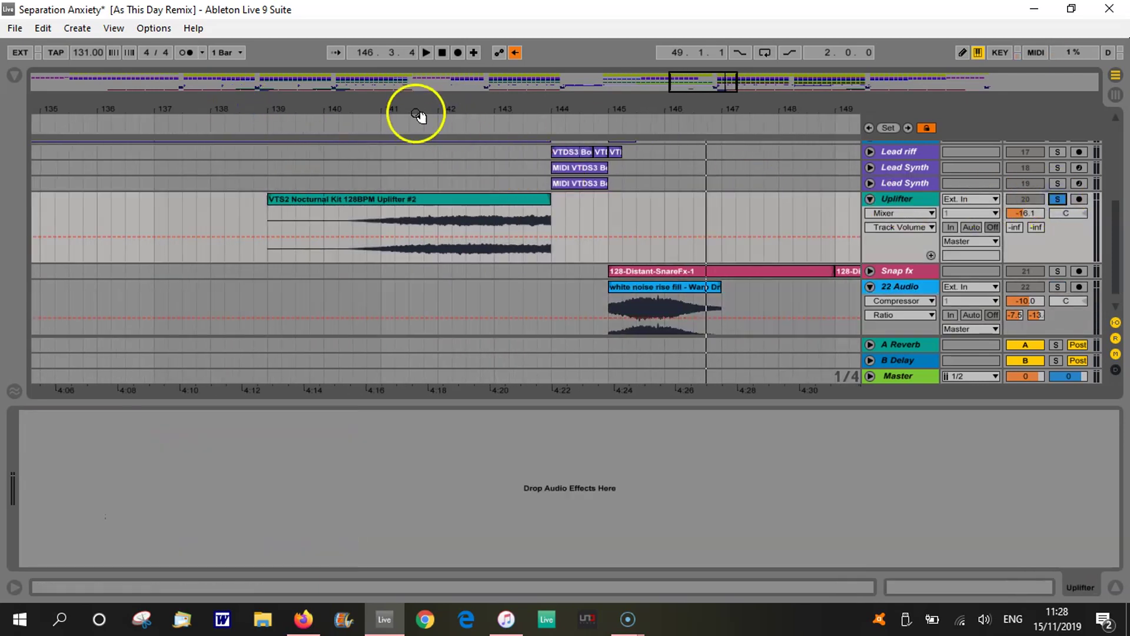
pyautogui.click(442, 52)
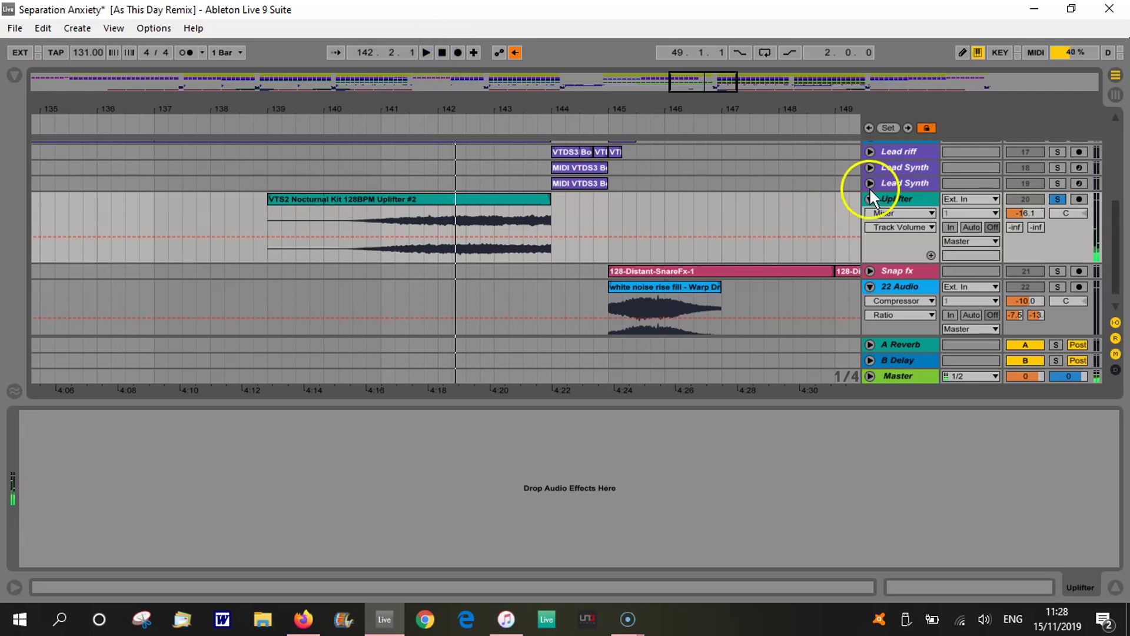
pyautogui.click(902, 200)
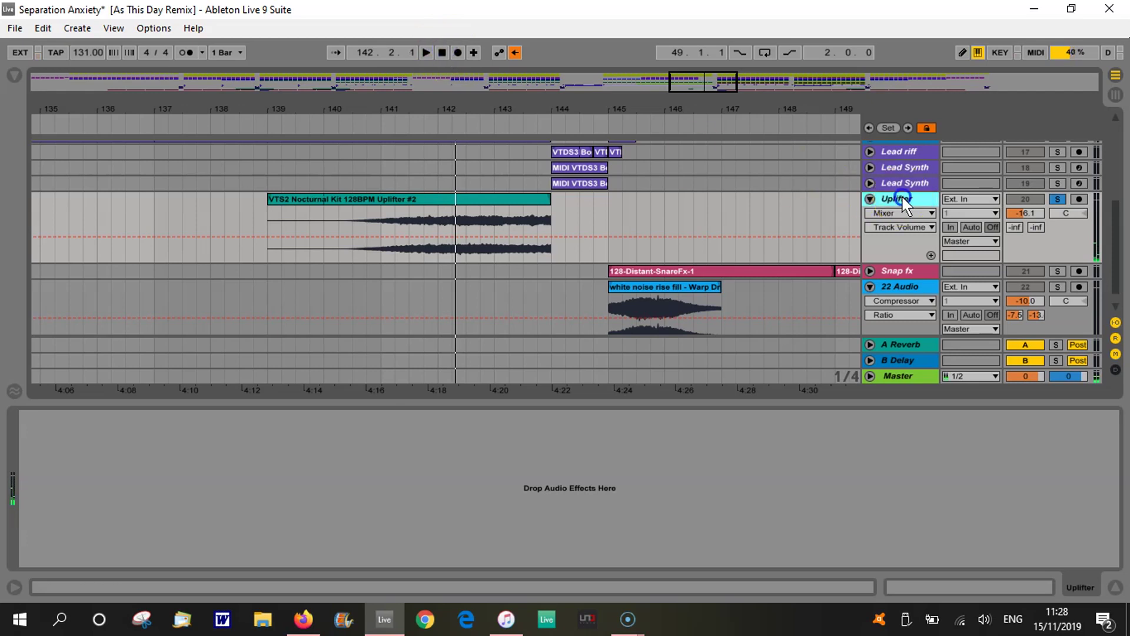
pyautogui.click(1110, 588)
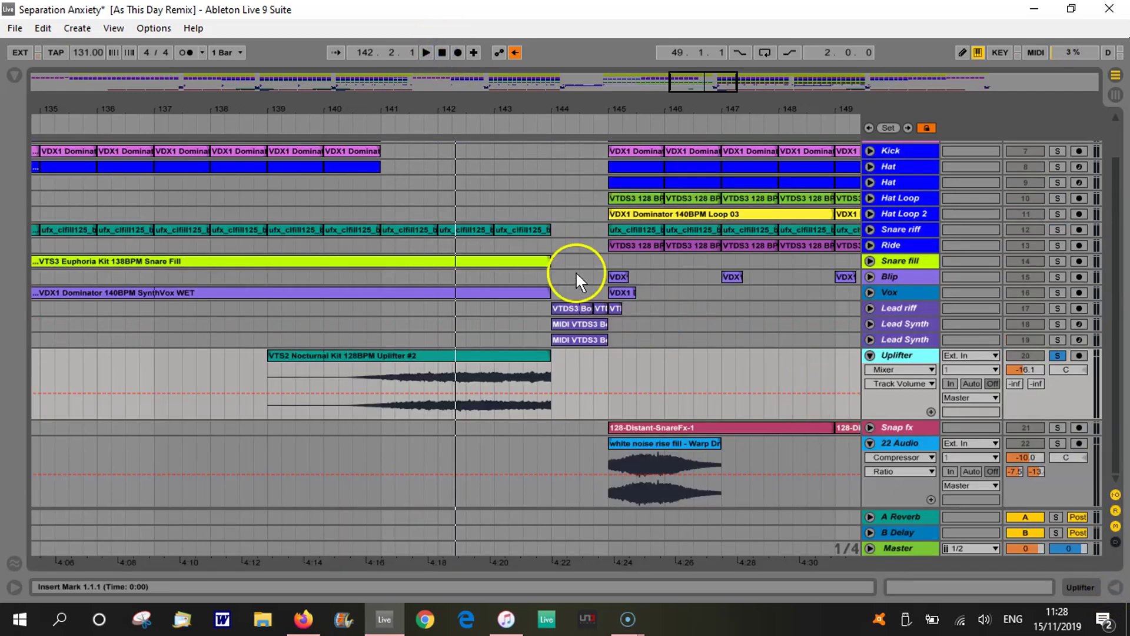
# Step: Fold the Uplifter and 22 Audio tracks and unsolo Uplifter, with the whole arrangement in view
pyautogui.moveTo(637, 111); pyautogui.dragTo(589, 111)
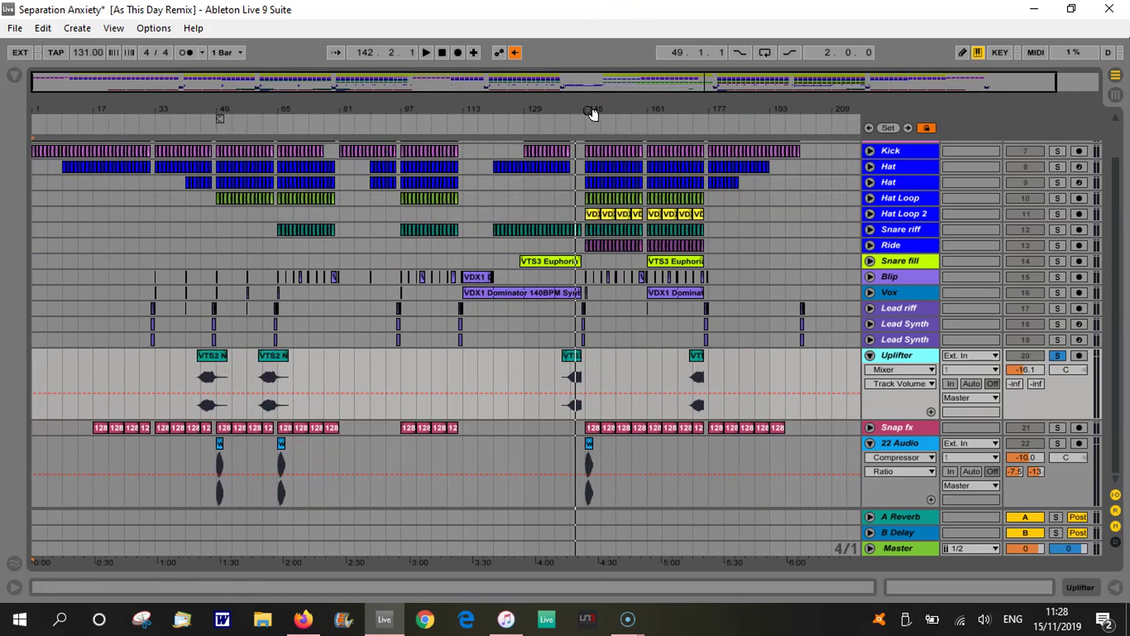
pyautogui.click(870, 356)
pyautogui.click(871, 429)
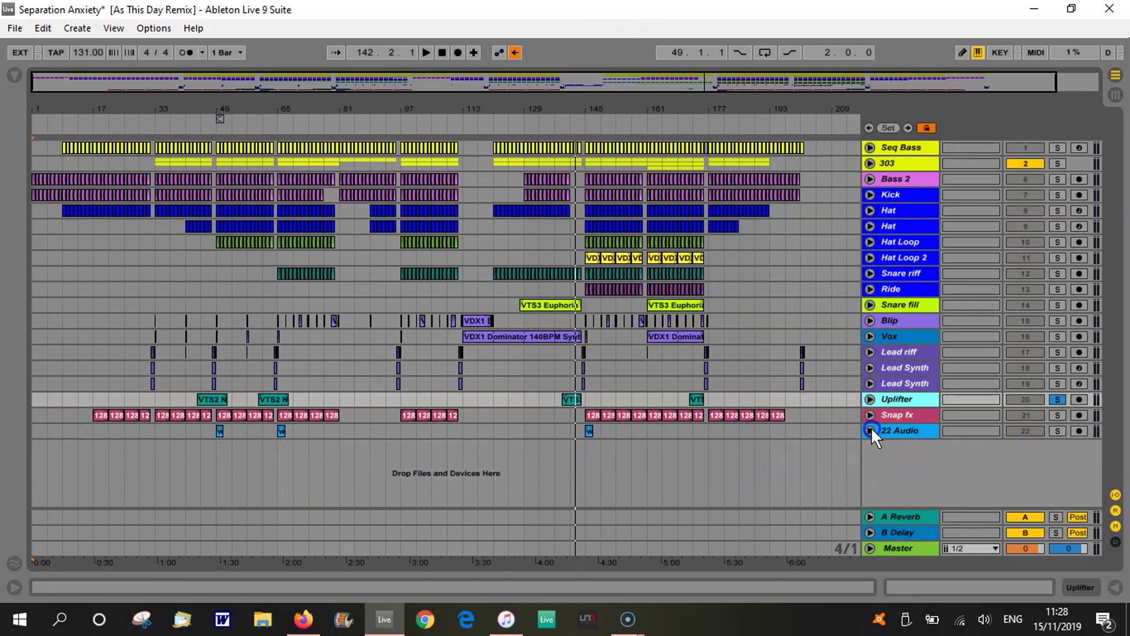
pyautogui.moveTo(624, 115); pyautogui.dragTo(619, 110)
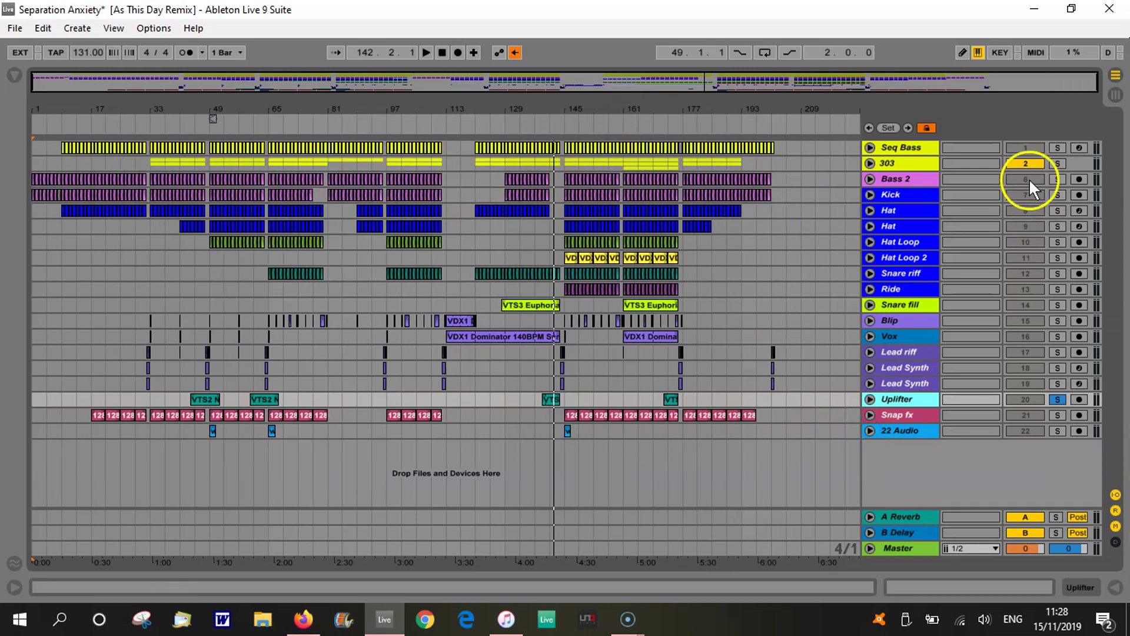
pyautogui.click(1058, 399)
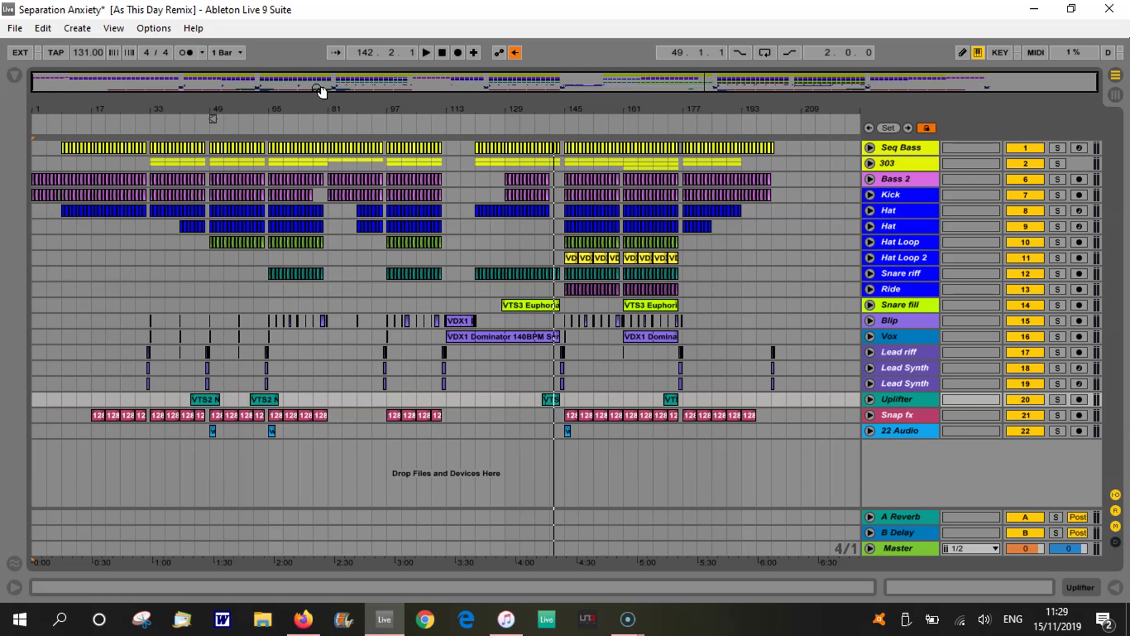
pyautogui.click(654, 472)
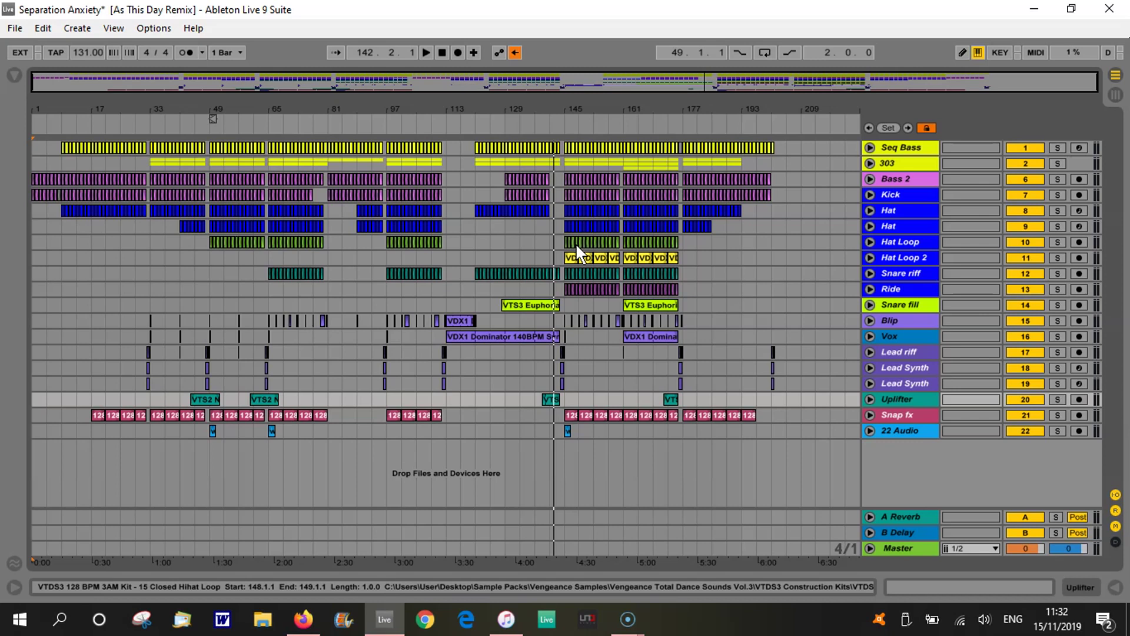
pyautogui.click(669, 369)
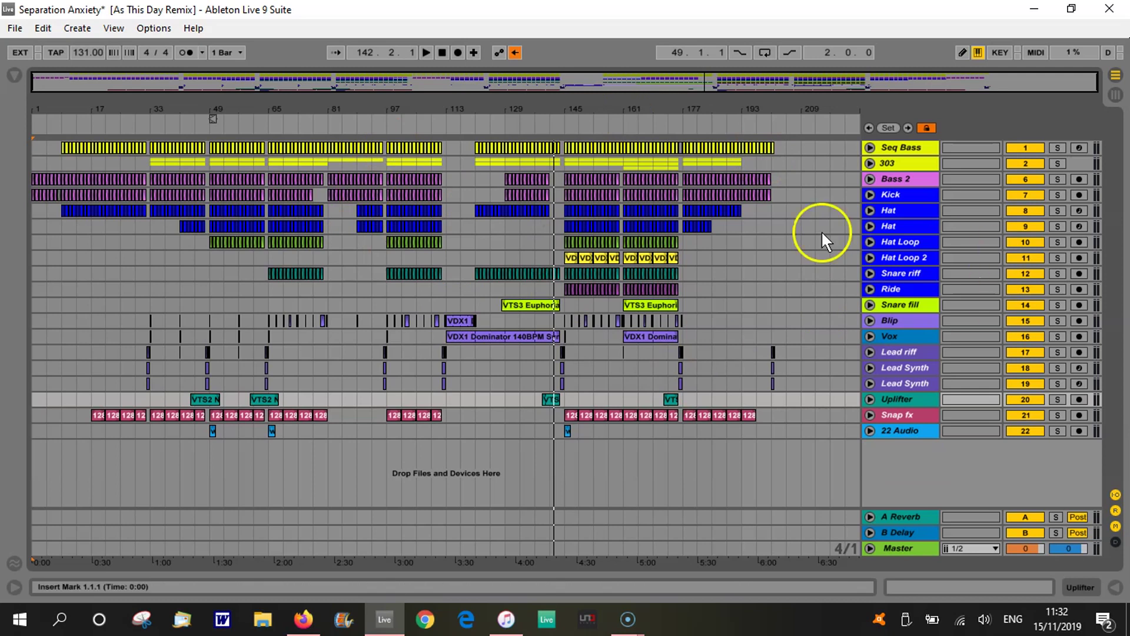